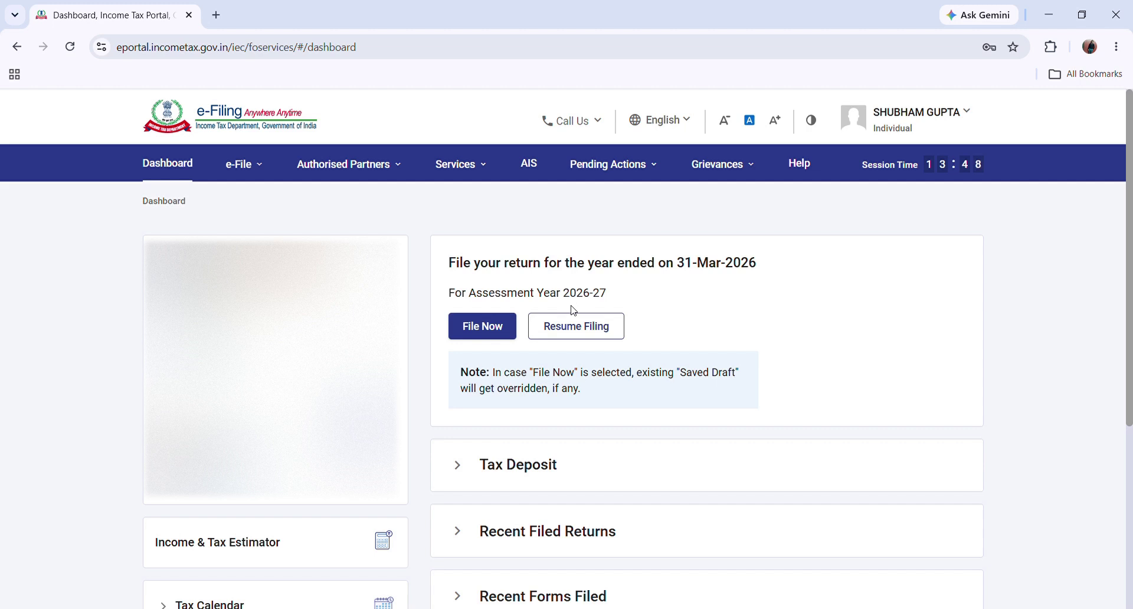
Step: Start a new online income tax return filing for assessment year 2026-27 instead of resuming the saved draft
left_click(458, 334)
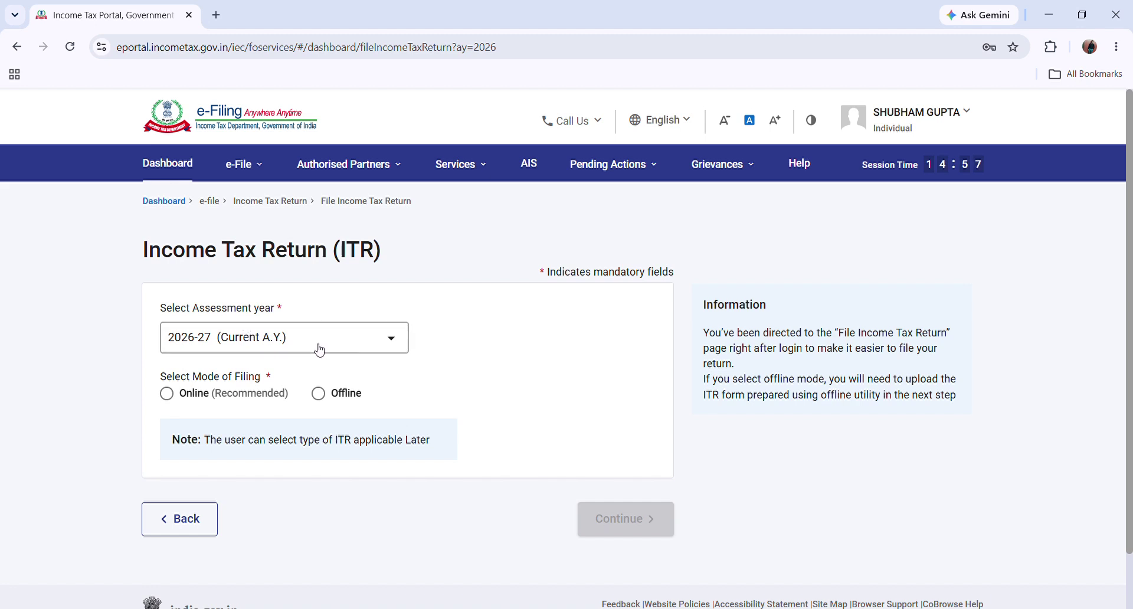
left_click(169, 395)
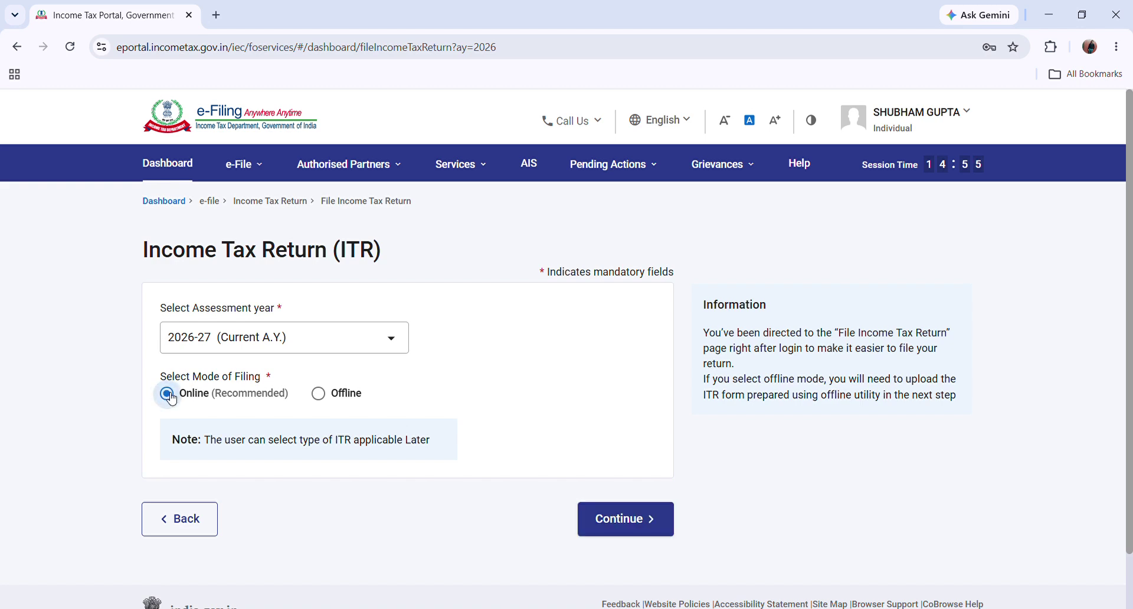
left_click(630, 517)
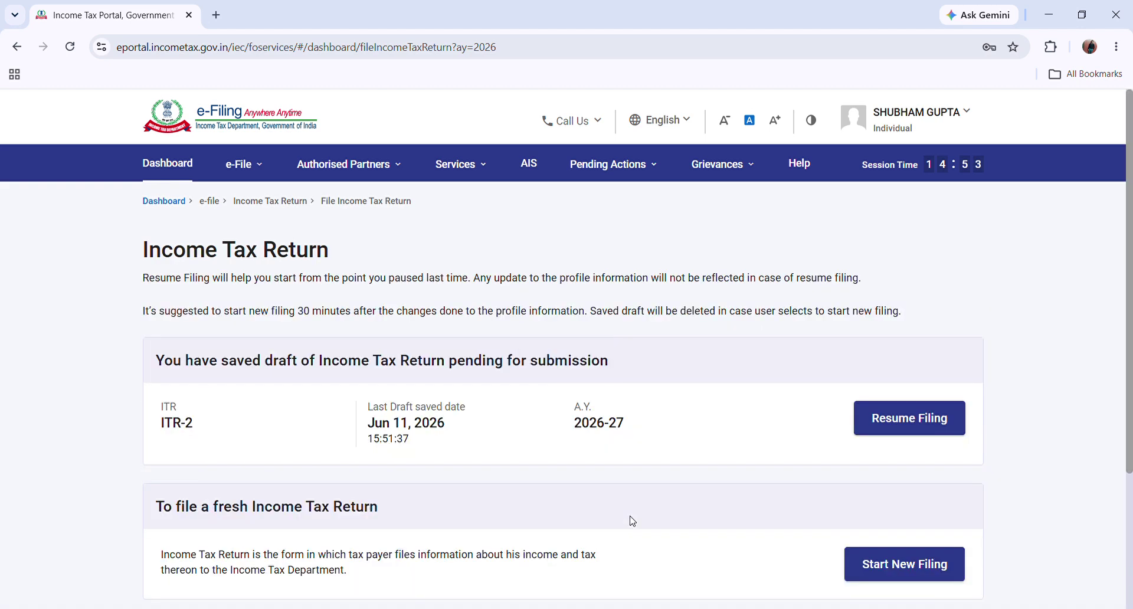
scroll(1005, 375, "down", 3)
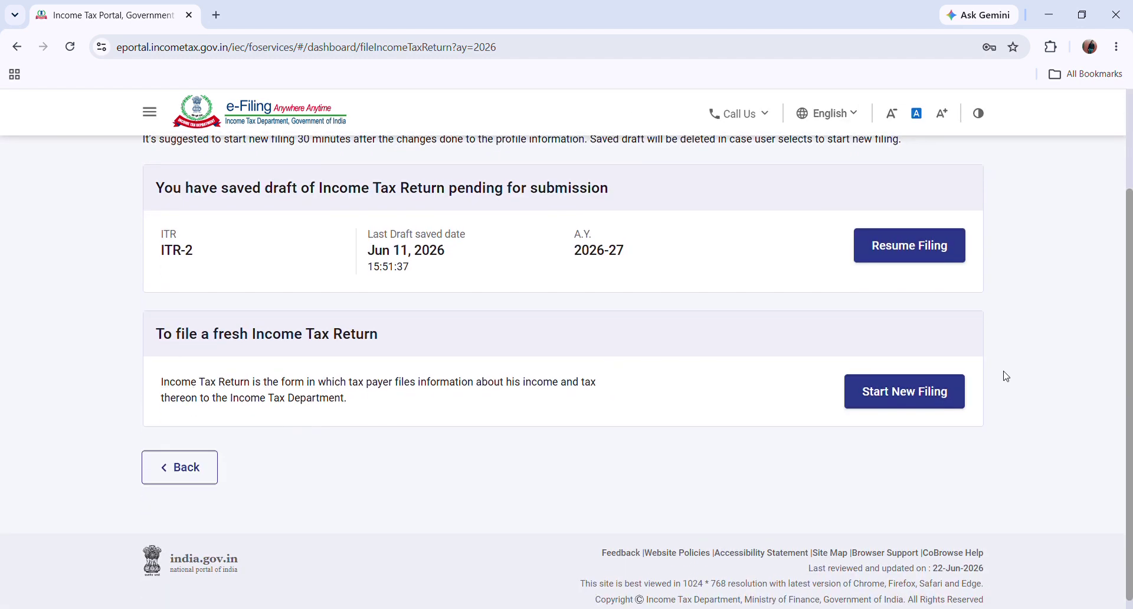
left_click(929, 391)
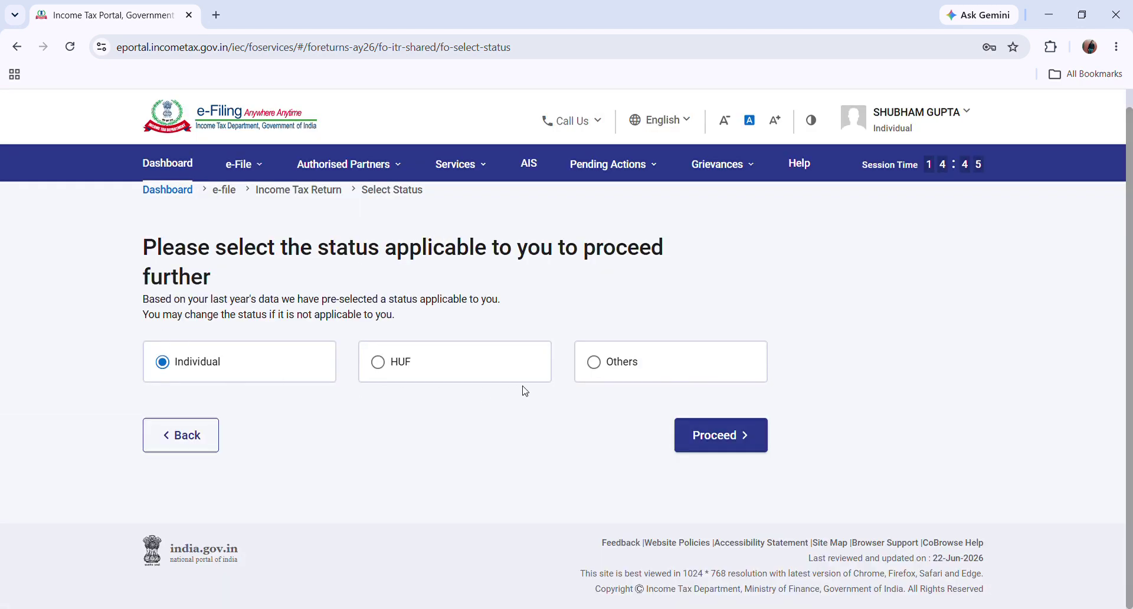
Step: Proceed with the Individual status, choose the ITR-3 form, and get the return started past the new tax regime notice
left_click(737, 443)
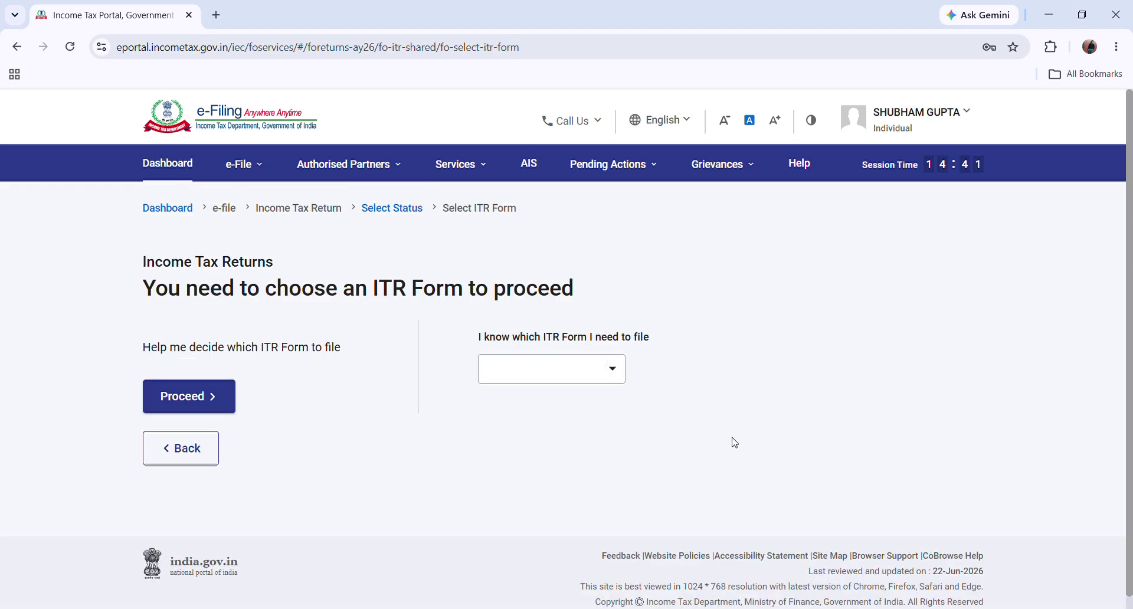
left_click(534, 368)
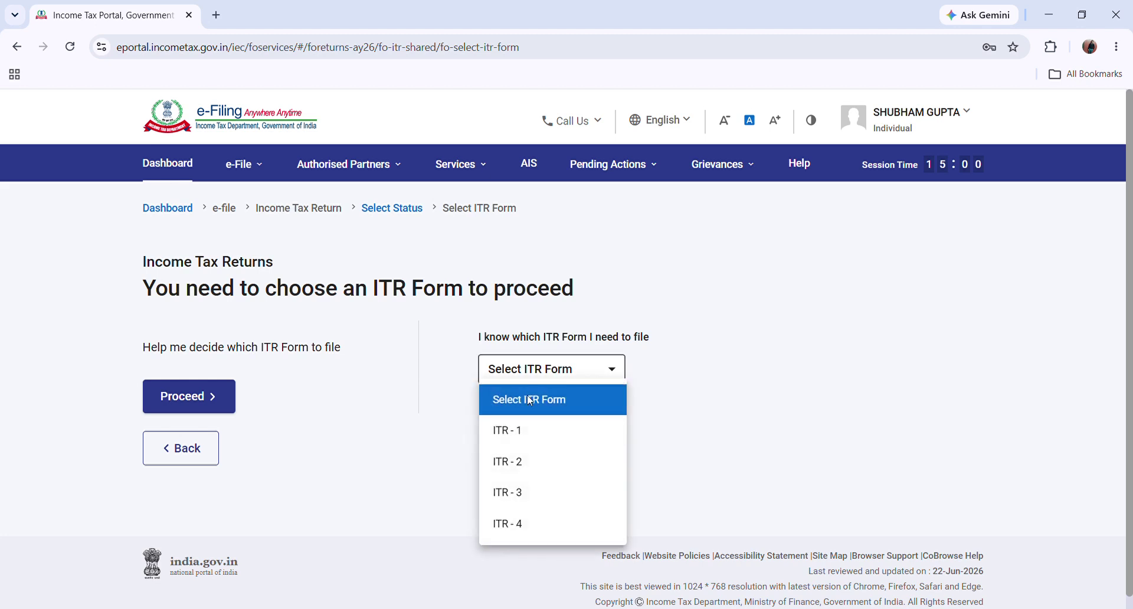
left_click(528, 498)
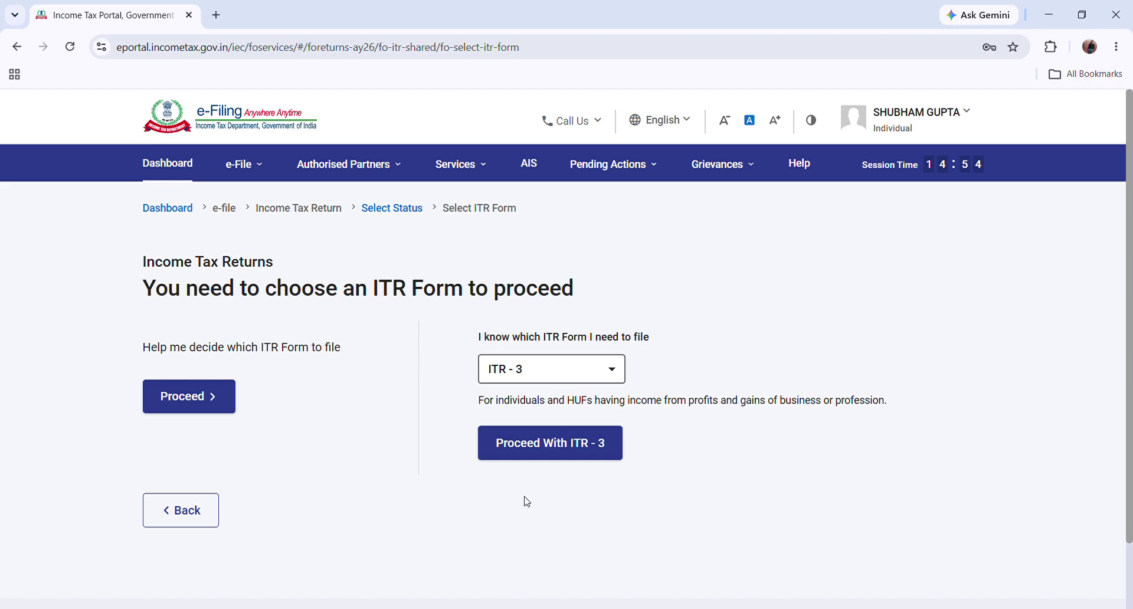
left_click(542, 439)
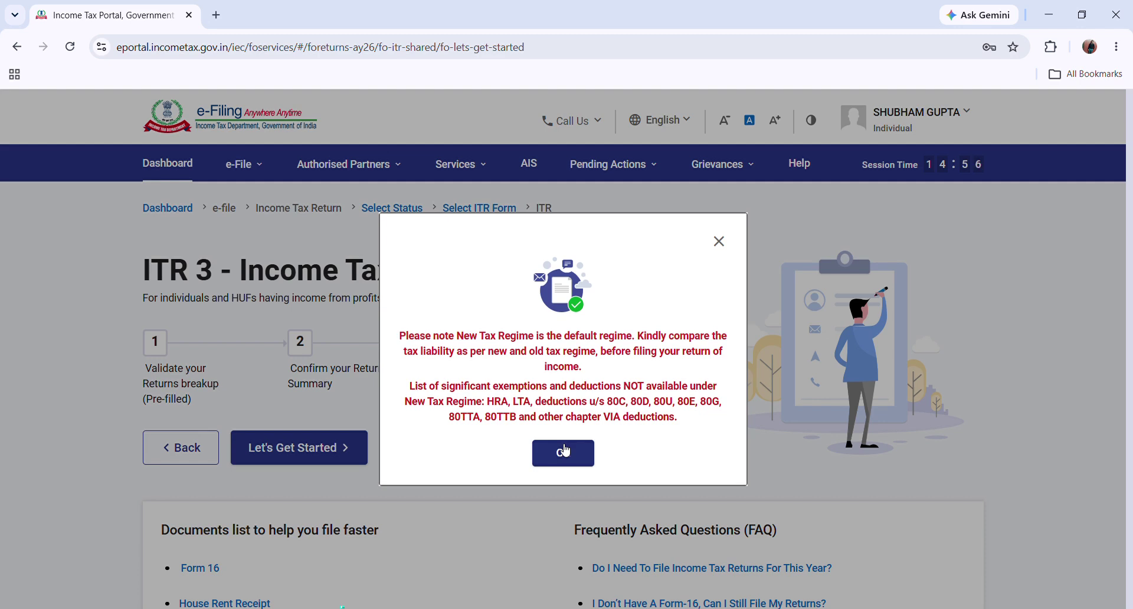
left_click(564, 451)
left_click(335, 449)
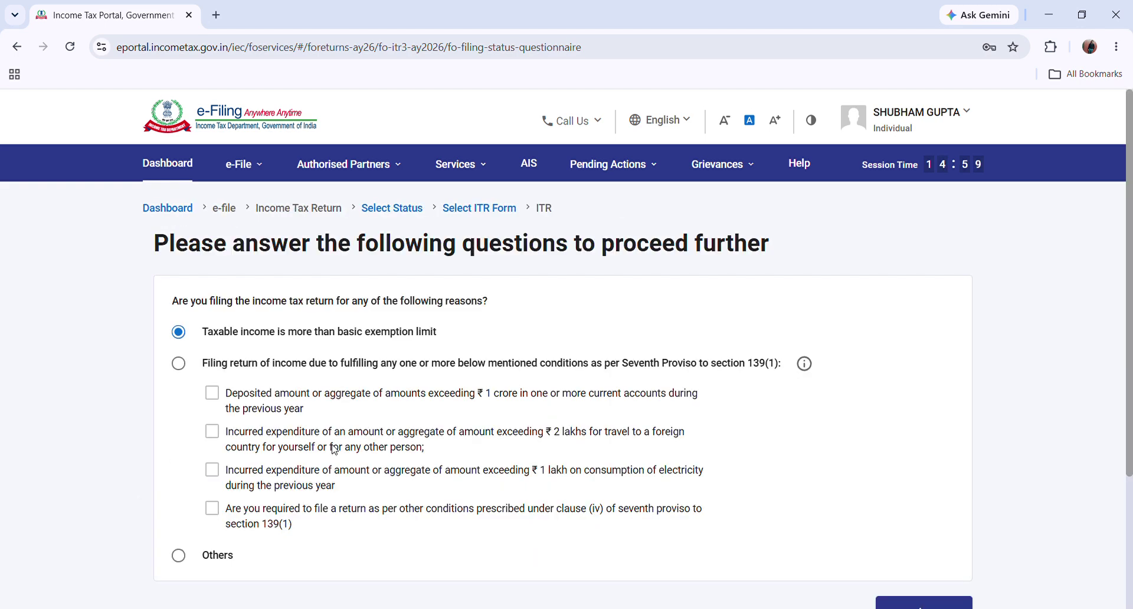
Step: Keep taxable income above the basic exemption limit as the filing reason and continue with the preselected schedules
left_click_drag(1130, 263, 1130, 291)
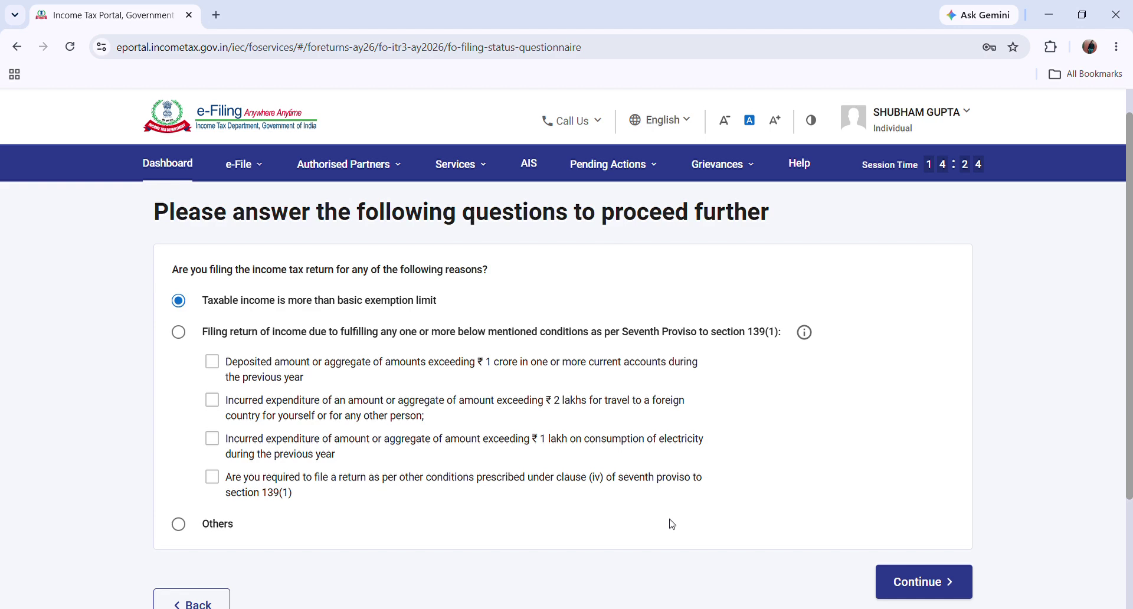
scroll(948, 486, "down", 1)
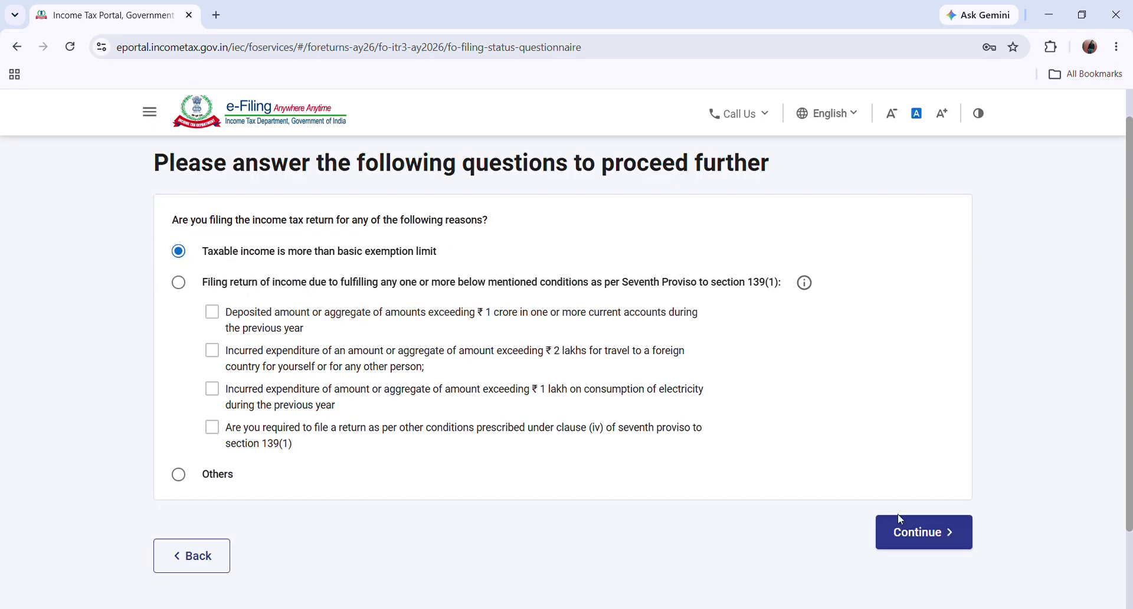
scroll(1130, 380, "up", 1)
scroll(933, 488, "down", 1)
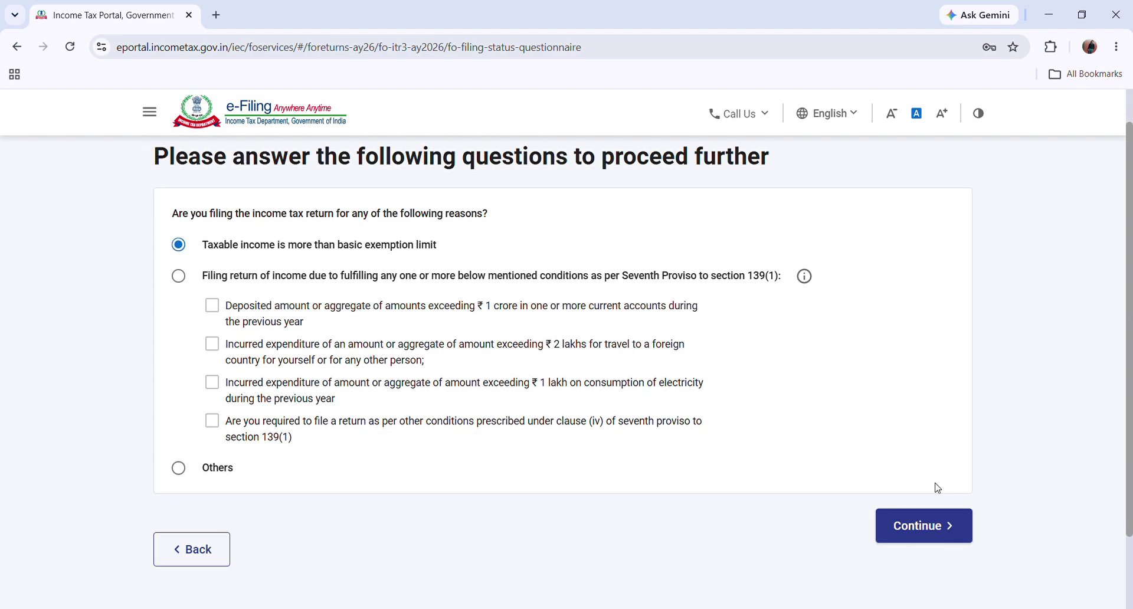
left_click(906, 526)
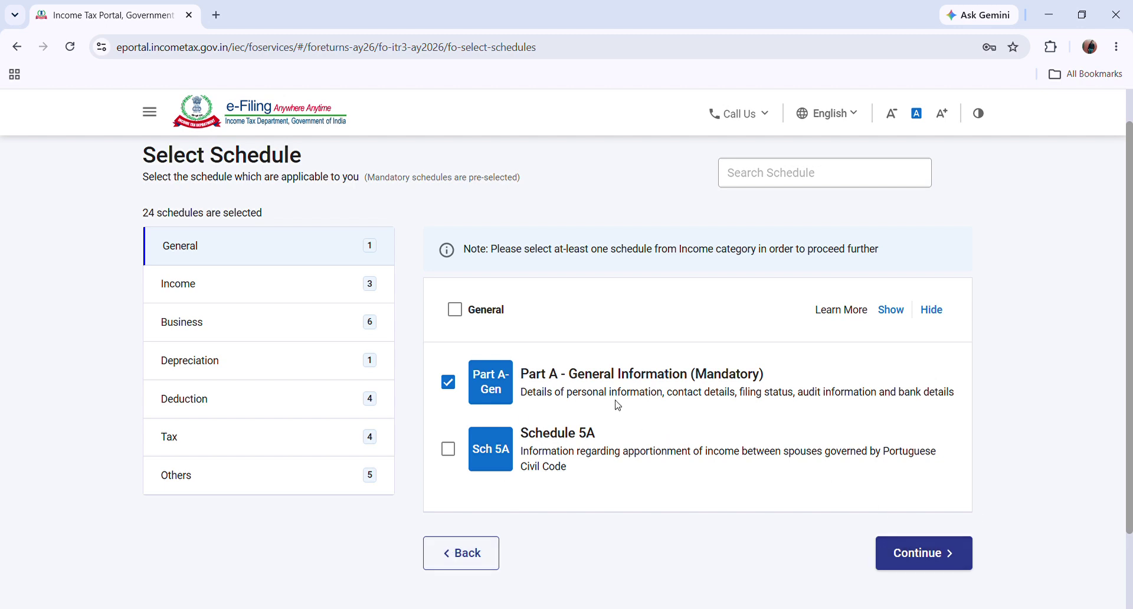
left_click(891, 547)
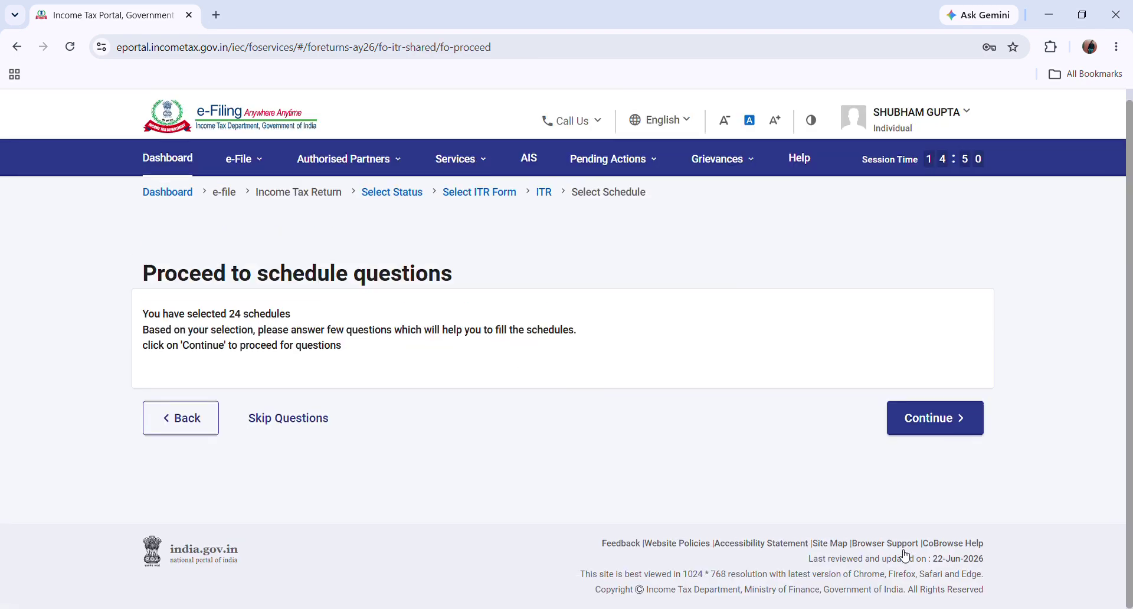
left_click(179, 418)
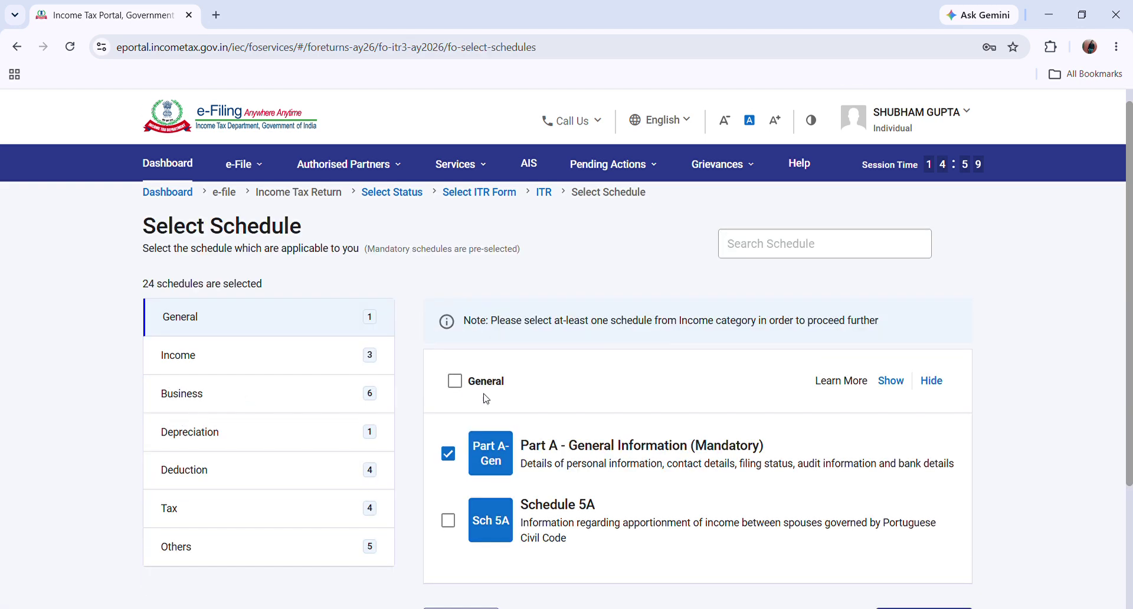
scroll(921, 489, "down", 3)
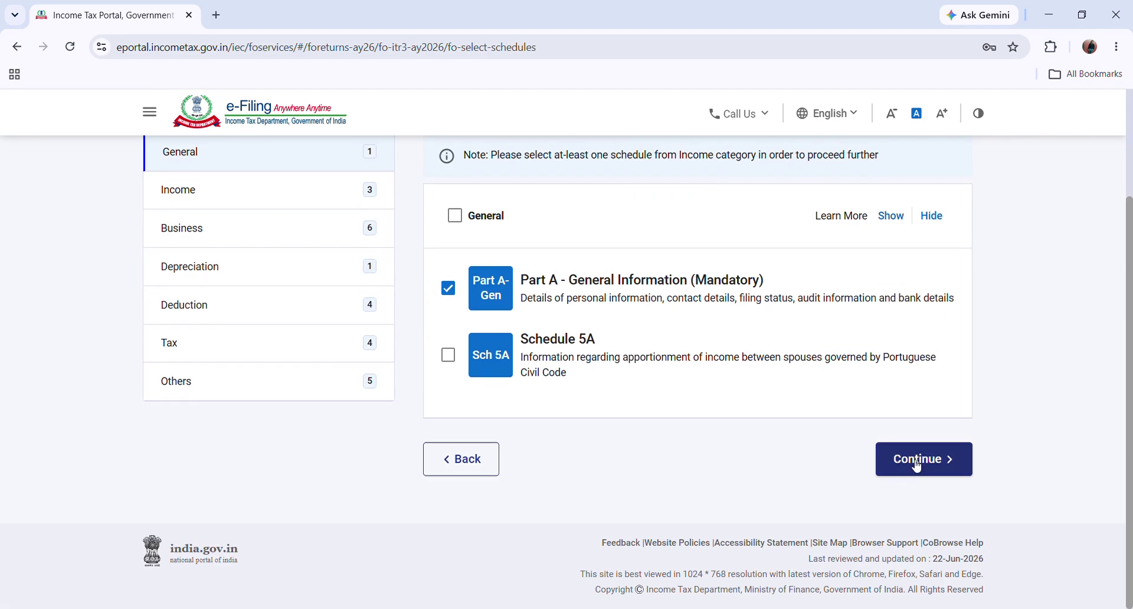
left_click(915, 462)
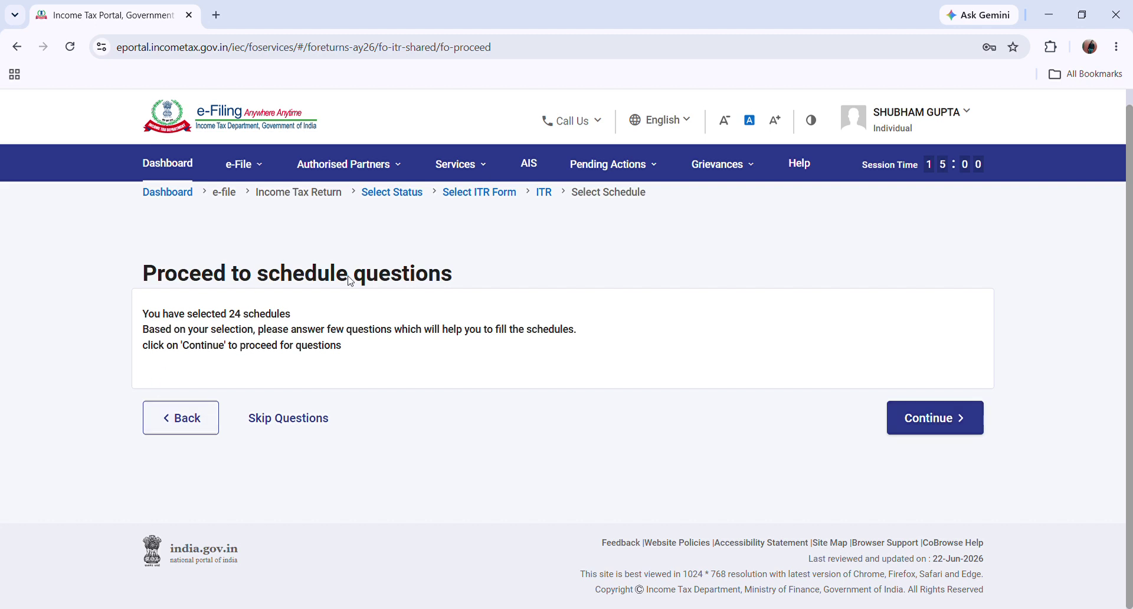
Step: Answer No for Form 10IEA and Yes for opting out of the new tax regime, then skip to the return summary and acknowledge the pre-fill notice
left_click(974, 433)
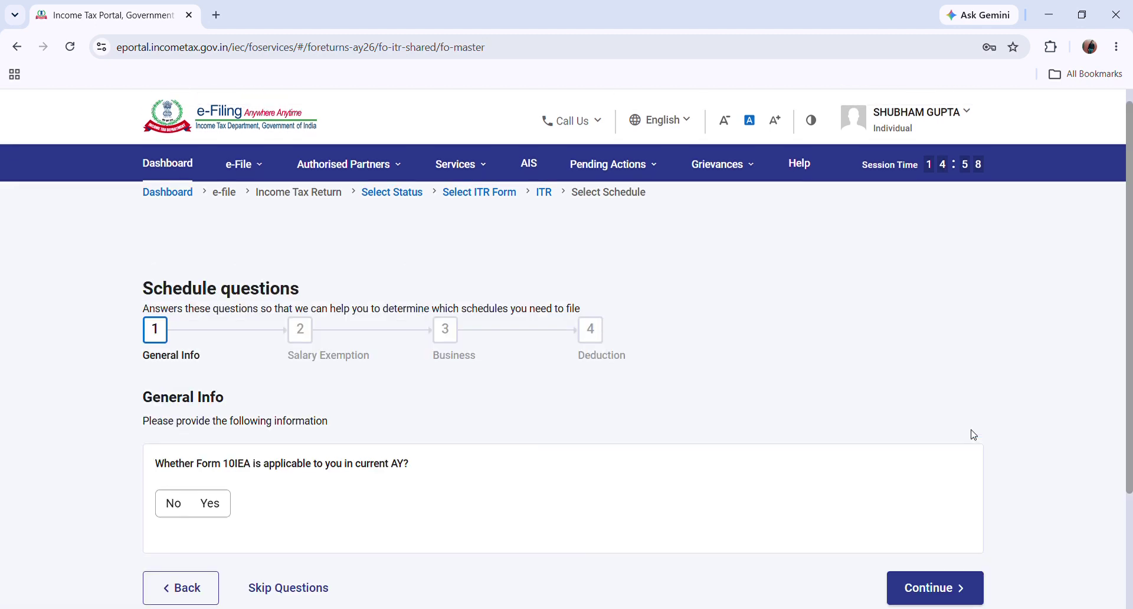
scroll(531, 383, "down", 3)
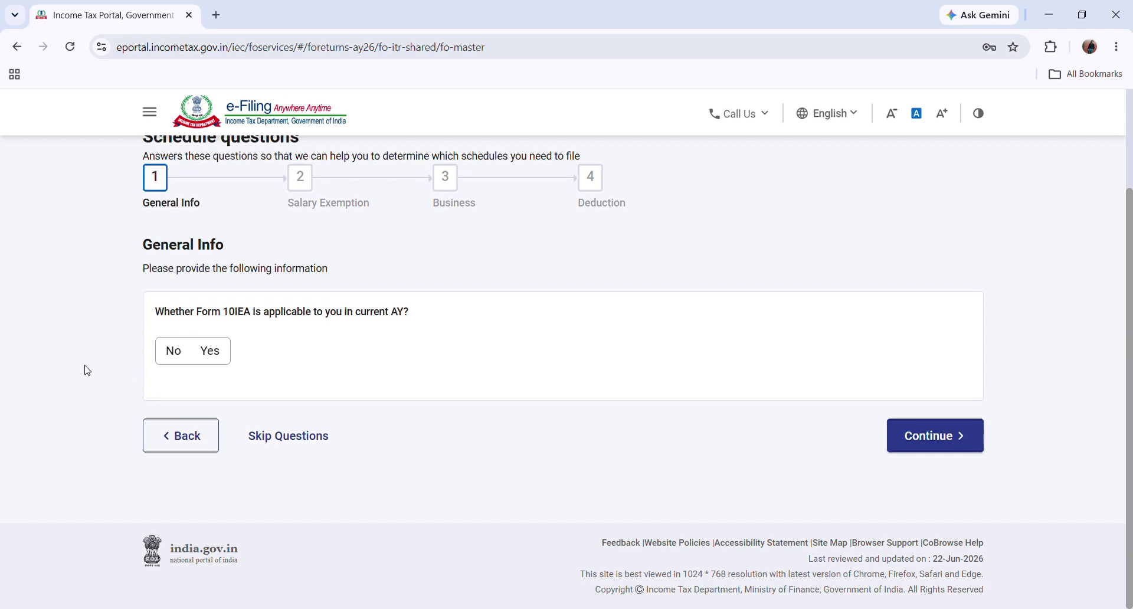
left_click_drag(223, 311, 420, 317)
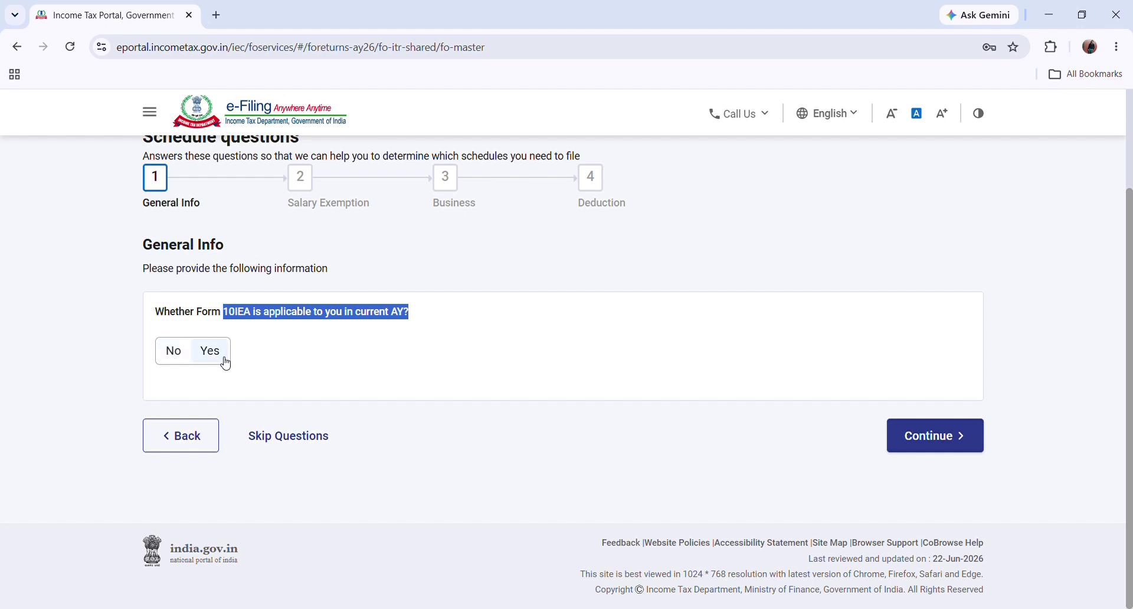
left_click(173, 358)
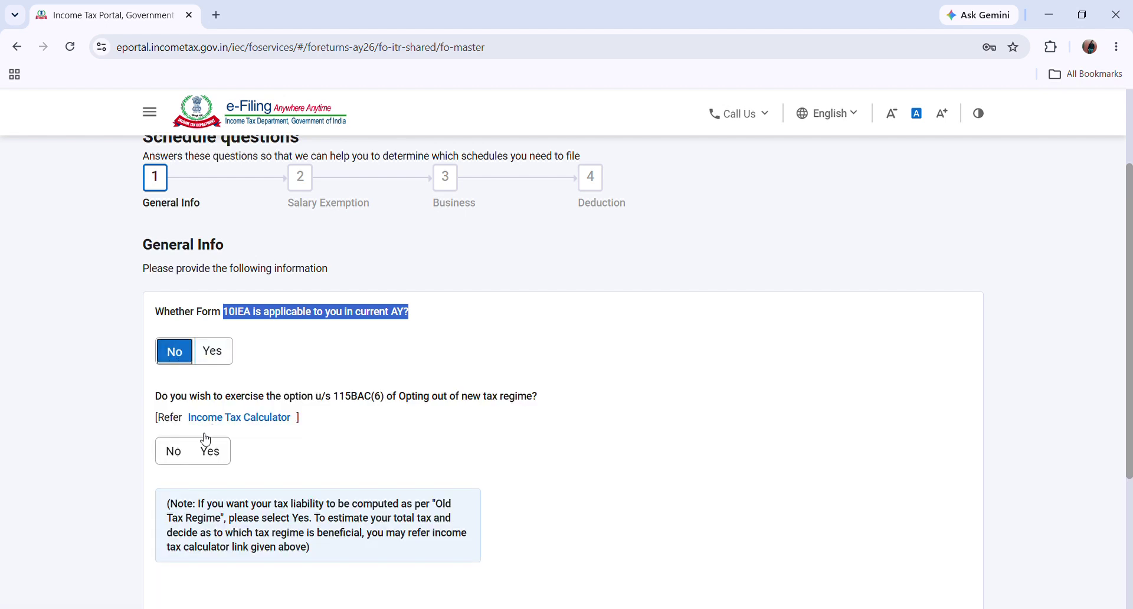
scroll(1007, 307, "down", 2)
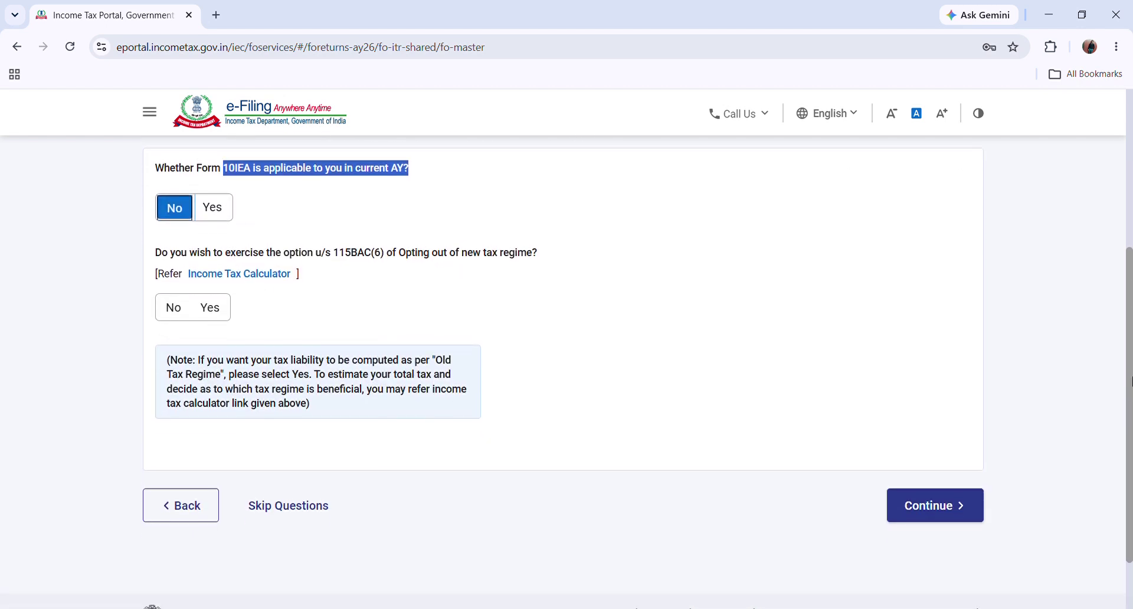
left_click(218, 308)
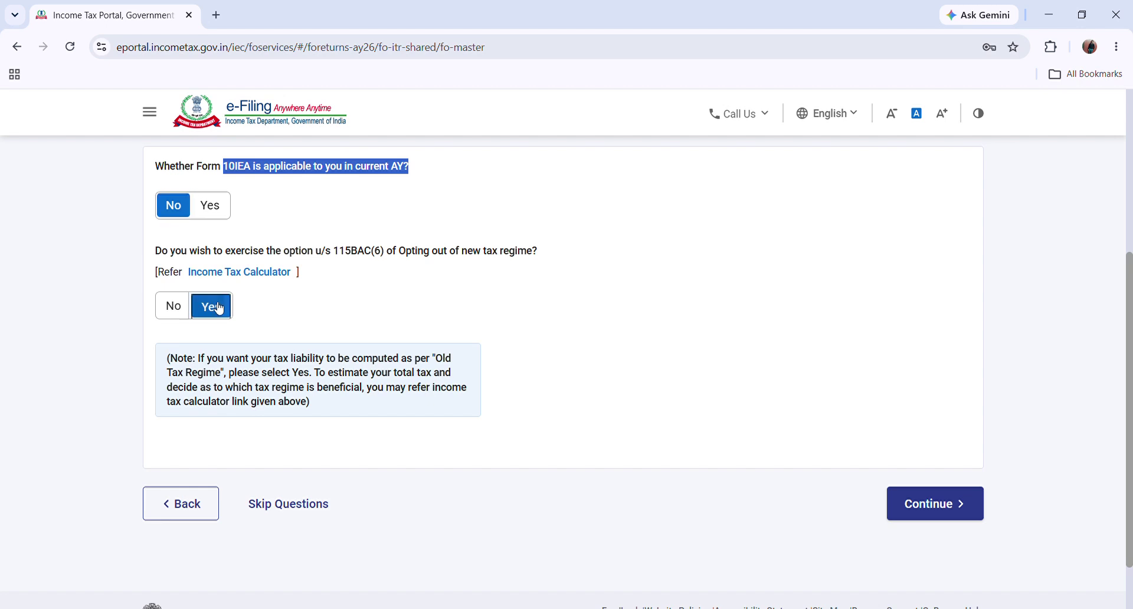
left_click(305, 511)
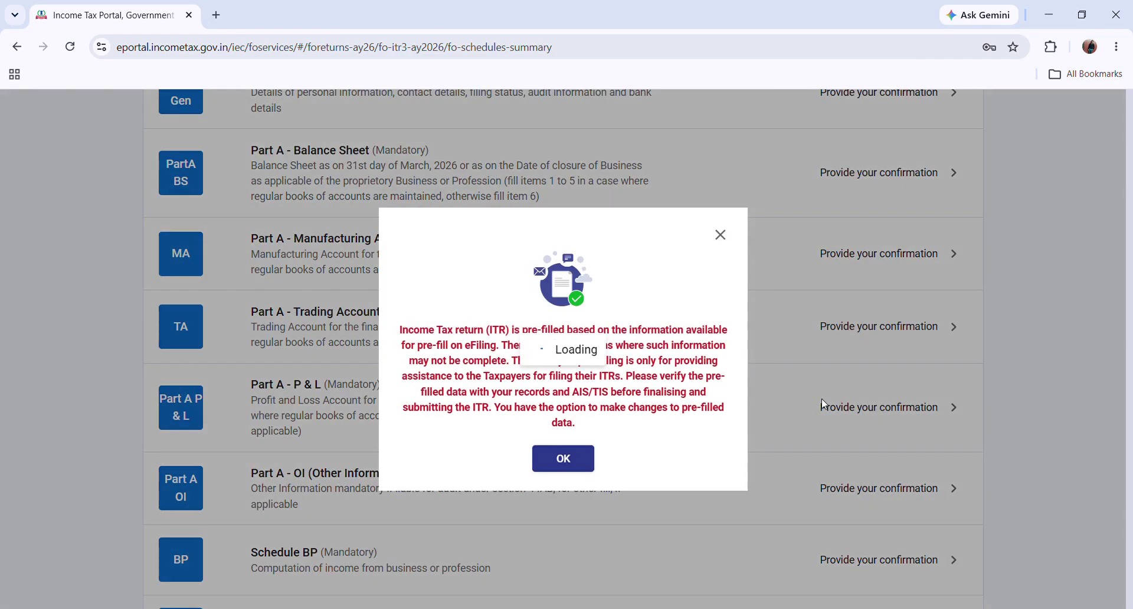
left_click(549, 468)
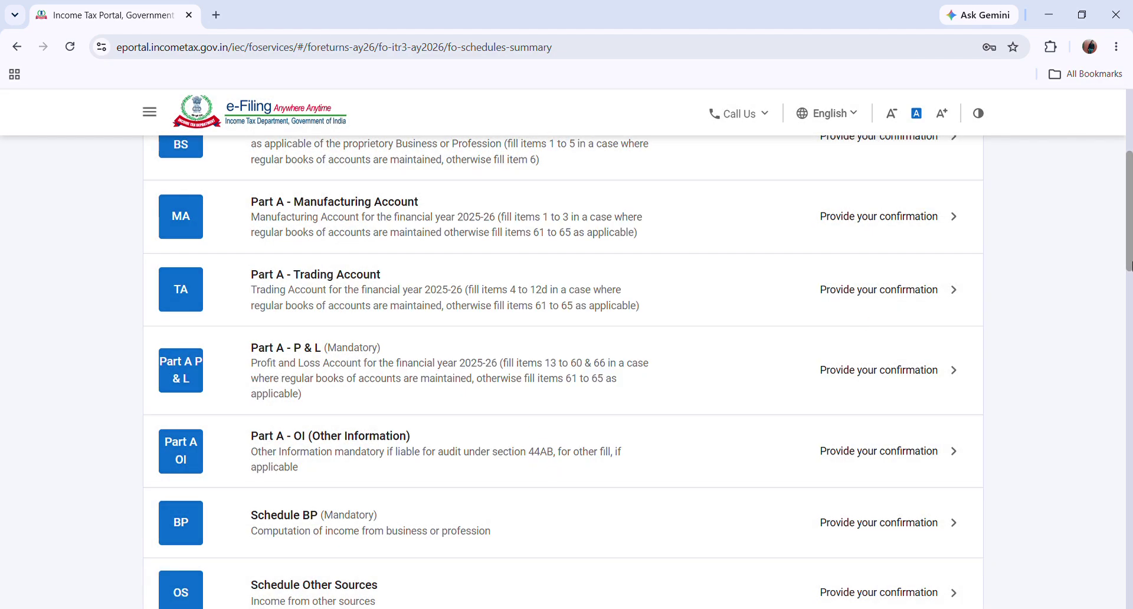
Step: Open Part A - General Information from the return summary and expand its Nature of Business section
left_click_drag(1130, 242, 1130, 186)
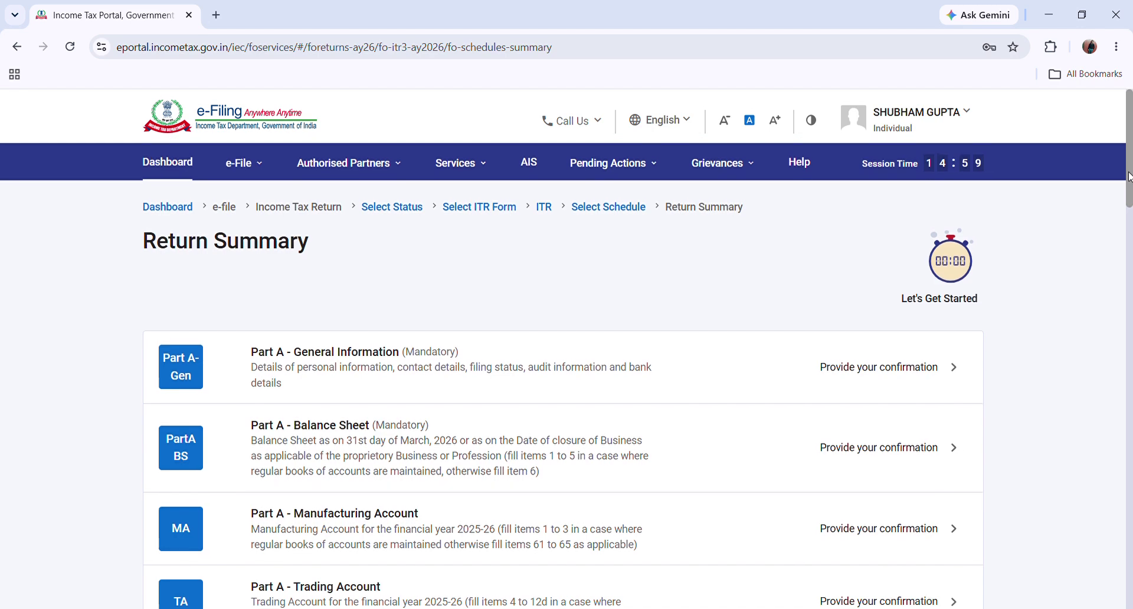
scroll(749, 324, "down", 1)
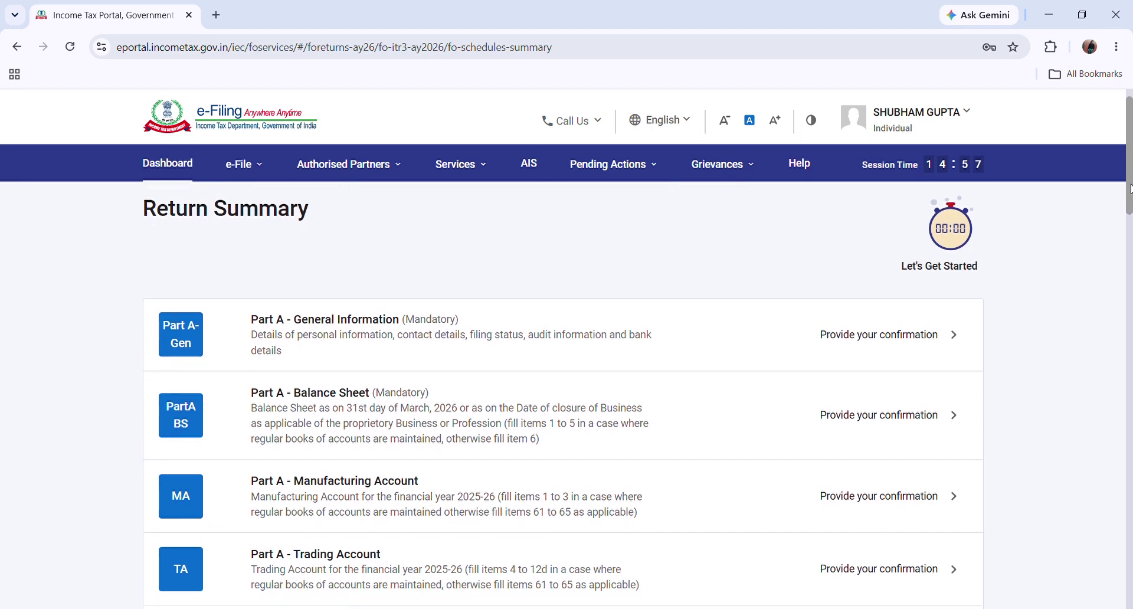
left_click(749, 324)
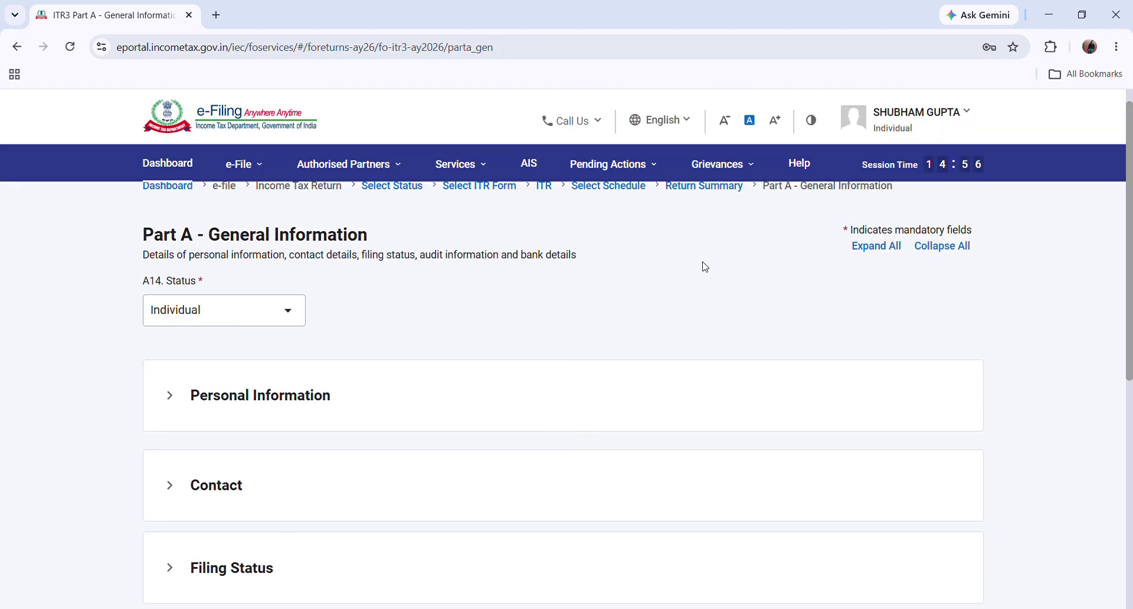
left_click_drag(1130, 247, 1129, 400)
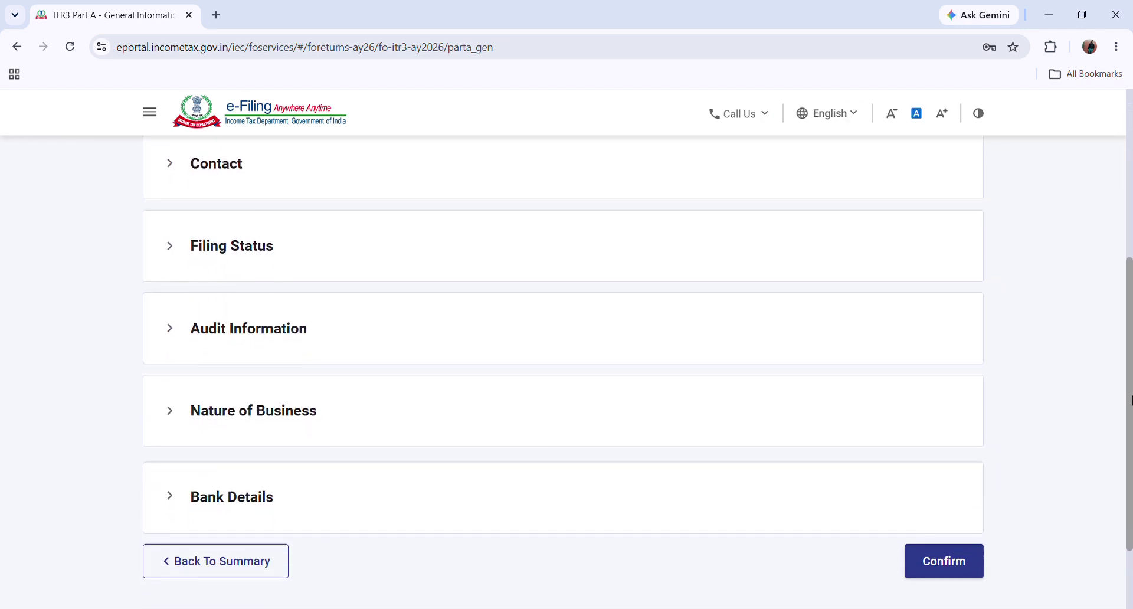
left_click(263, 411)
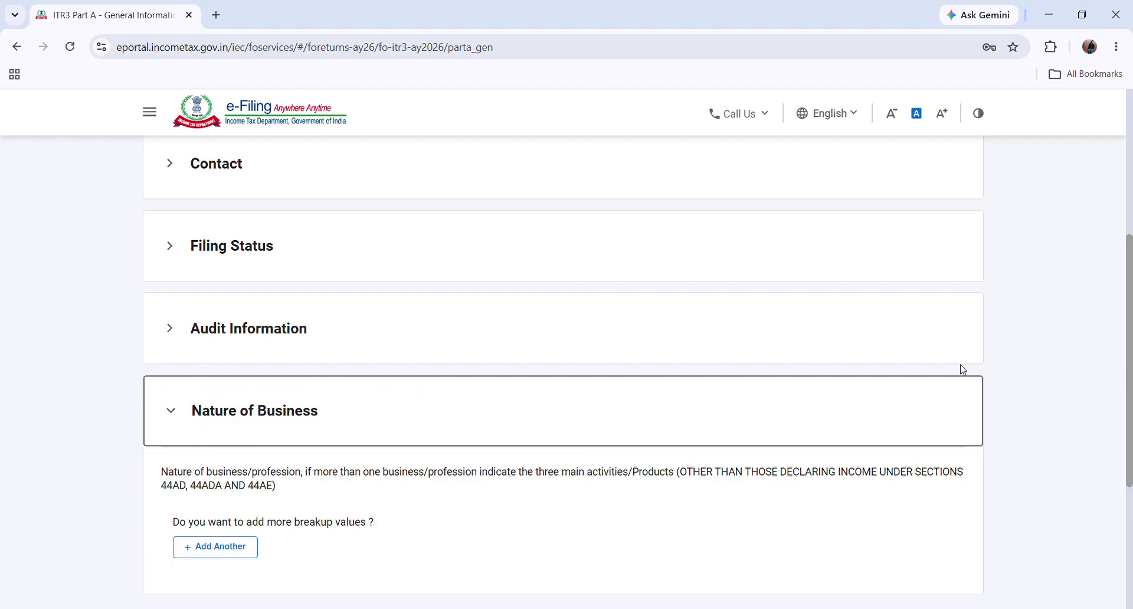
Step: Check the prefilled details in the Personal Information and Contact sections of Part A - General Information
left_click_drag(1131, 364, 1131, 261)
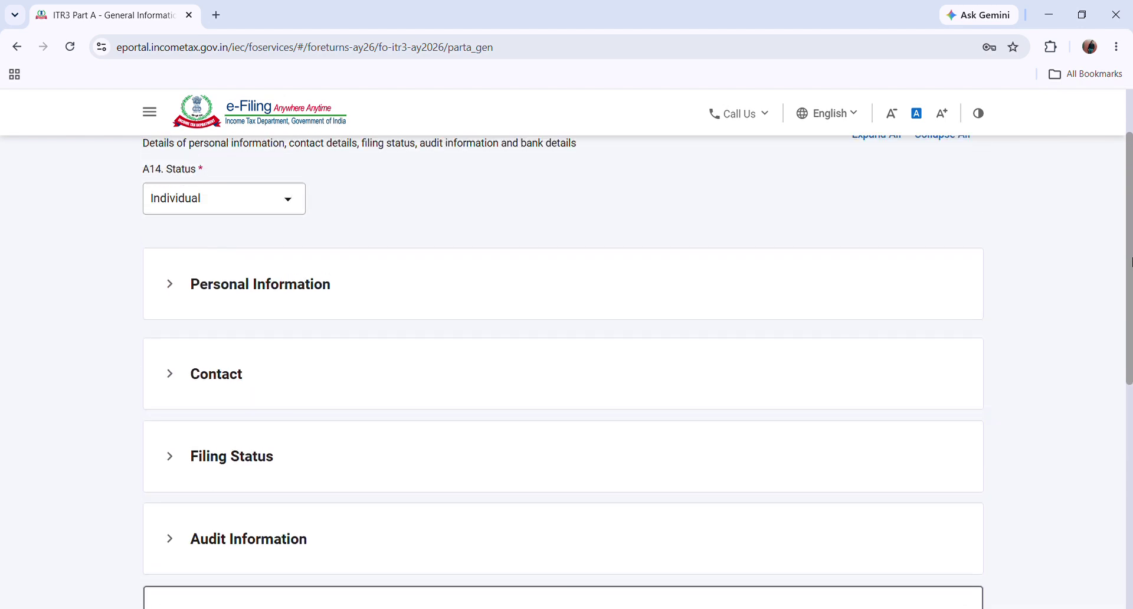
left_click(180, 303)
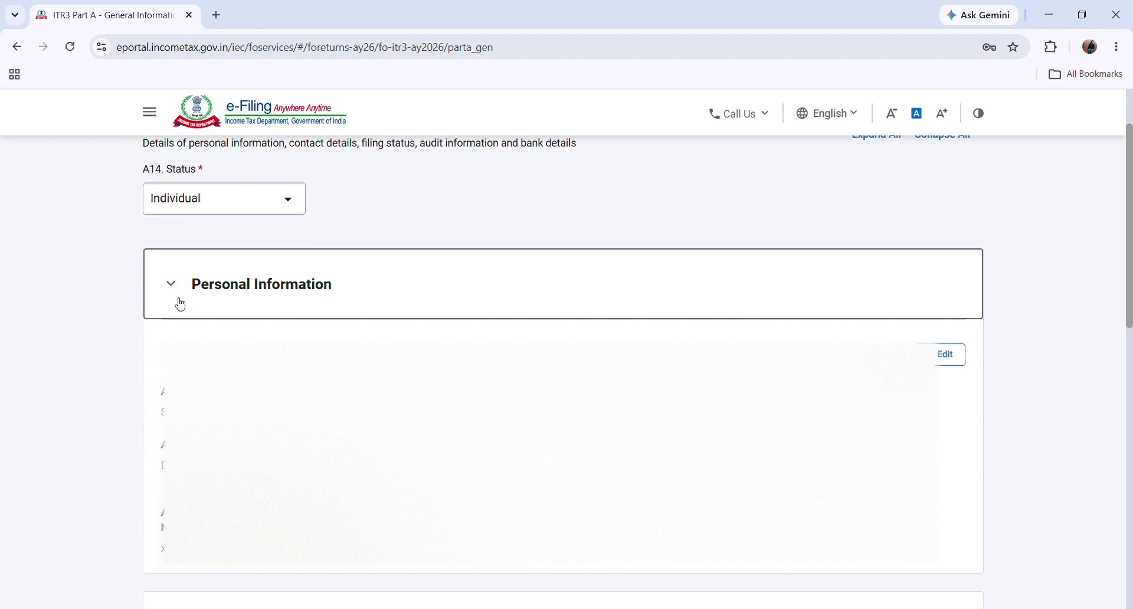
left_click(180, 304)
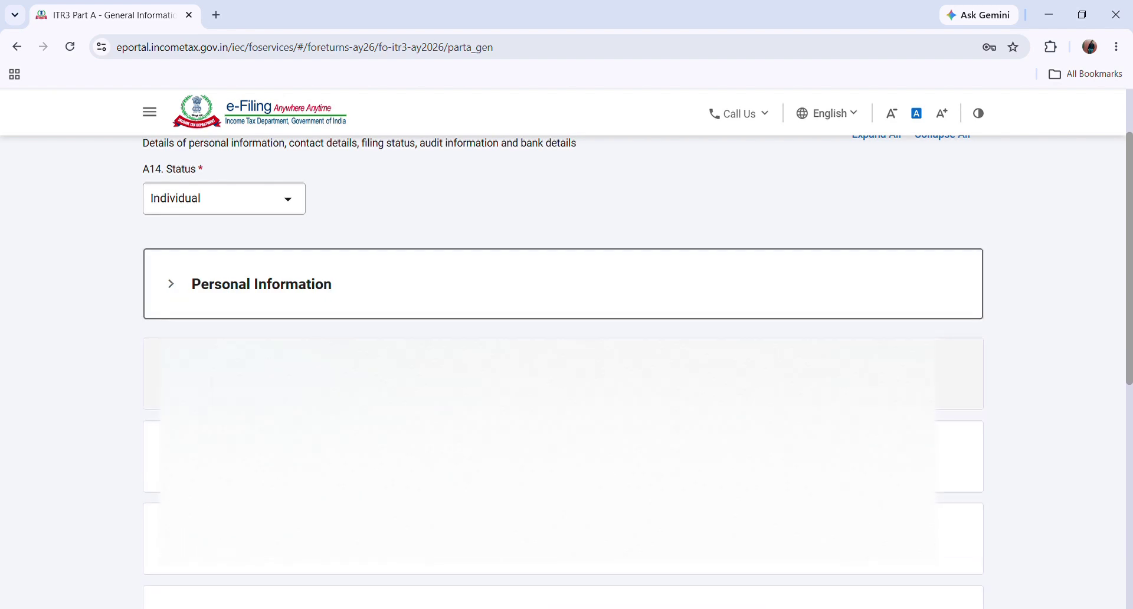
left_click(179, 375)
left_click(179, 376)
left_click_drag(1130, 271, 1131, 448)
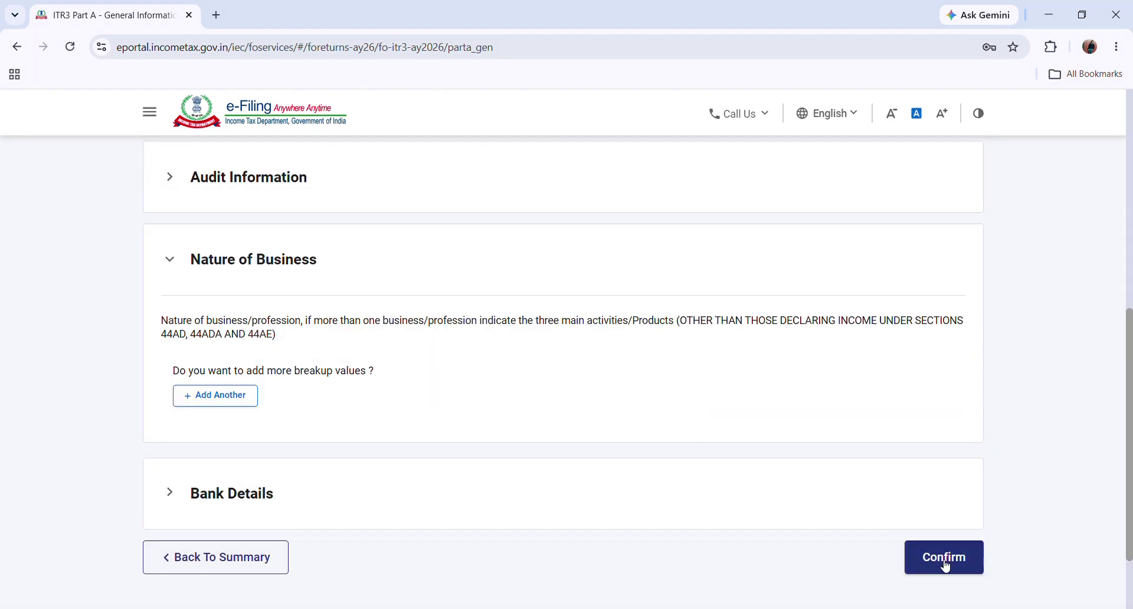
Step: Try to confirm Part A - General Information, and set the Filing Status due date for filing the return to 31st August
left_click(944, 565)
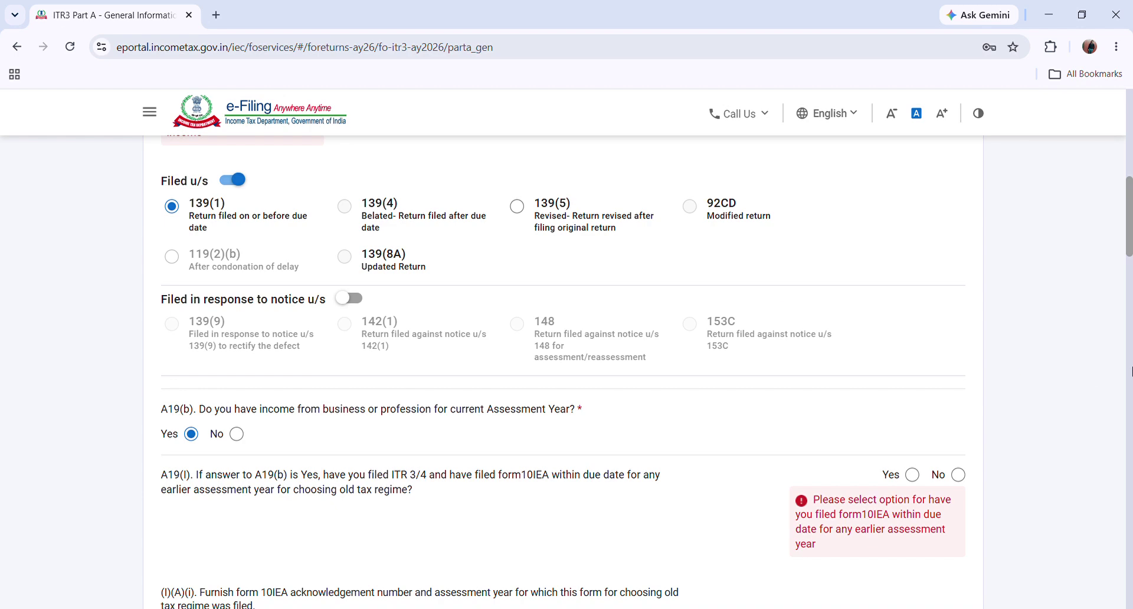
left_click_drag(1129, 248, 1130, 201)
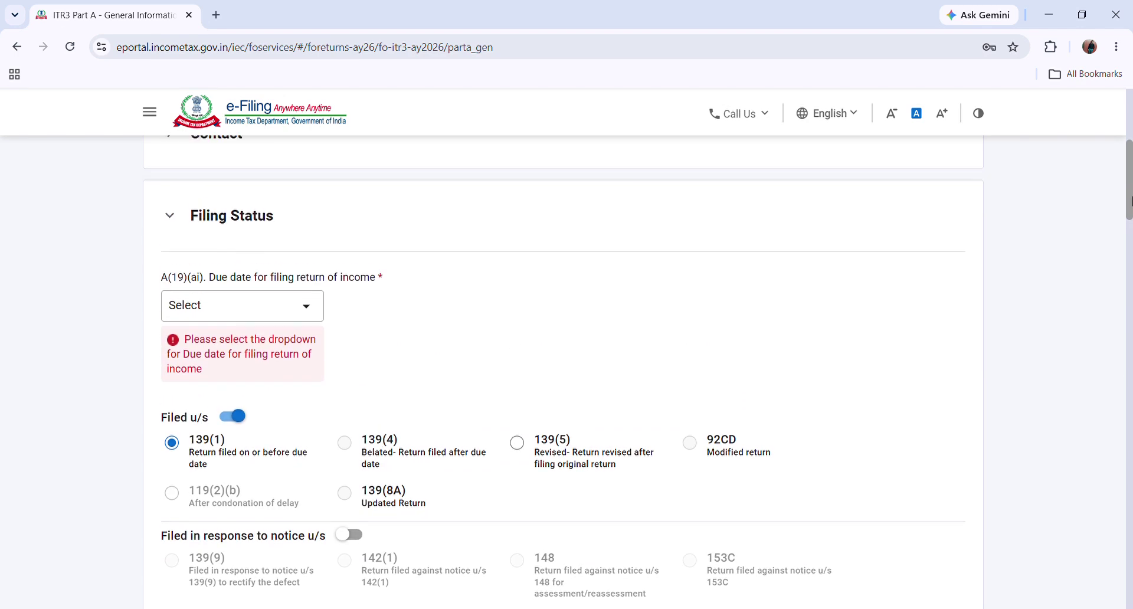
left_click(222, 322)
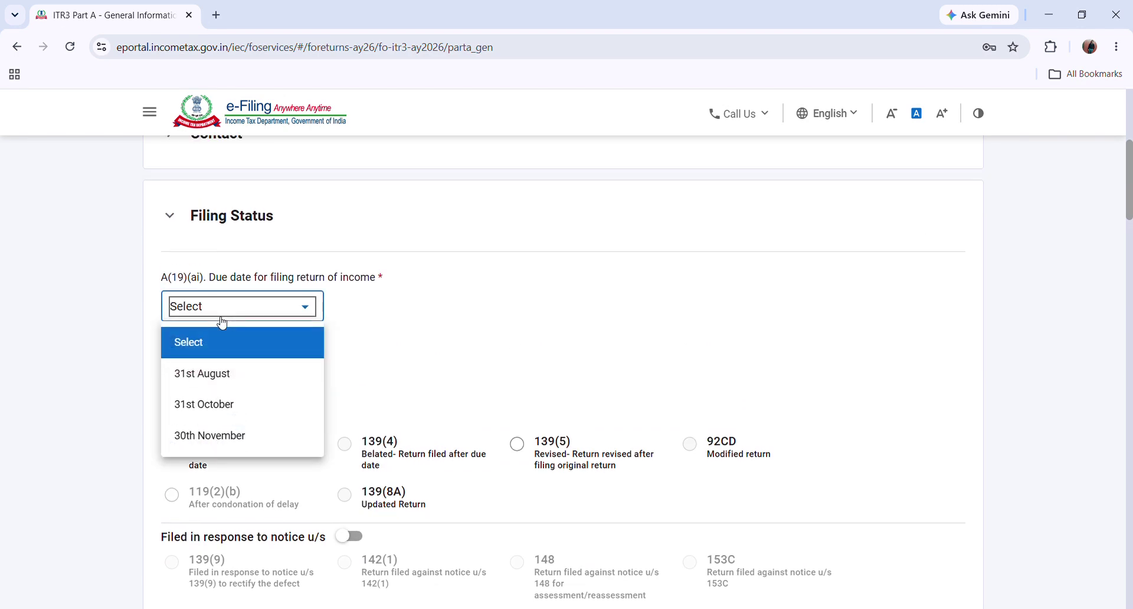
left_click(236, 378)
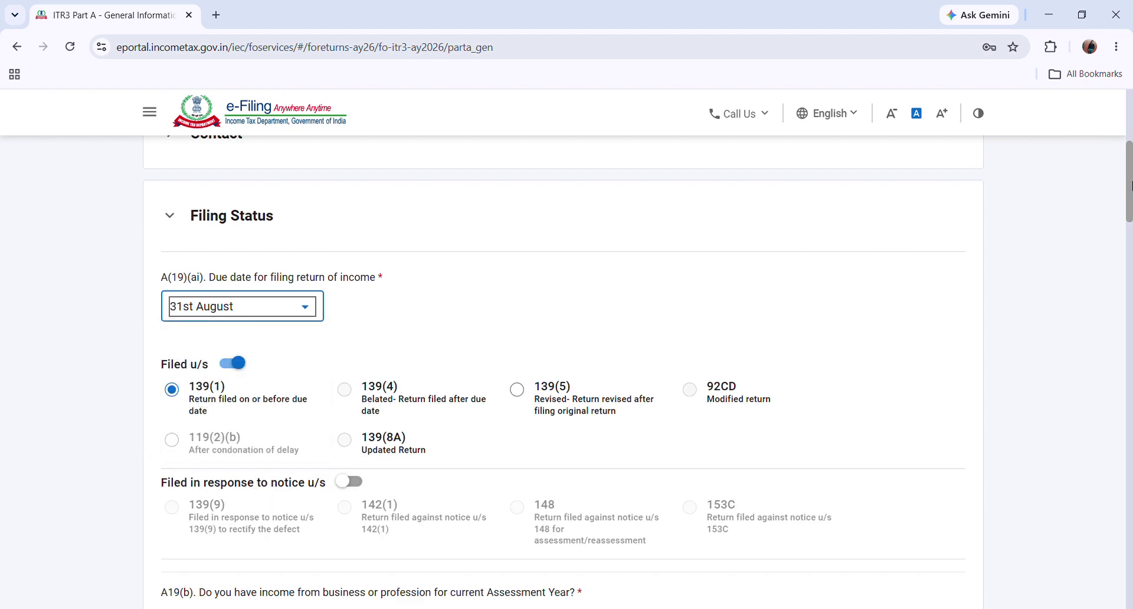
Step: Answer No to question A19(I) about having filed Form 10IEA for the old tax regime in any earlier assessment year
left_click_drag(1132, 186, 1132, 186)
scroll(1128, 224, "down", 3)
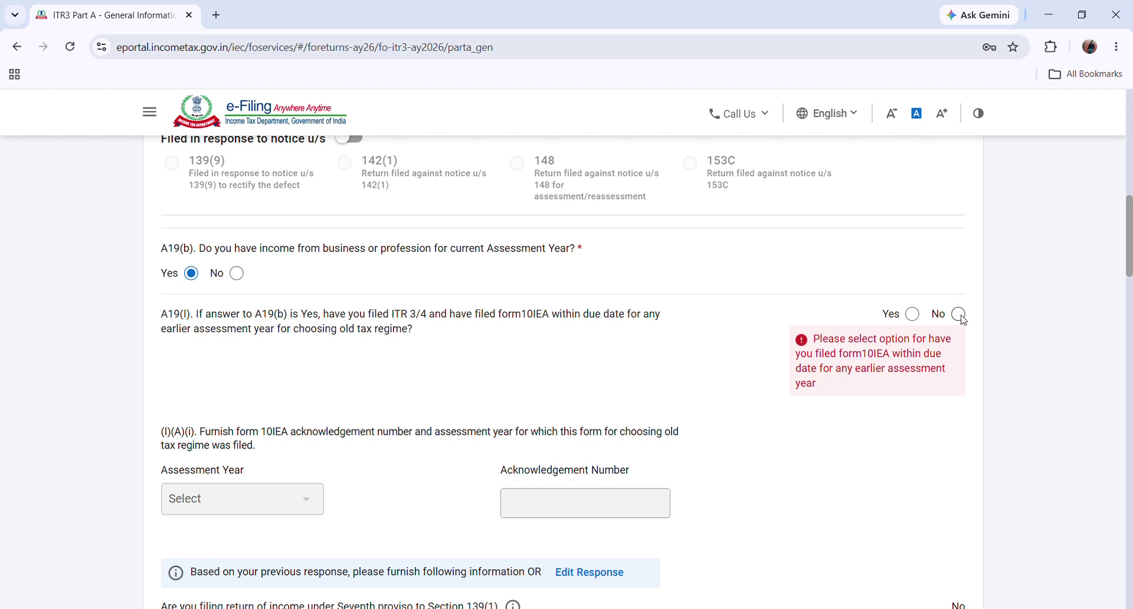
left_click(959, 314)
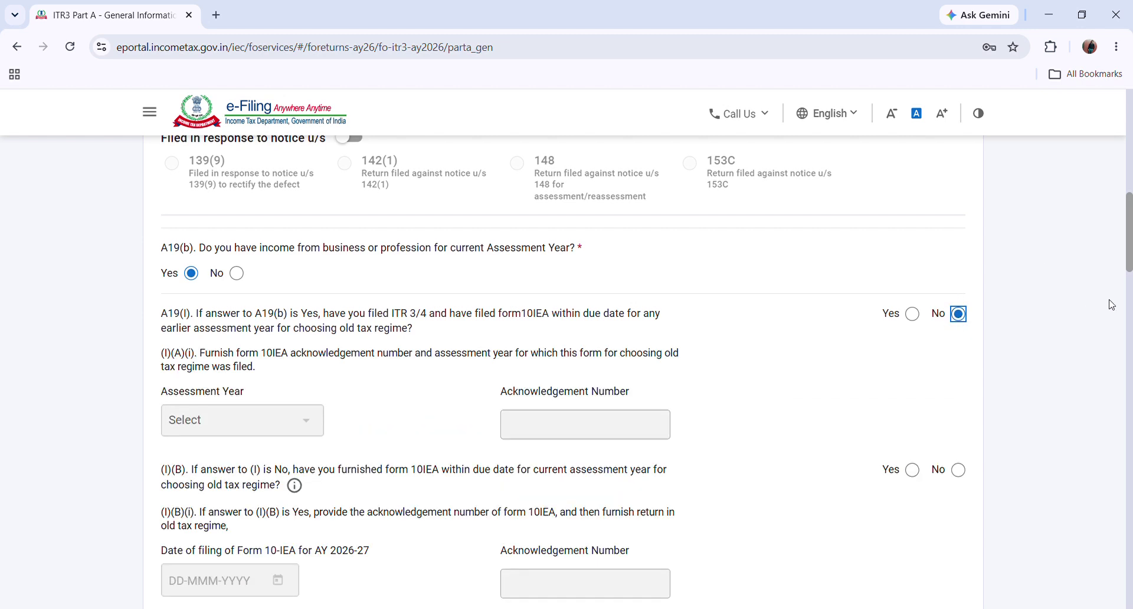
Step: Set the residential status condition to being in India for 182 days or more during the previous year, section 6(1)(a)
left_click_drag(1130, 250, 1130, 334)
left_click(545, 351)
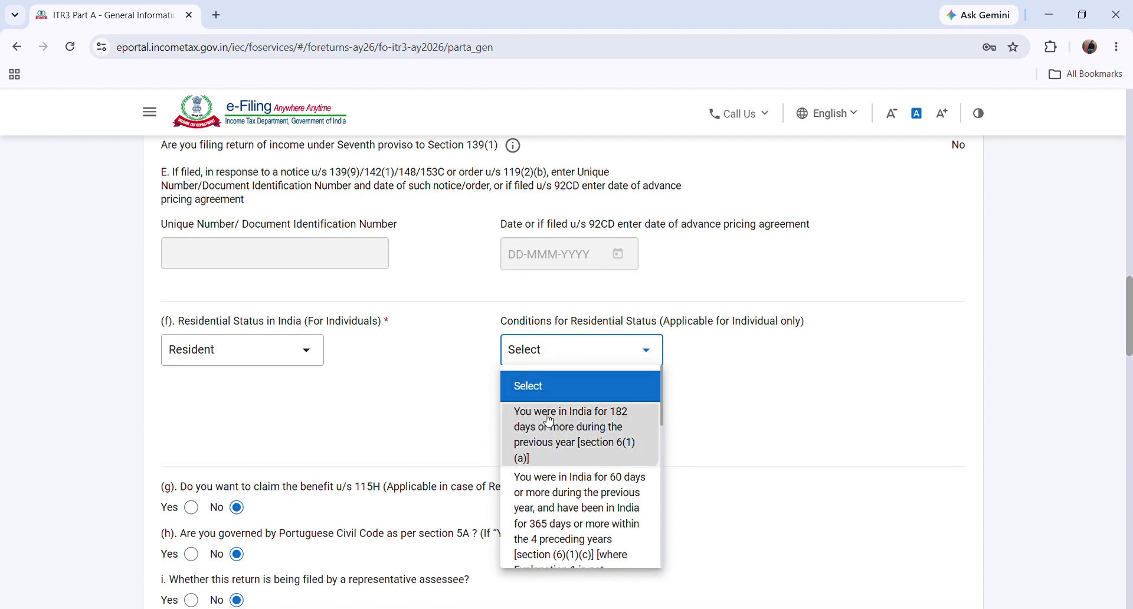
left_click(543, 416)
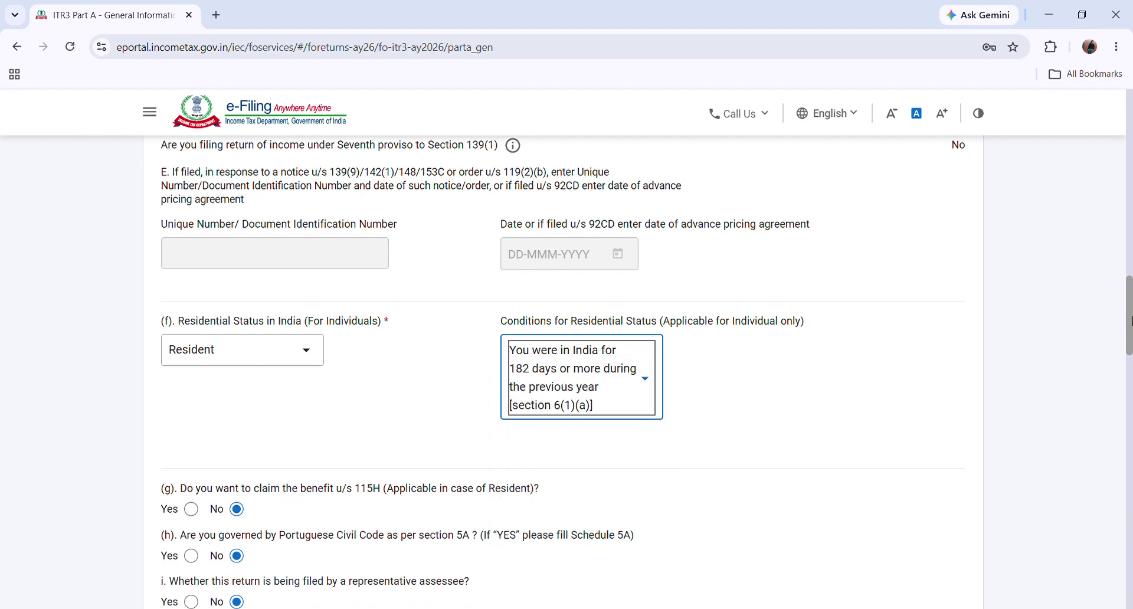
Step: Answer No to audit liability under section 44AB and try to confirm Part A - General Information again
left_click_drag(1130, 322, 1129, 516)
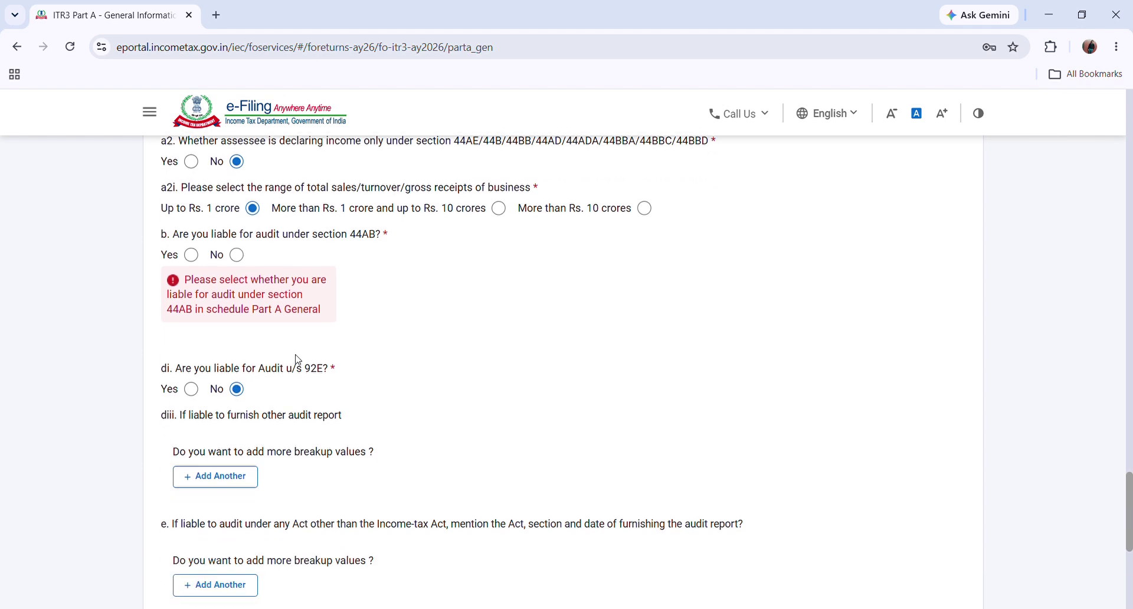
left_click_drag(256, 263, 330, 242)
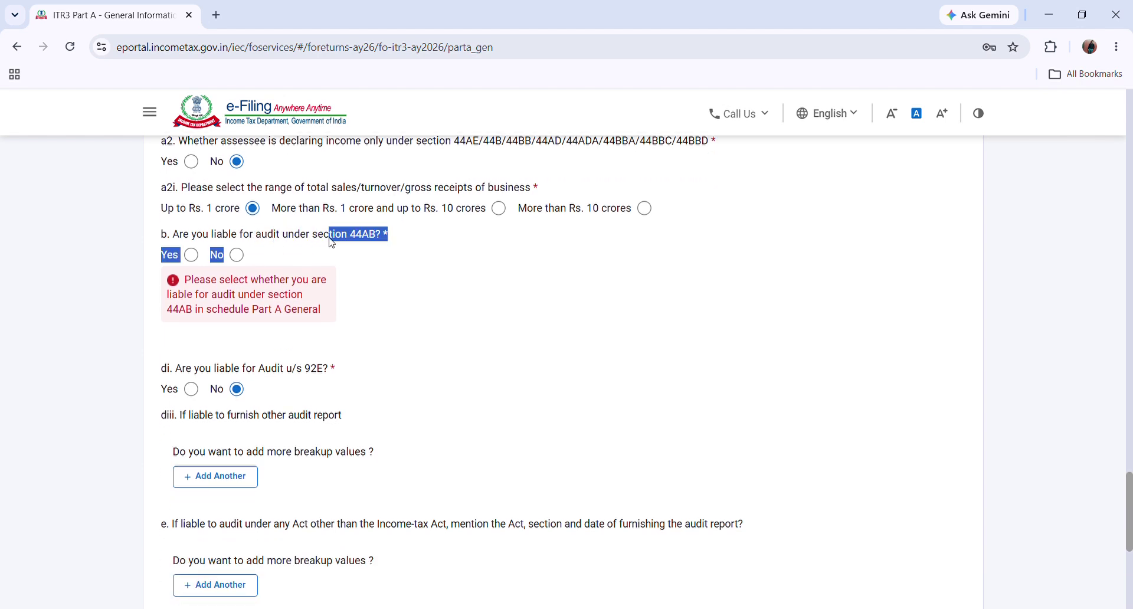
left_click(313, 250)
left_click(237, 255)
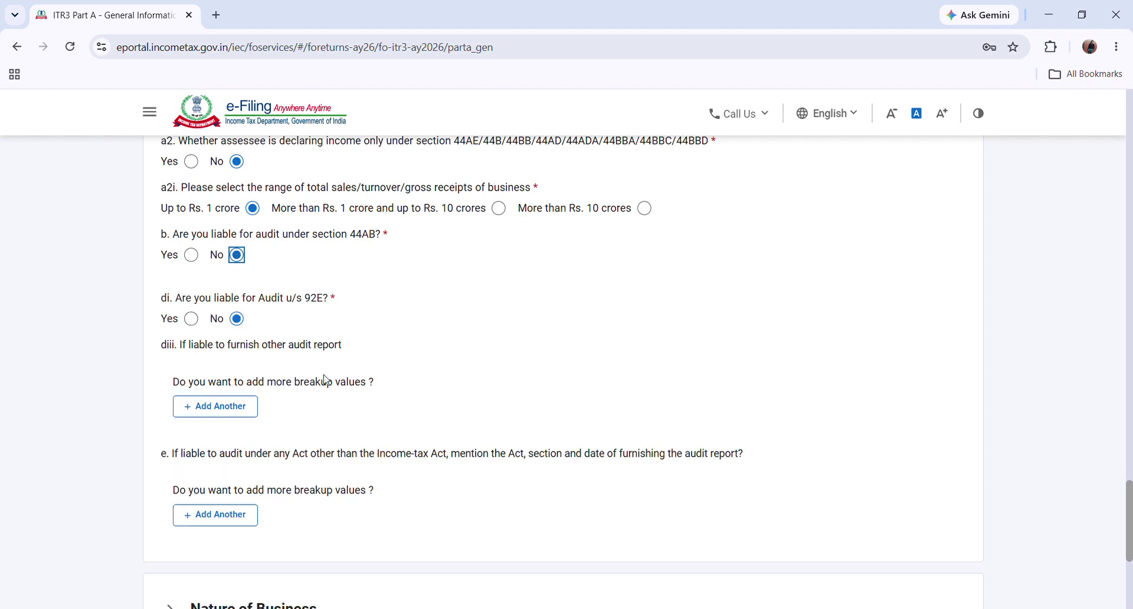
left_click_drag(1129, 495, 1130, 533)
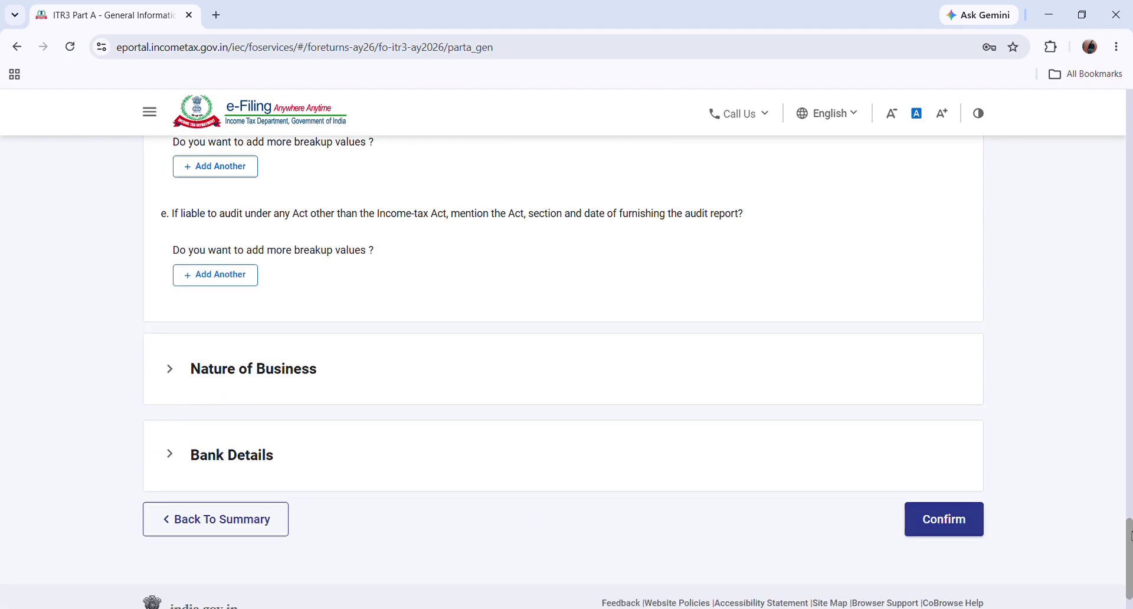
left_click(913, 535)
Step: Answer No to question (I)(B) about furnishing Form 10IEA for the current assessment year and confirm Part A - General Information
left_click_drag(1129, 353, 1130, 334)
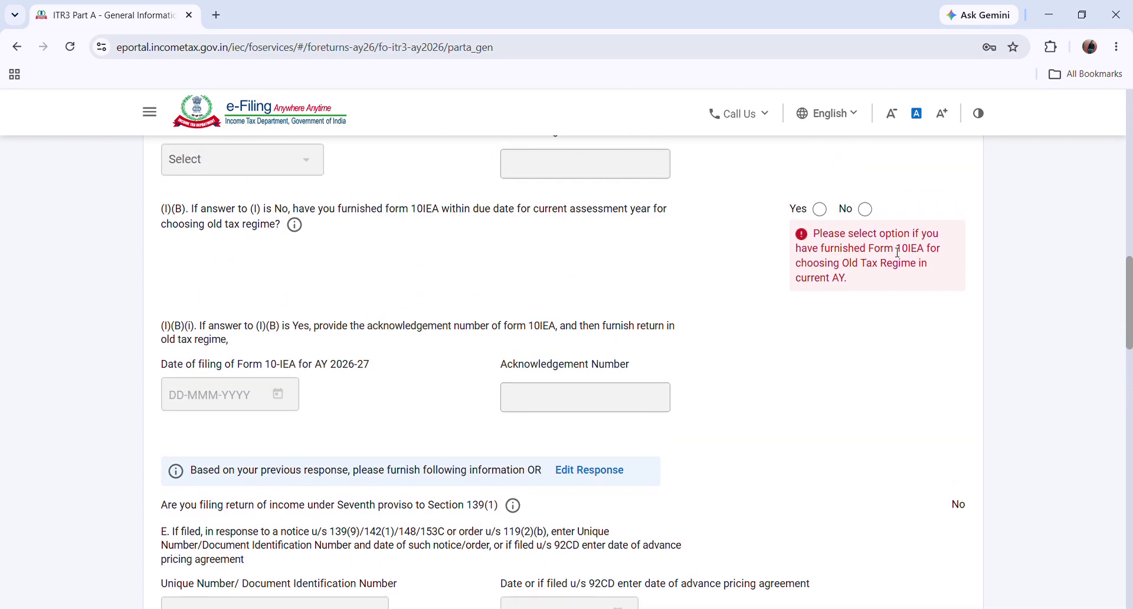
left_click(865, 209)
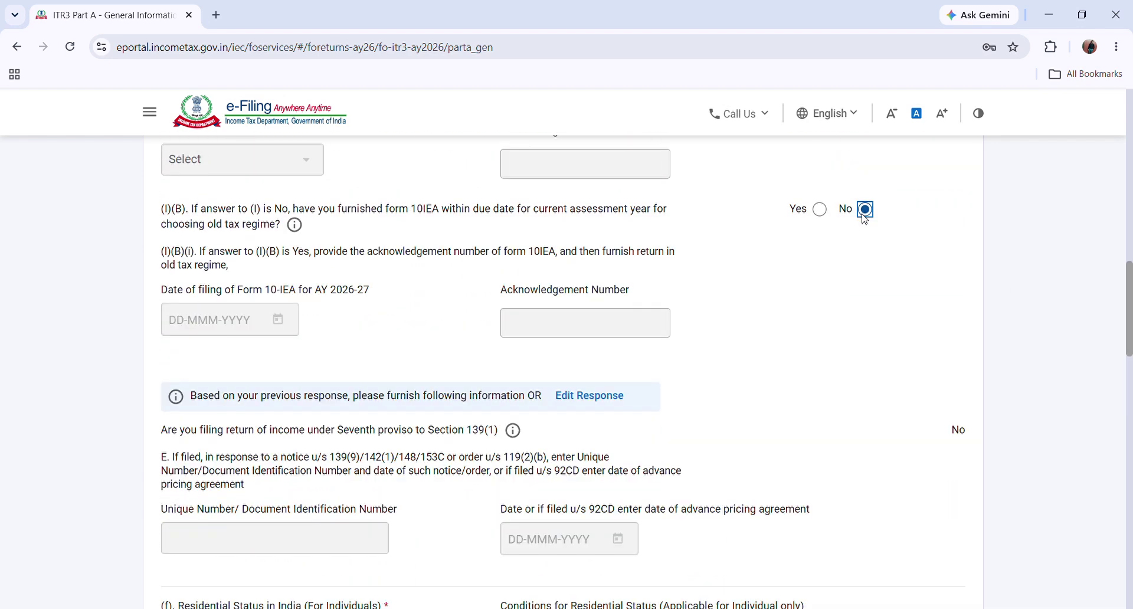
left_click_drag(1129, 289, 1069, 521)
left_click(935, 486)
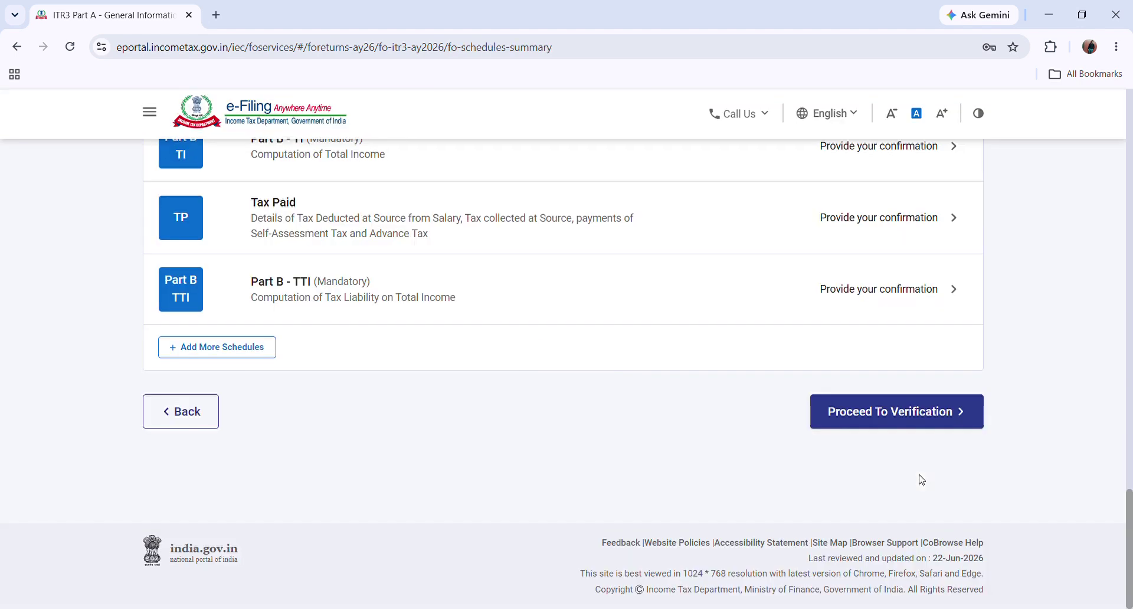
Step: Open Part A - Balance Sheet from the return summary and acknowledge the notice about filling the Balance Sheet fields
left_click_drag(1130, 536, 1130, 167)
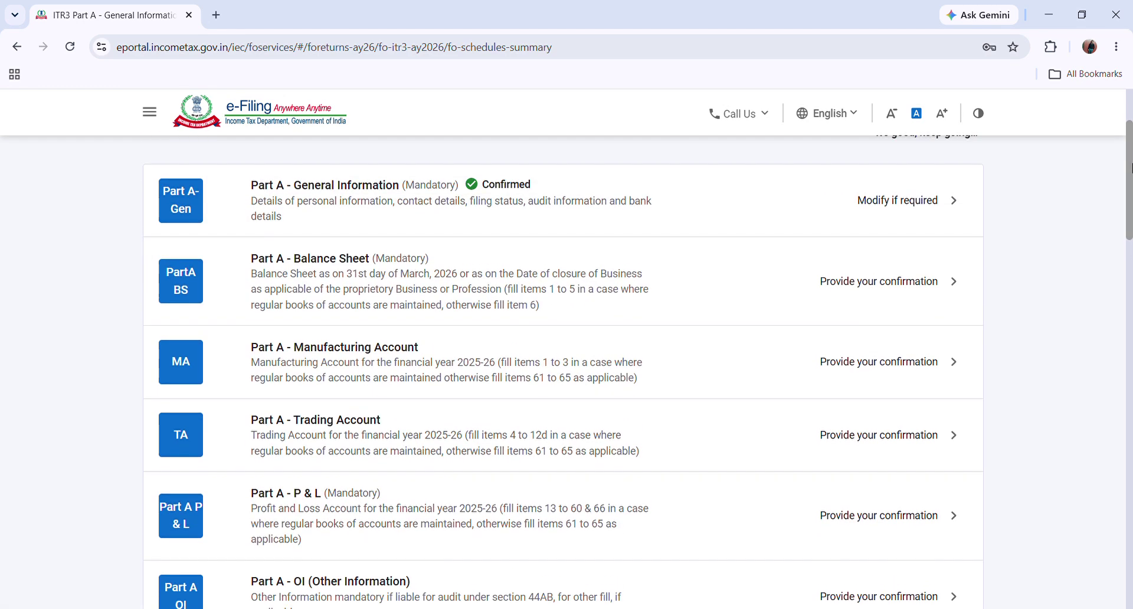
left_click(410, 263)
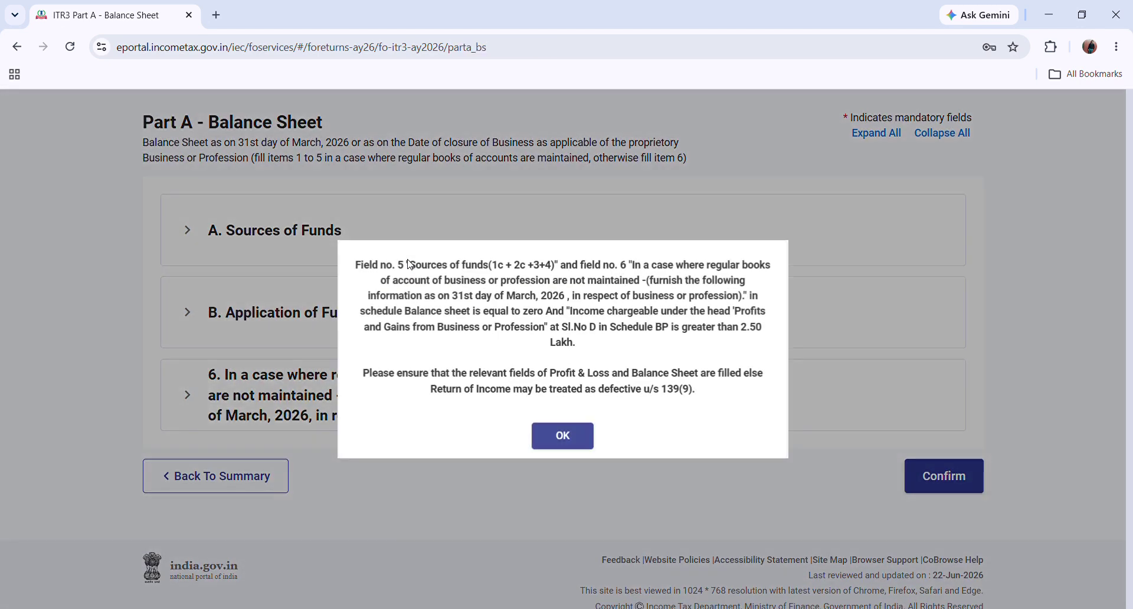
left_click(555, 434)
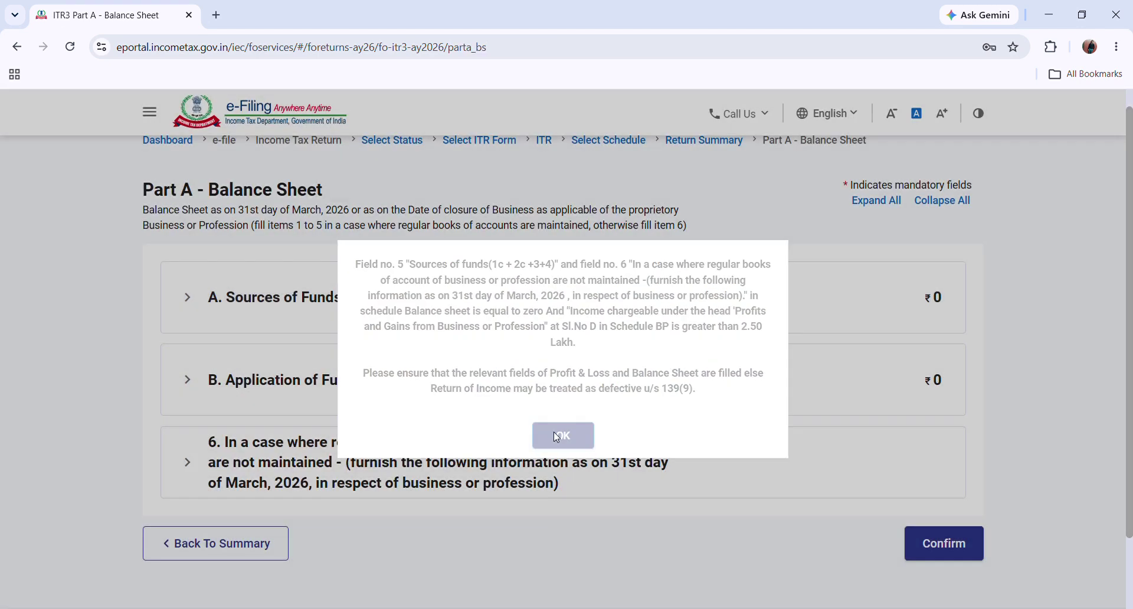
Step: Expand Sources of Funds and Application of Funds in the Balance Sheet and review their line items
left_click(246, 321)
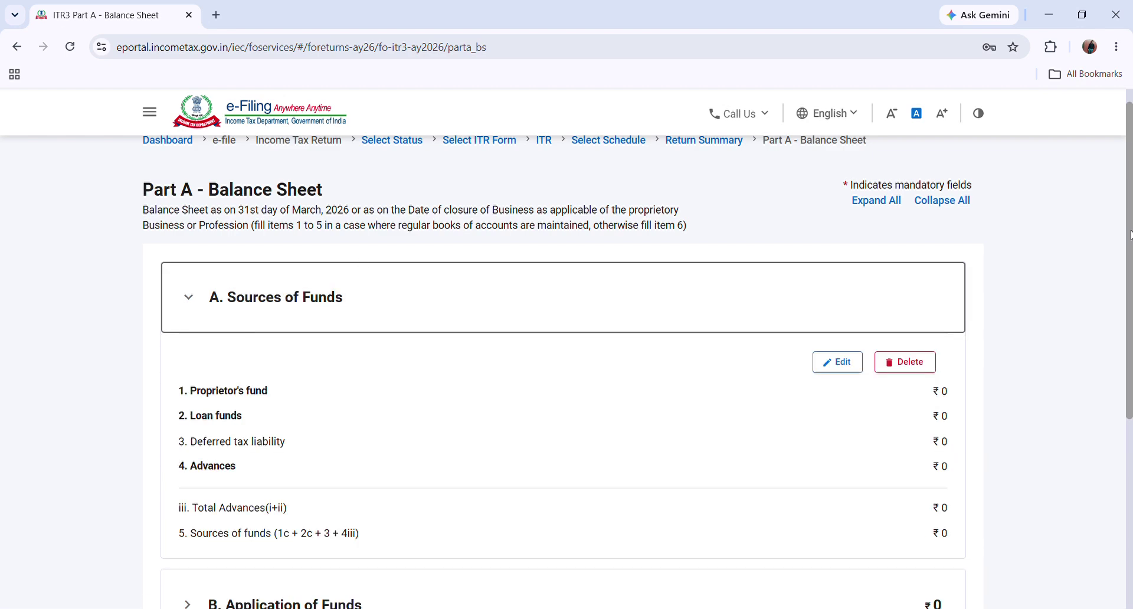
scroll(1129, 234, "down", 3)
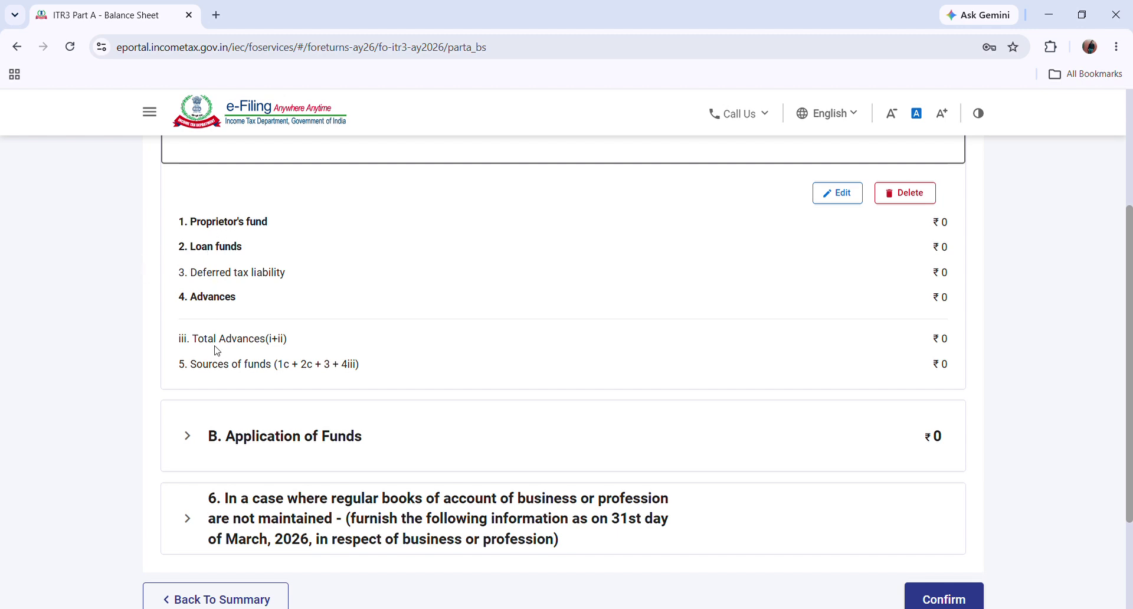
left_click(236, 449)
left_click_drag(1130, 311, 1130, 485)
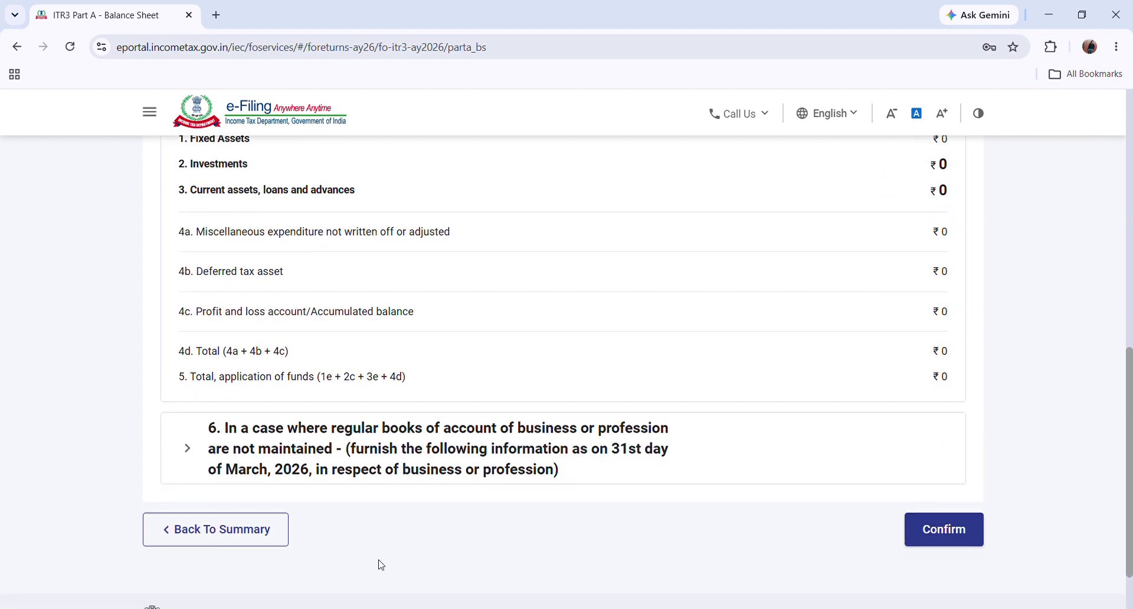
Step: Enter a cash balance of 5000 under item 6 for books of account not maintained, and confirm the Balance Sheet
left_click(338, 478)
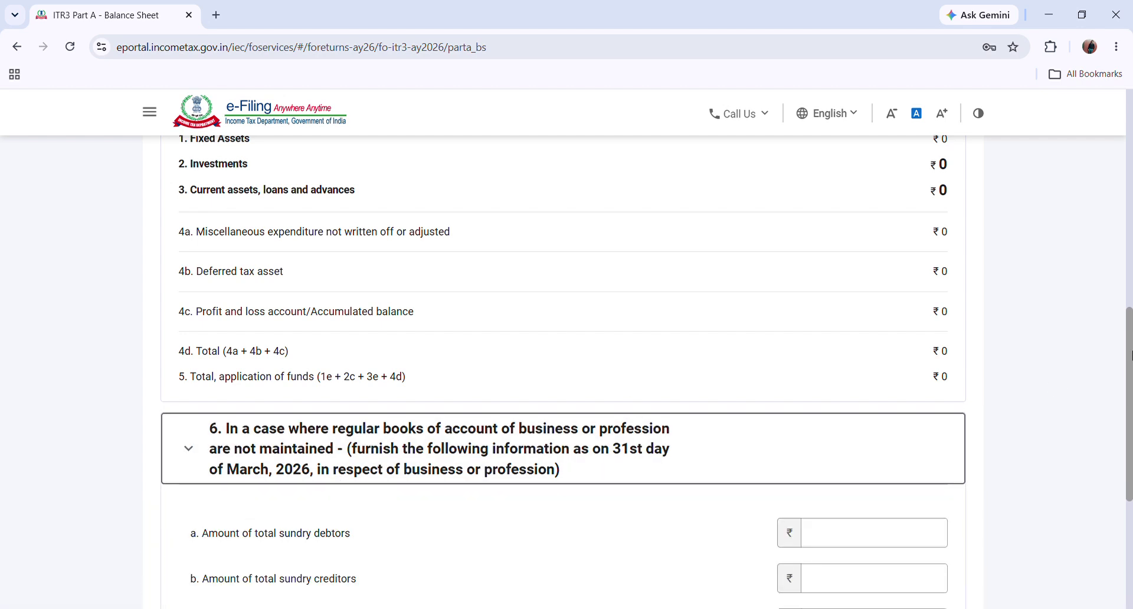
left_click_drag(1130, 339, 1130, 432)
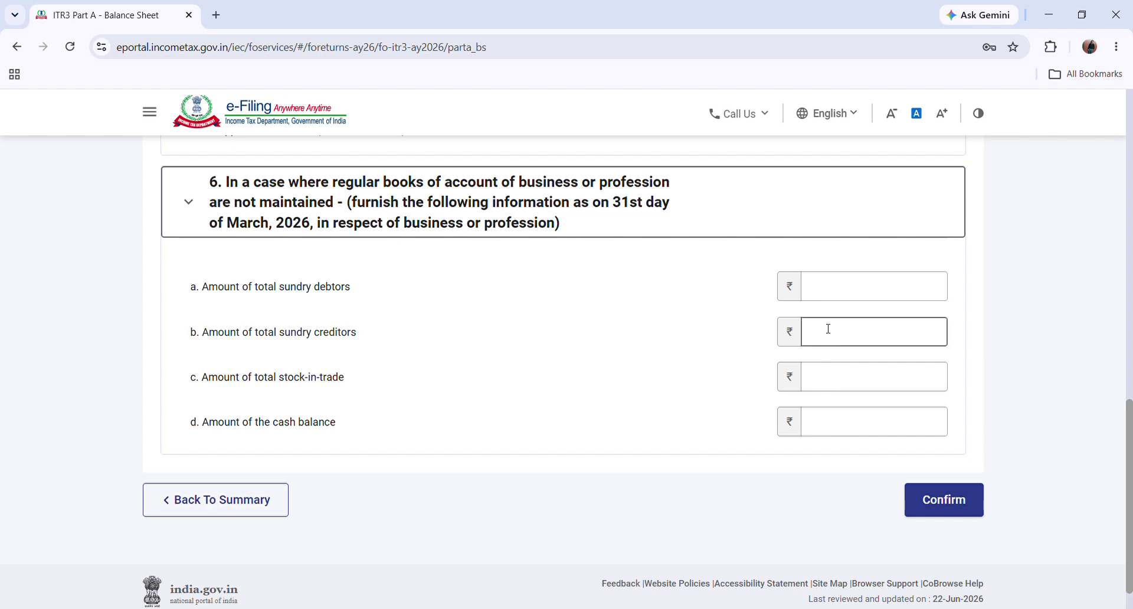
left_click(853, 300)
left_click(873, 429)
type("5000")
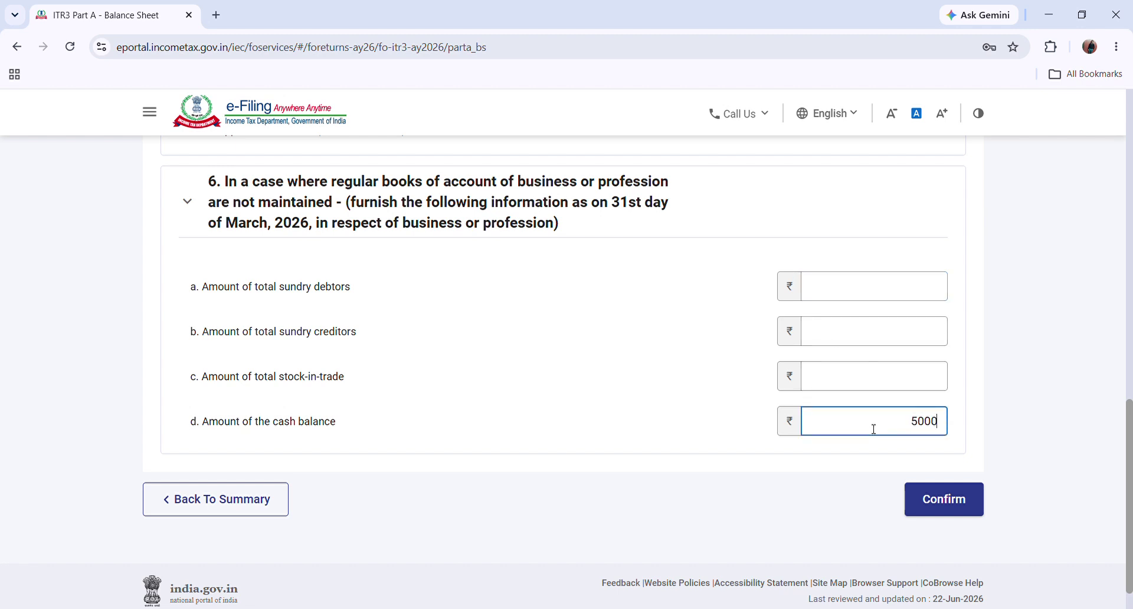
left_click(940, 503)
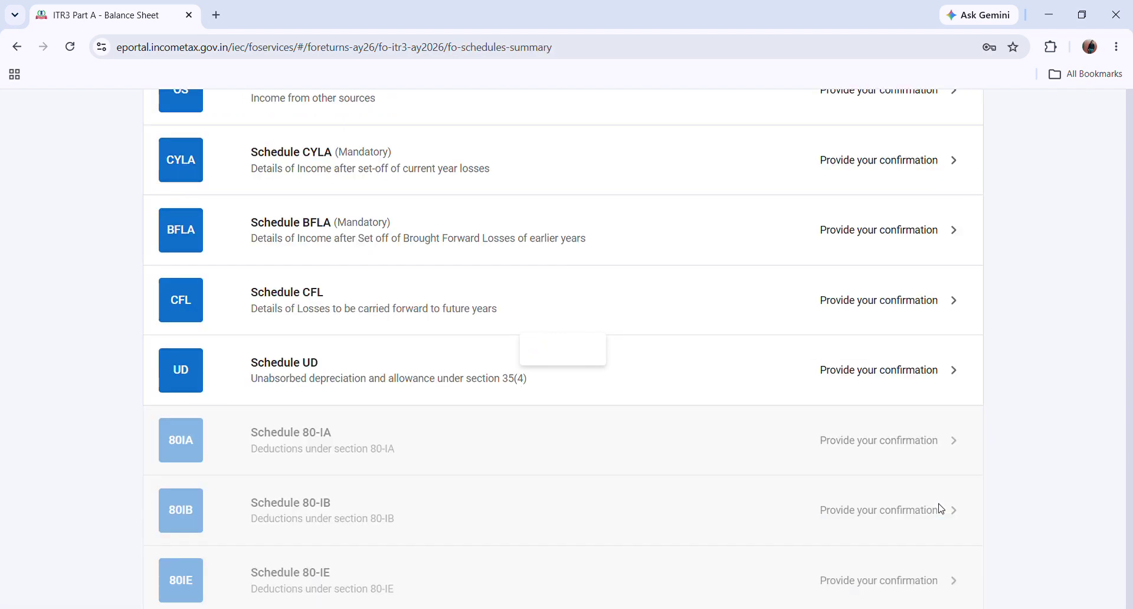
Step: Open Part A - Manufacturing Account from the return summary and confirm it without adding entries
left_click_drag(1130, 354, 1130, 171)
left_click(629, 472)
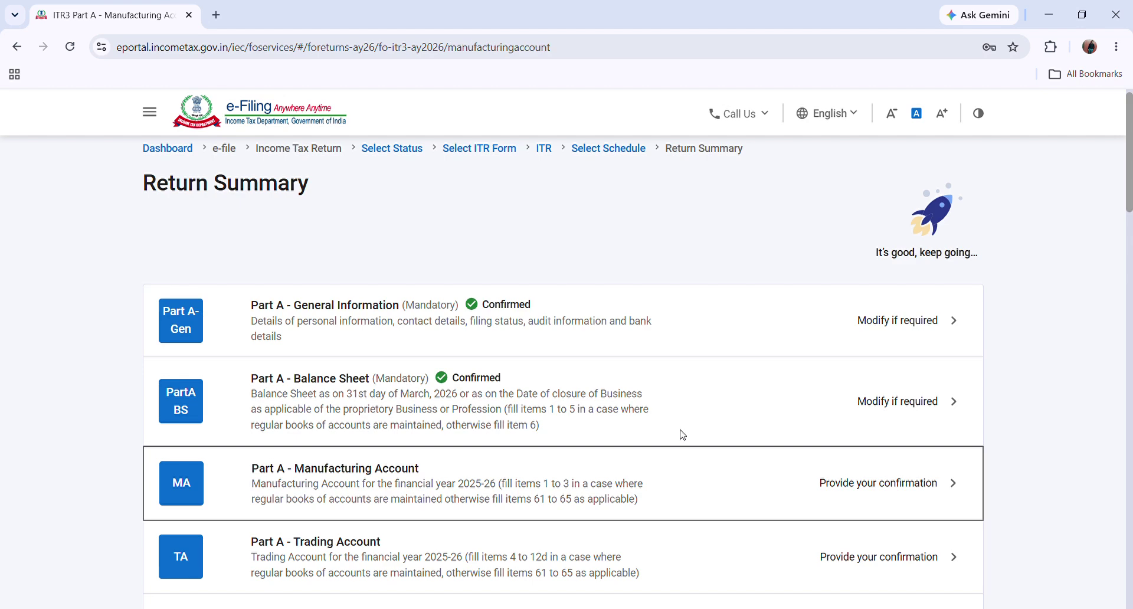
left_click_drag(1130, 180, 1130, 469)
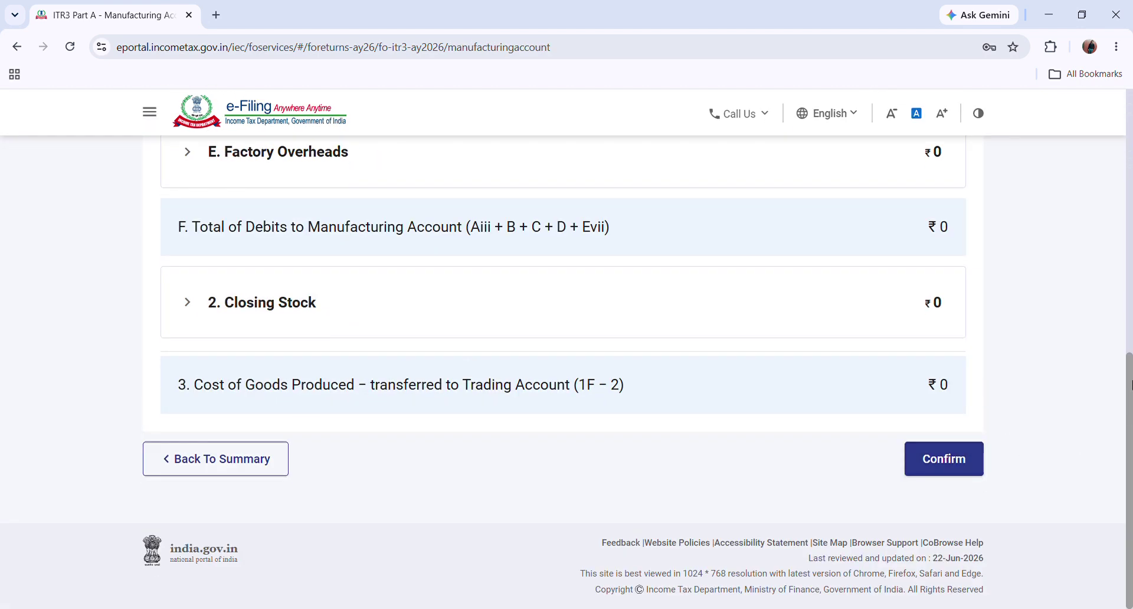
mouse_move(1130, 462)
left_mouse_down()
mouse_move(1130, 260)
mouse_move(1129, 466)
left_mouse_up()
left_click(925, 458)
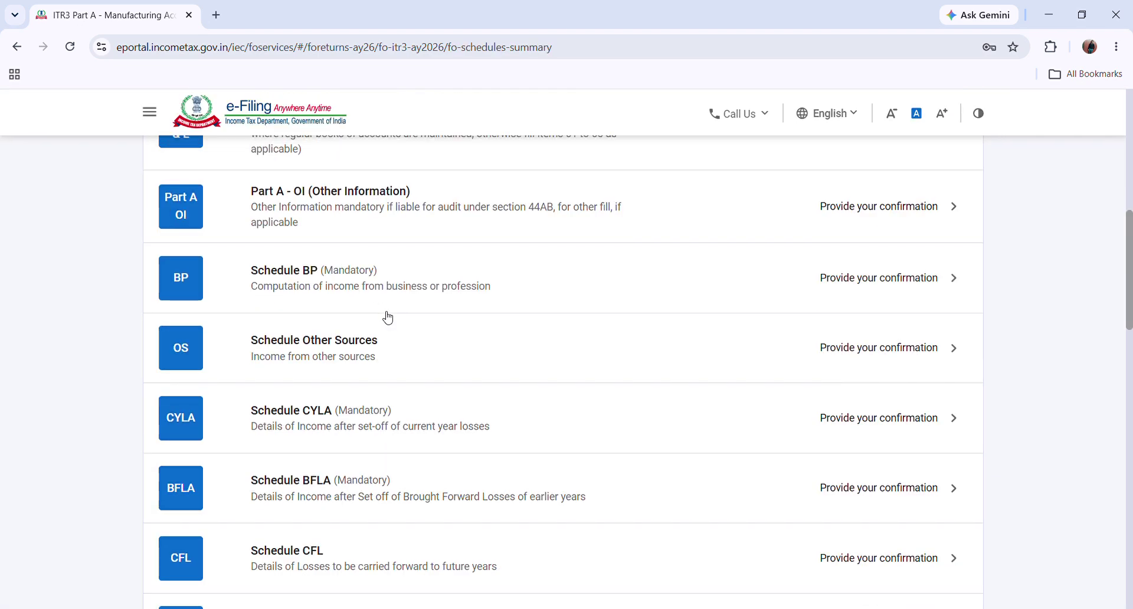
Step: Open Part A - Trading Account from the return summary and confirm it without adding entries
left_click_drag(1130, 294, 1130, 250)
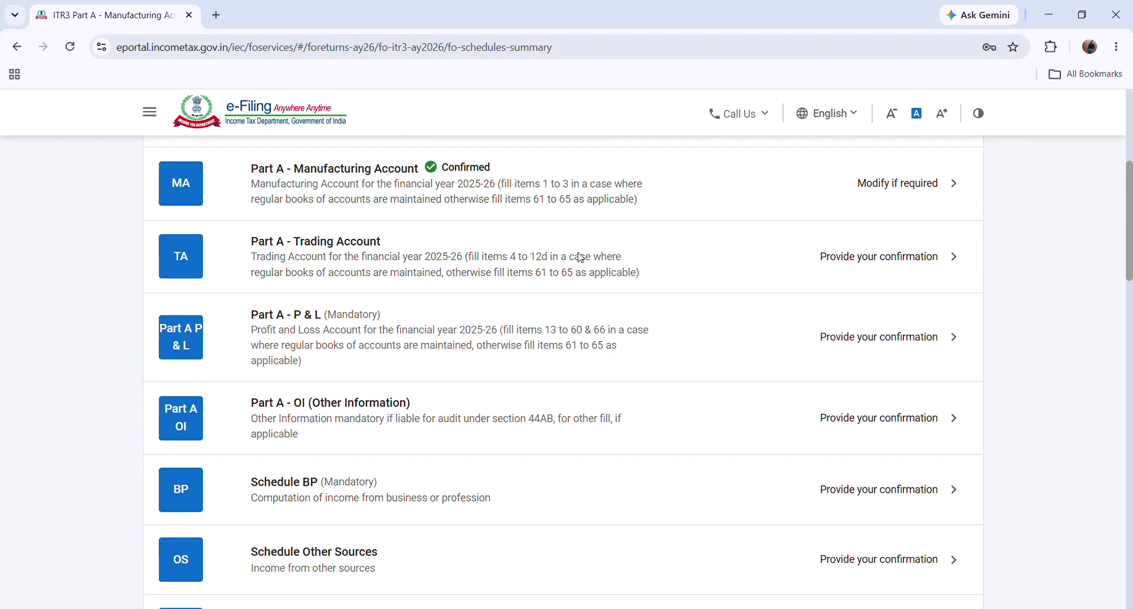
left_click(568, 259)
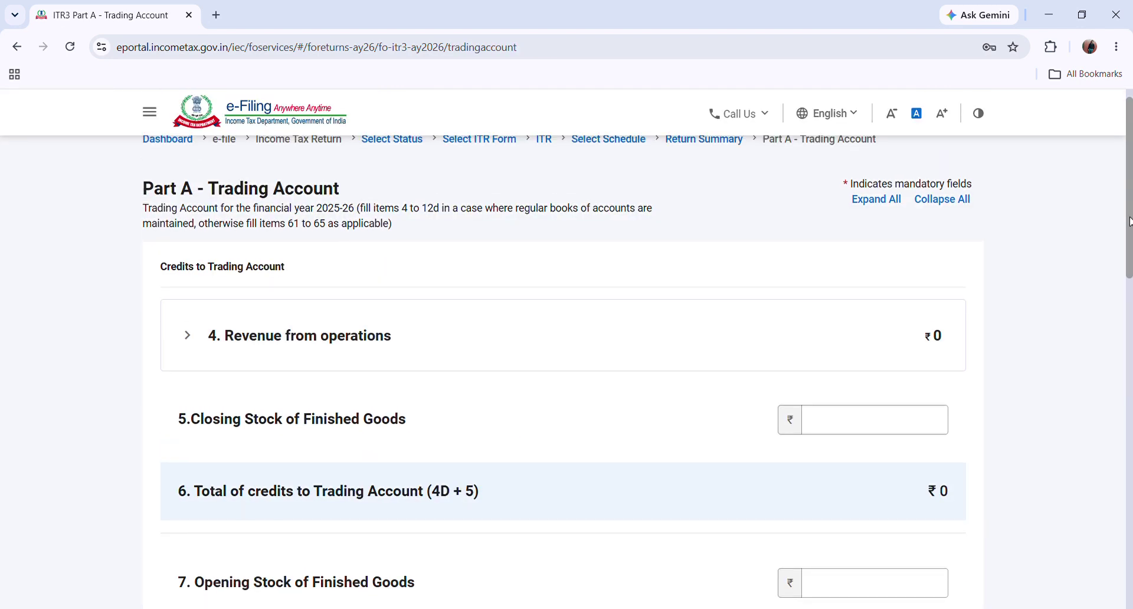
left_click_drag(1130, 215, 1130, 542)
left_click(937, 466)
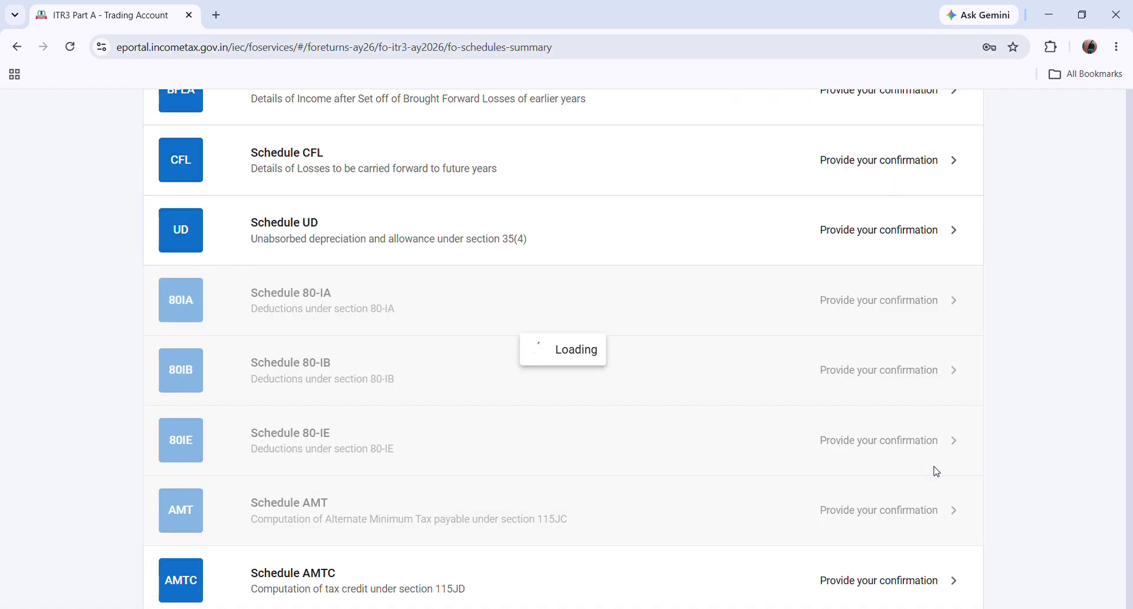
Step: Open Part A - P & L from the return summary and confirm it without adding entries
left_click_drag(1129, 409, 1056, 264)
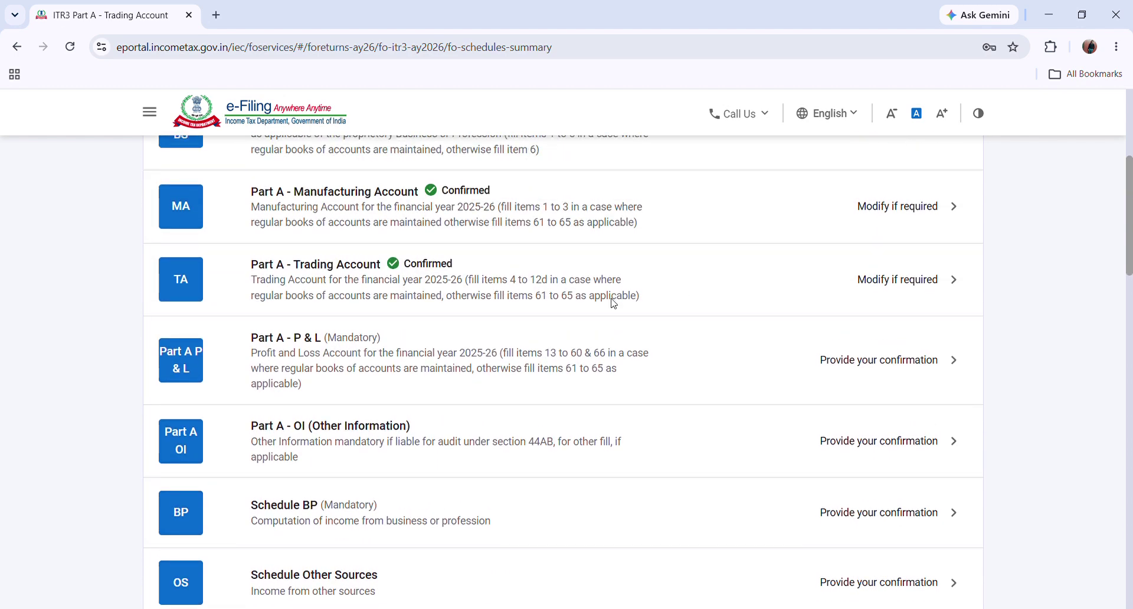
left_click(614, 348)
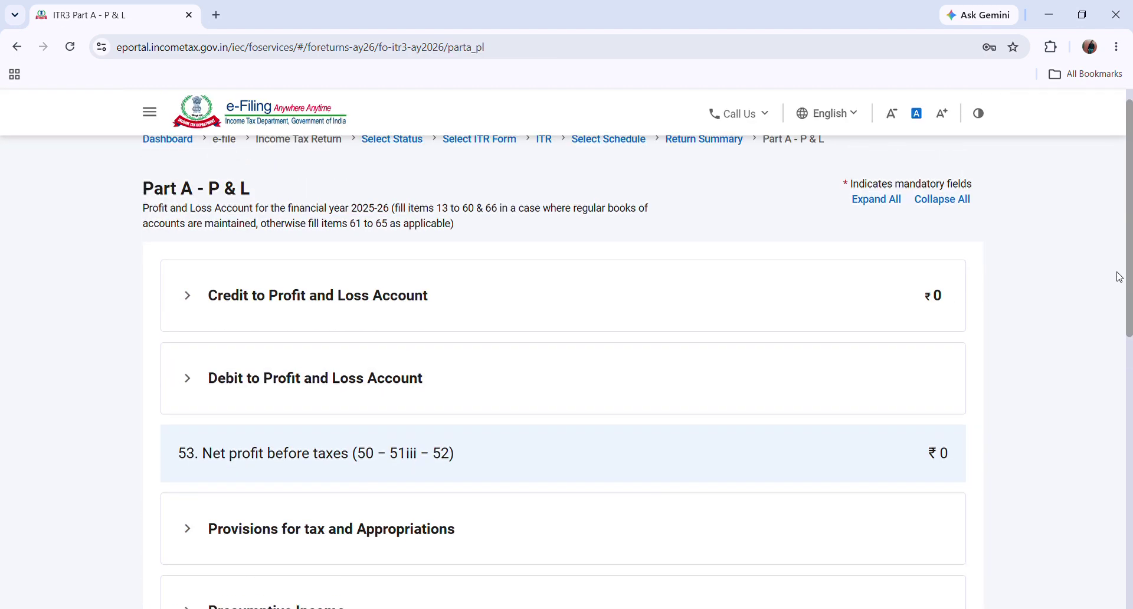
left_click_drag(1130, 249, 1120, 478)
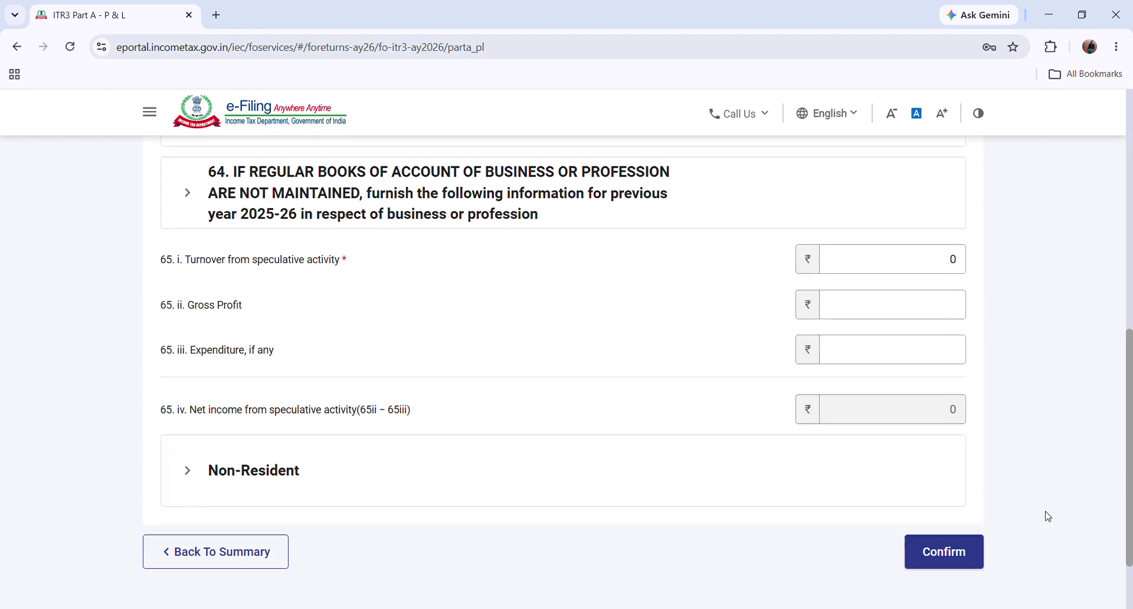
left_click(948, 554)
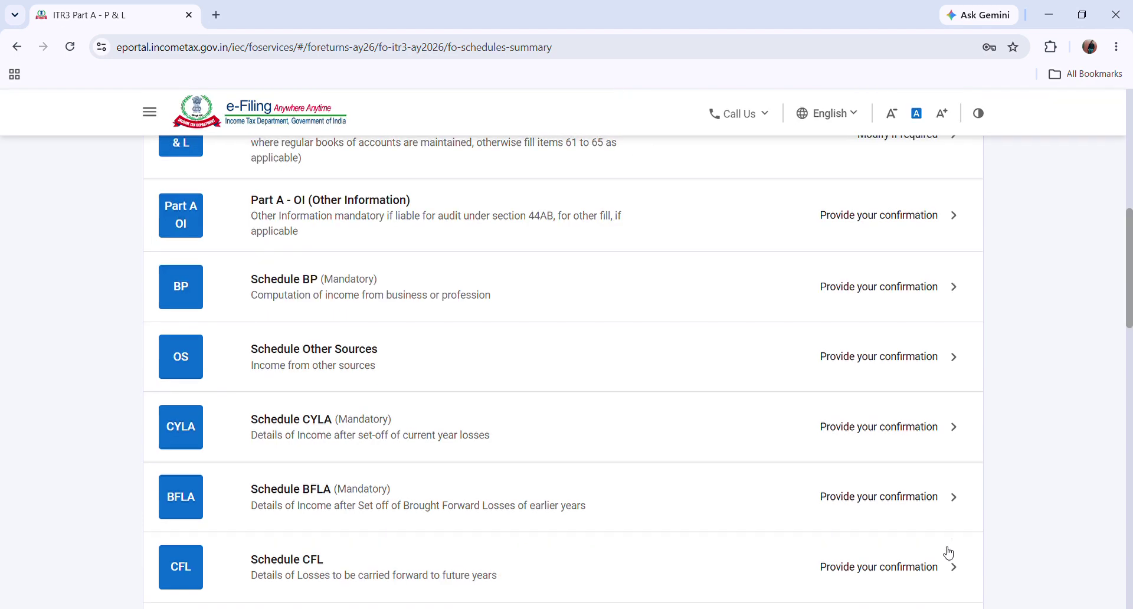
Step: Open Part A - OI (Other Information) from the return summary and confirm it without changing any entries
mouse_move(1132, 279)
left_mouse_down()
mouse_move(1132, 227)
mouse_move(1132, 279)
left_mouse_up()
left_click(715, 214)
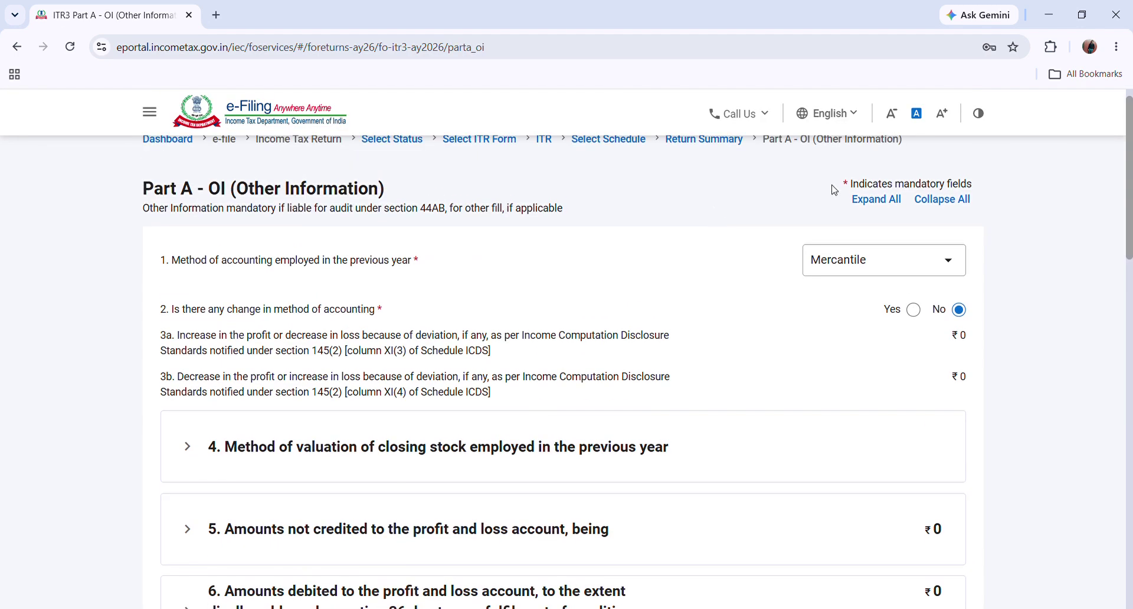
left_click_drag(1131, 192, 1003, 558)
left_click(944, 469)
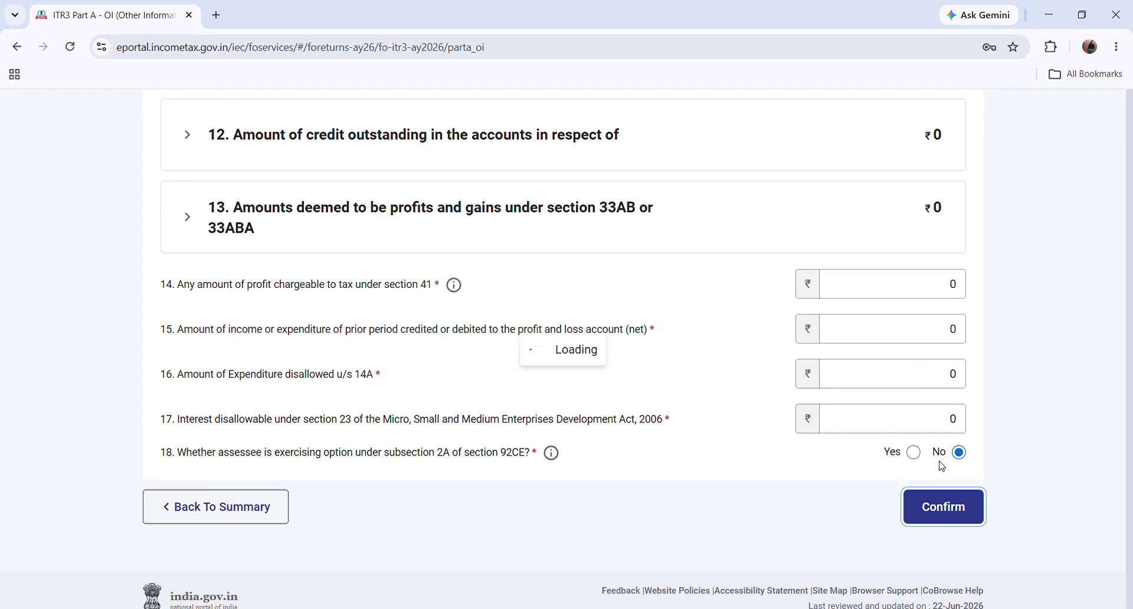
Step: Open Schedule BP from the return summary, check section A for non-speculative business income, and confirm the schedule without entries
left_click_drag(1131, 407, 1092, 267)
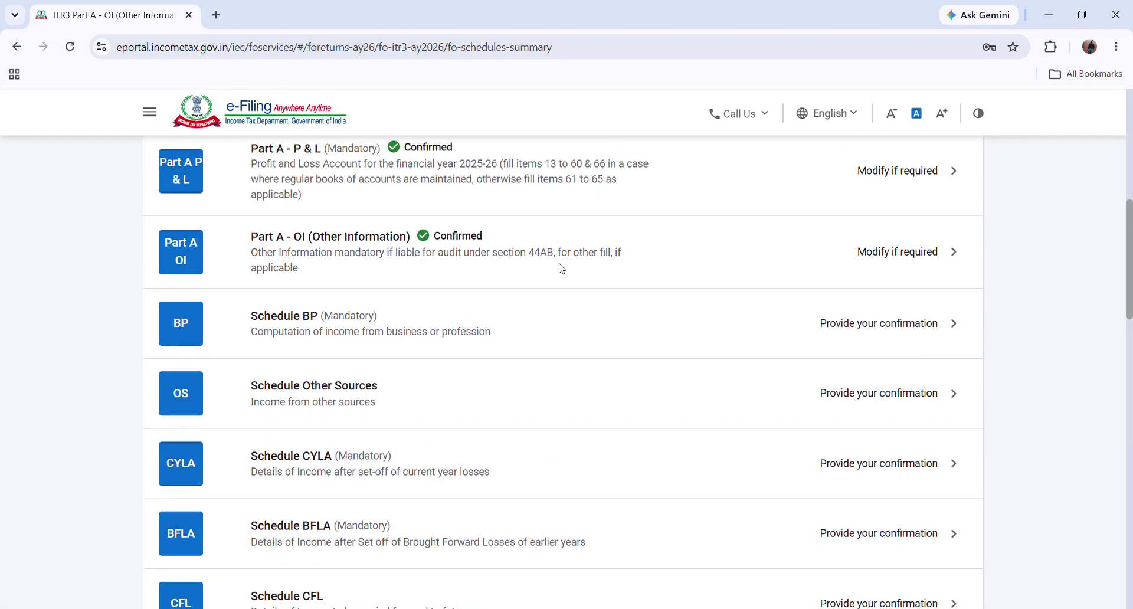
left_click(505, 316)
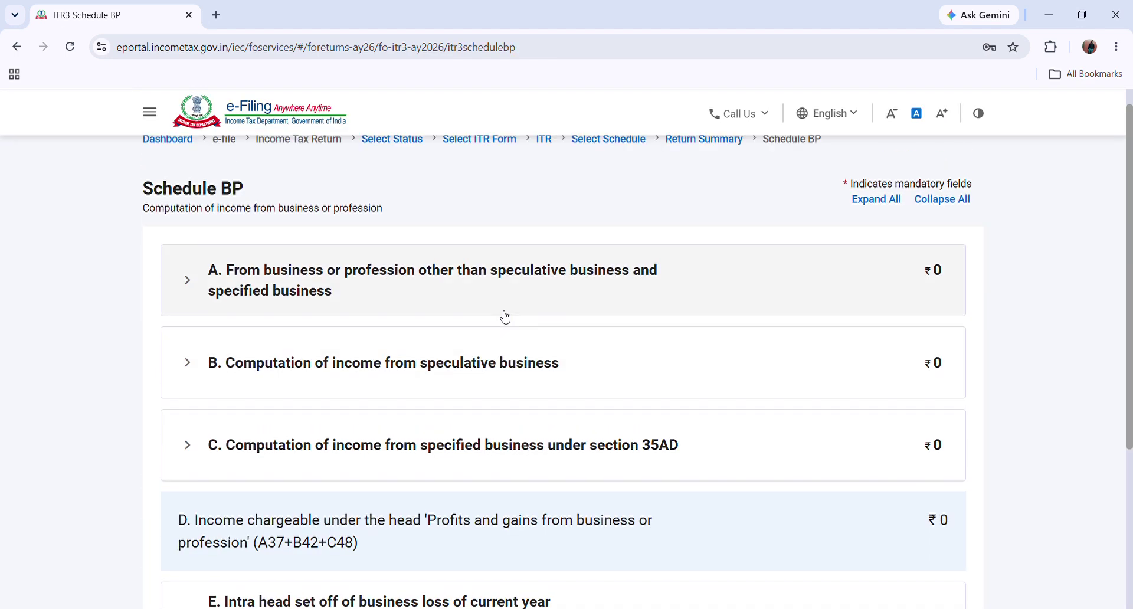
left_click(184, 299)
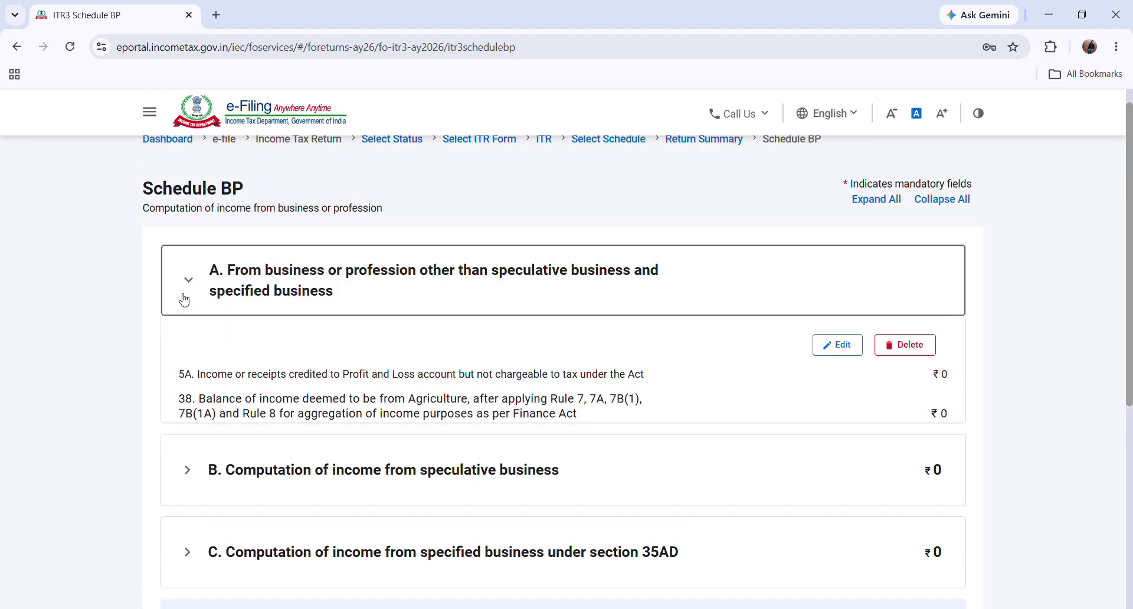
left_click(185, 299)
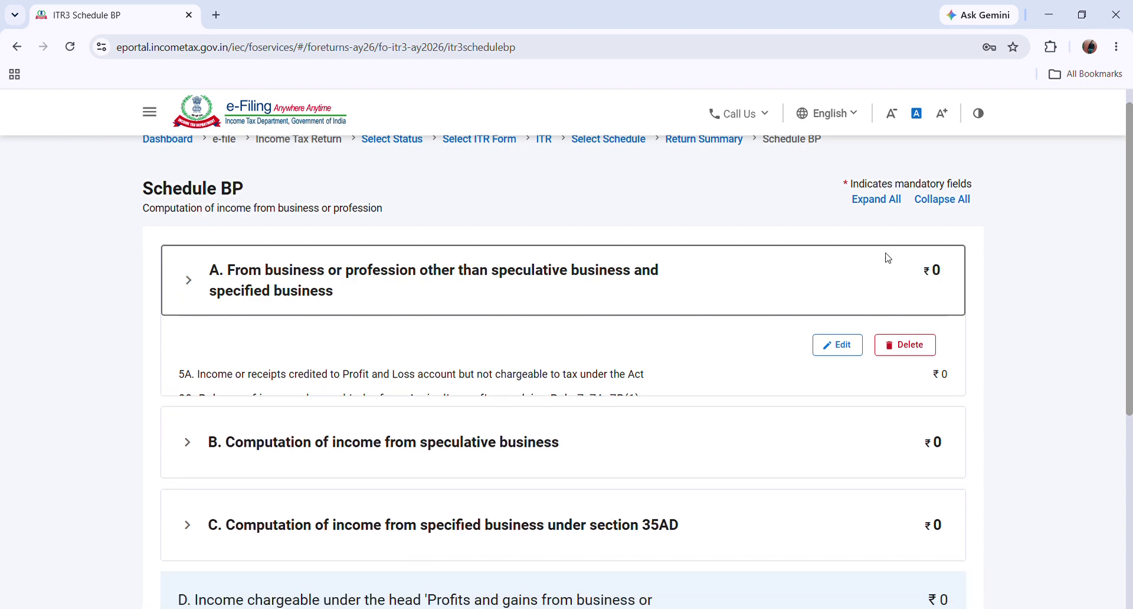
left_click_drag(1131, 273, 1131, 394)
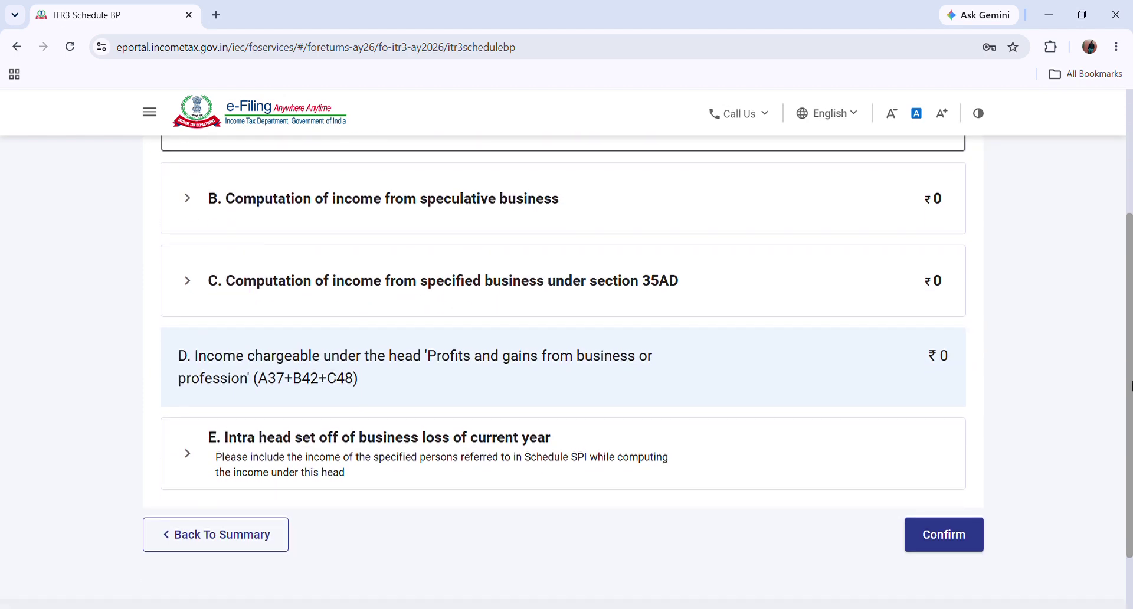
left_click(926, 546)
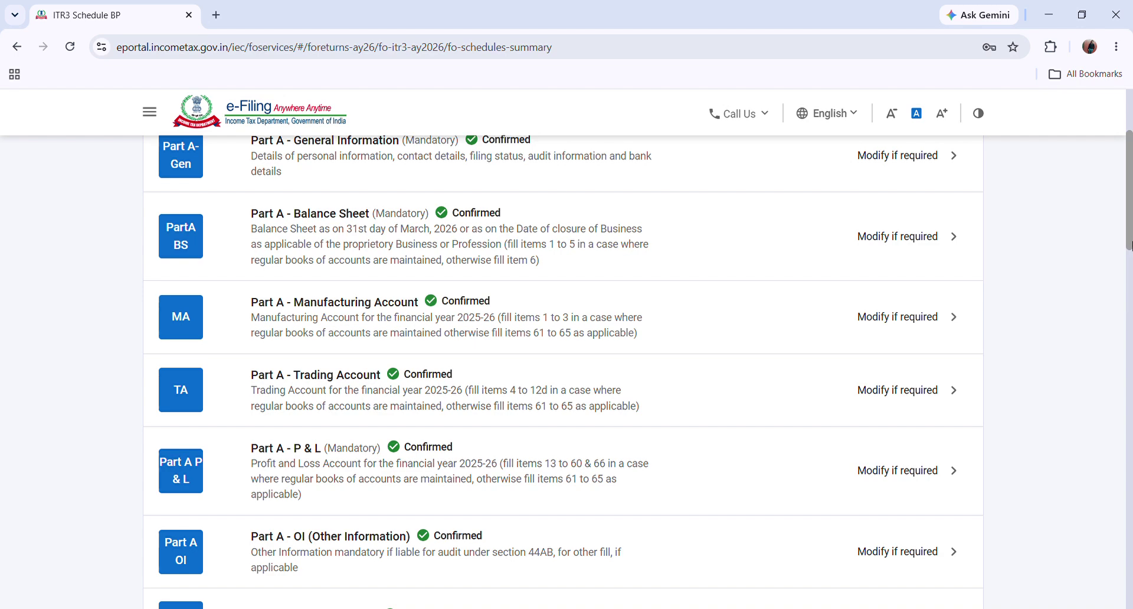
Step: Open Schedule Other Sources and review item 1 for normal-rate income and item 2 for income chargeable at special rates
scroll(1129, 242, "down", 6)
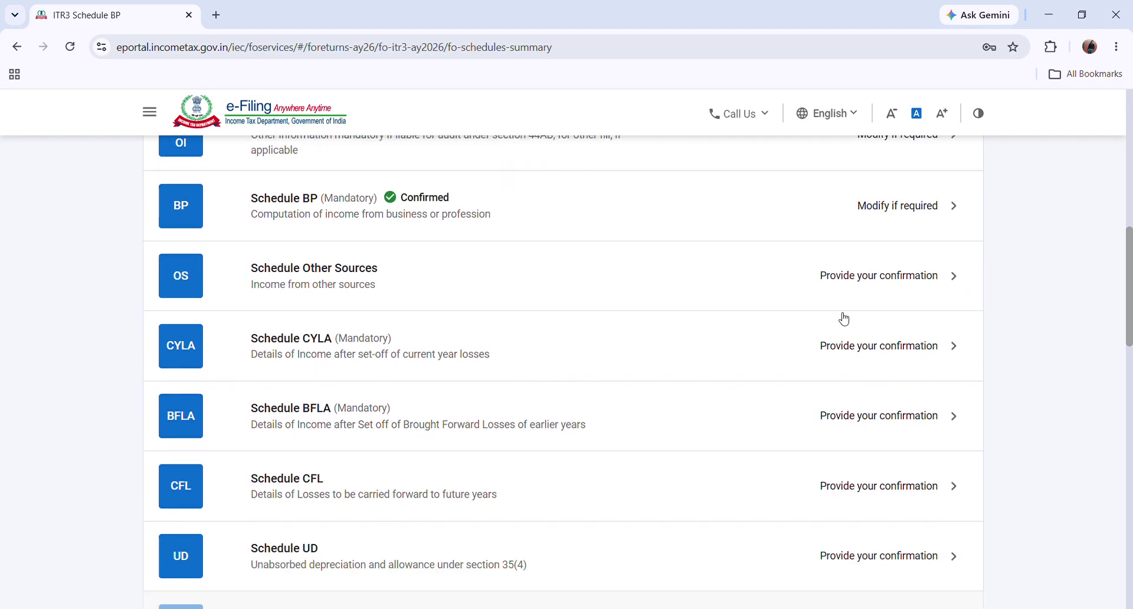
left_click(832, 291)
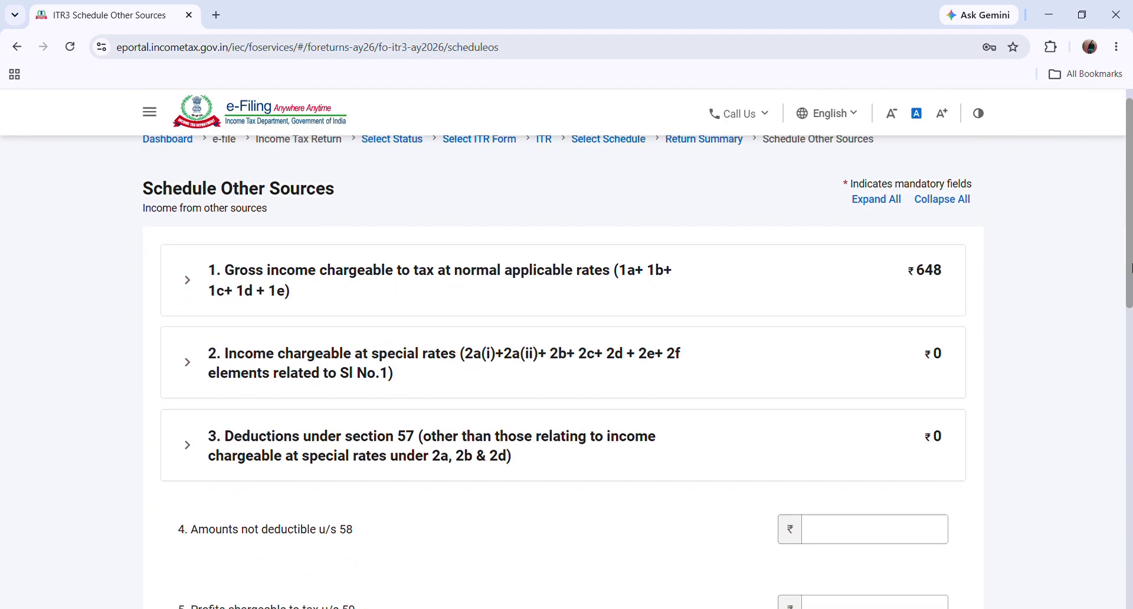
scroll(1128, 248, "down", 2)
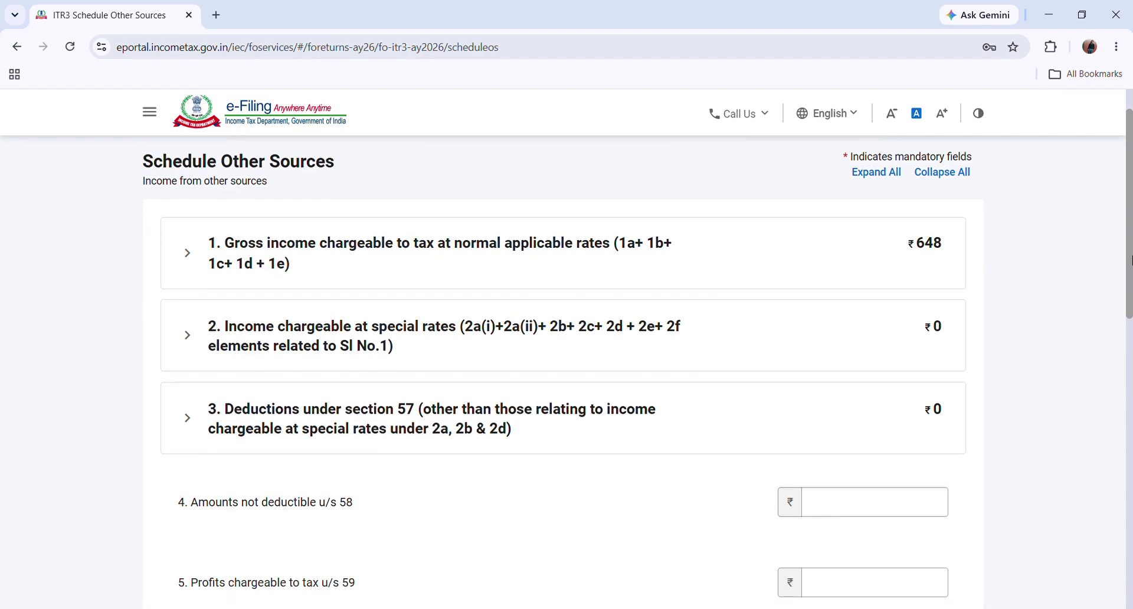
left_click(185, 235)
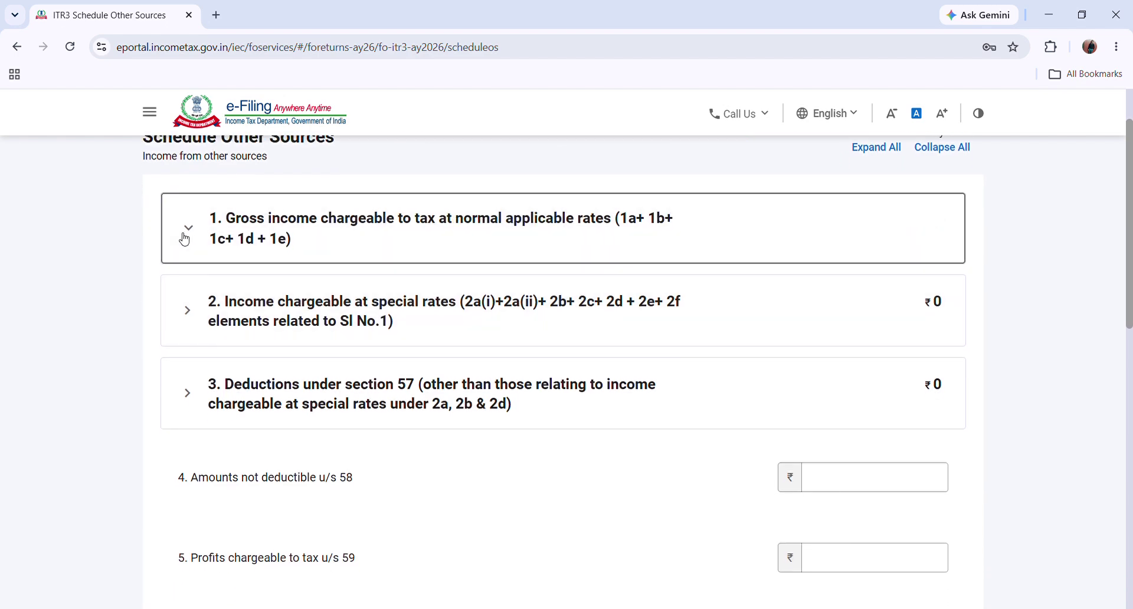
left_click(185, 236)
left_click_drag(1130, 236, 1131, 250)
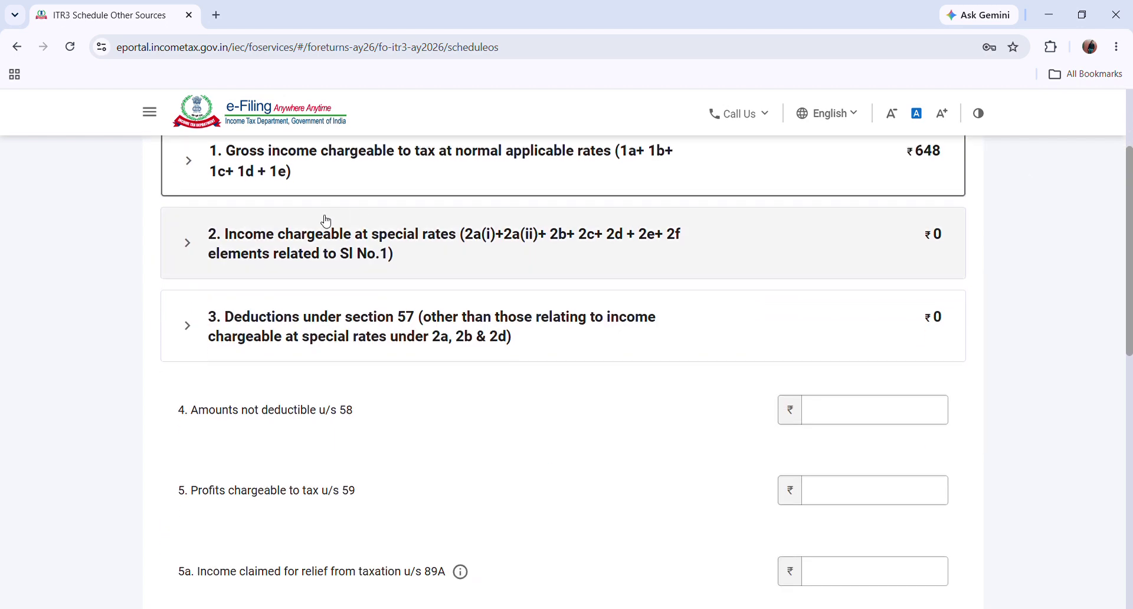
left_click(198, 272)
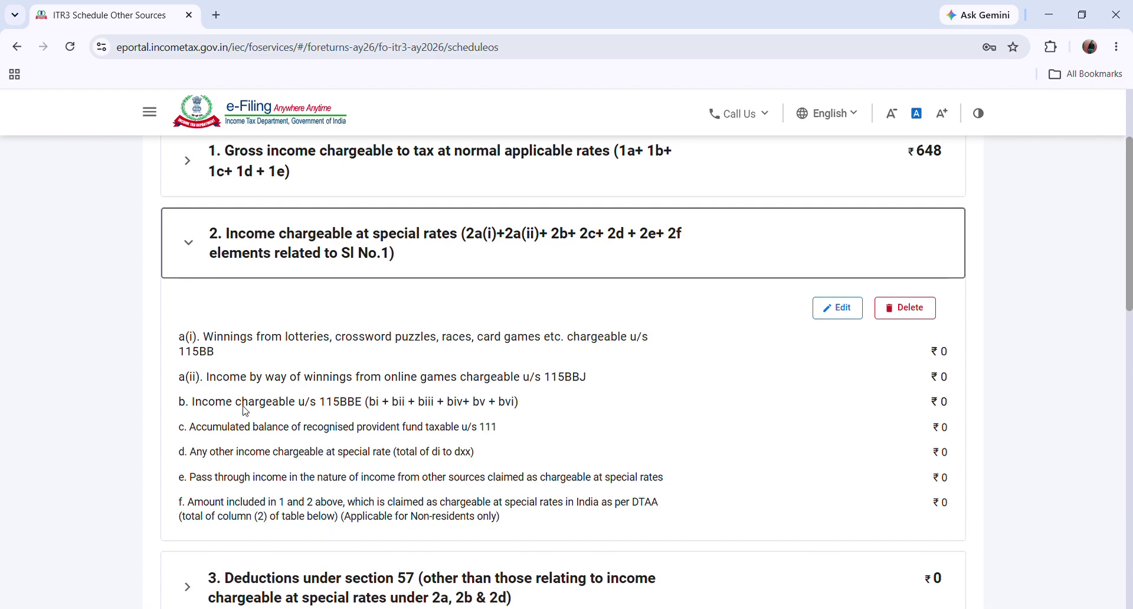
left_click_drag(312, 378, 500, 380)
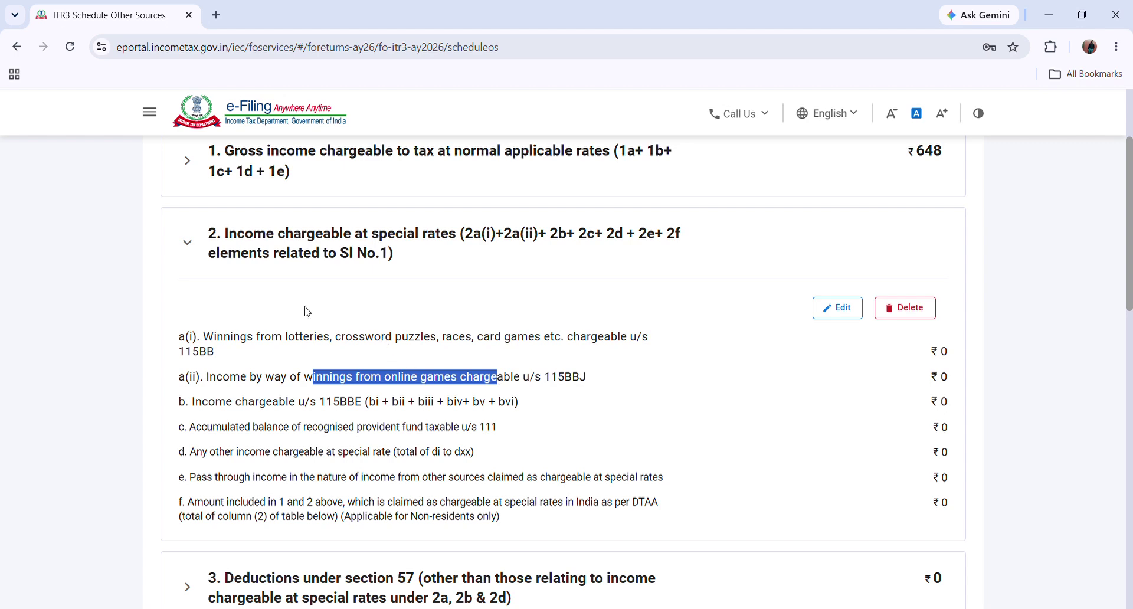
left_click(205, 242)
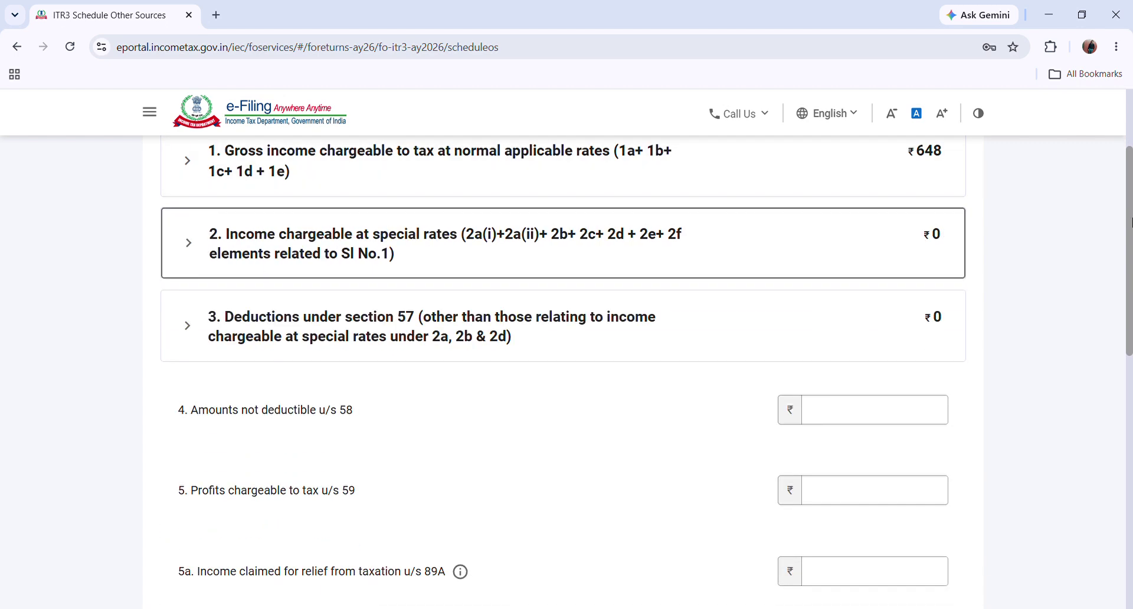
Step: Try to confirm Schedule Other Sources, leaving items 4, 5 and 5a blank
scroll(1130, 227, "down", 1)
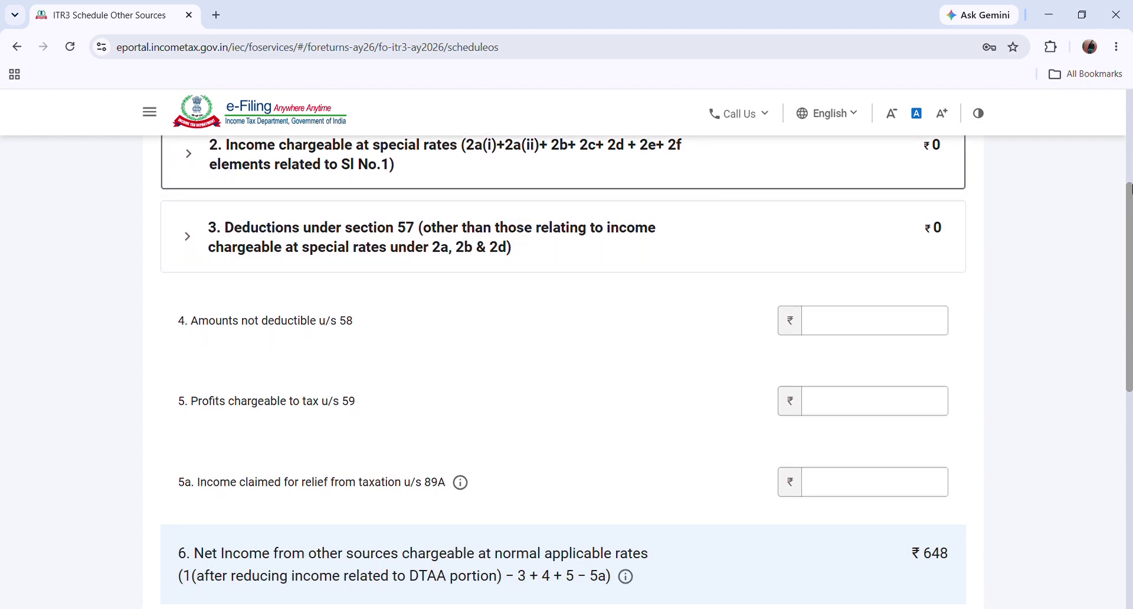
left_click_drag(1130, 270, 1129, 392)
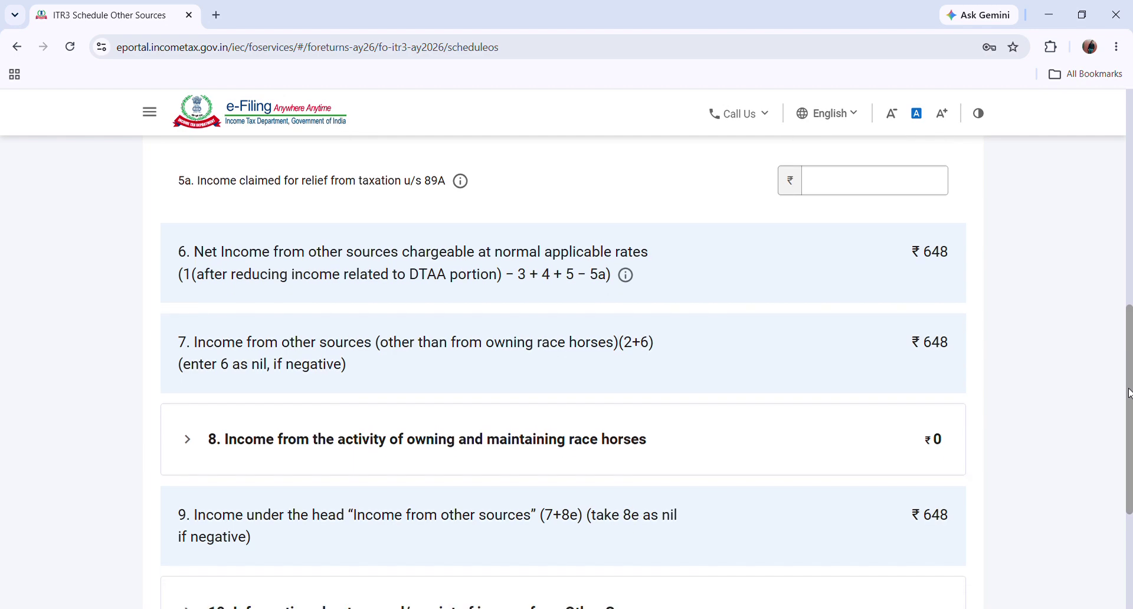
scroll(502, 441, "down", 3)
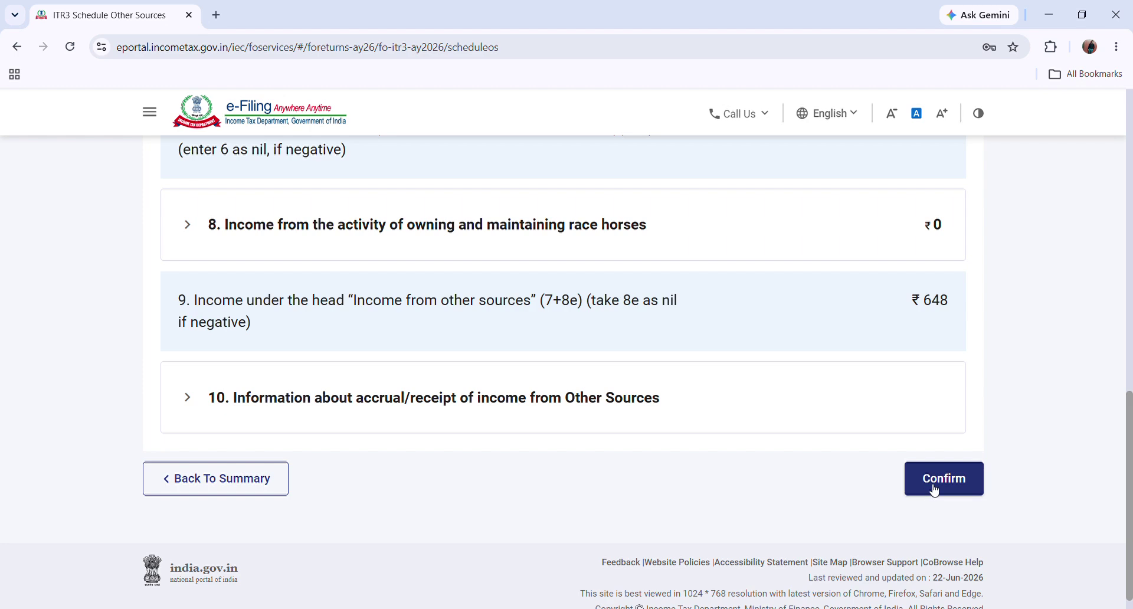
left_click(954, 481)
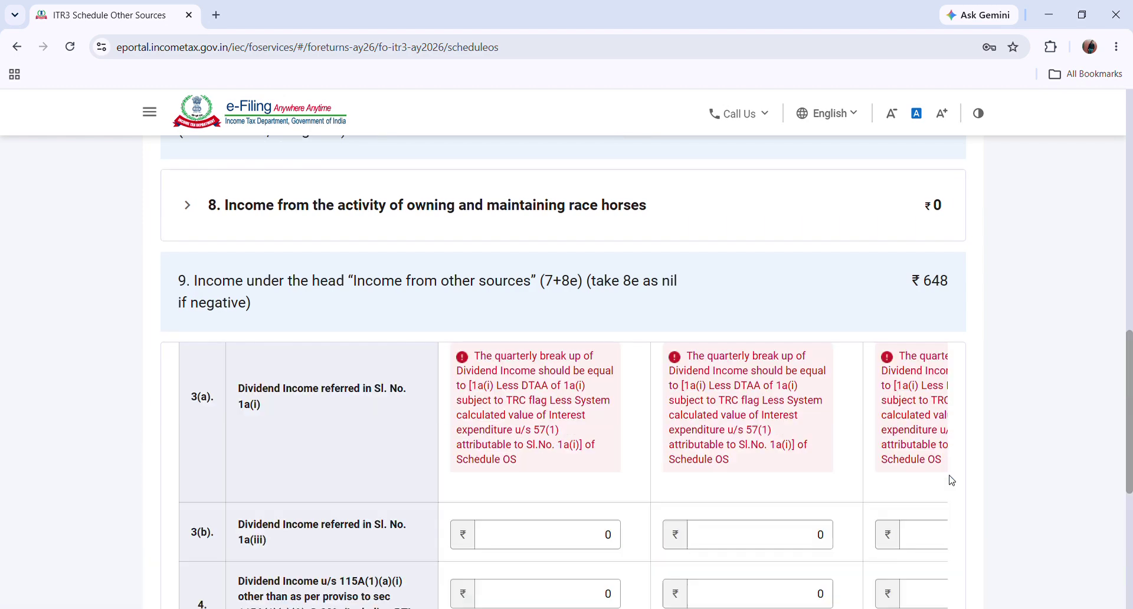
Step: Examine the quarterly dividend breakup in item 10 and the gross dividend amount under item 1
left_click_drag(1130, 302, 1130, 361)
left_click(569, 410)
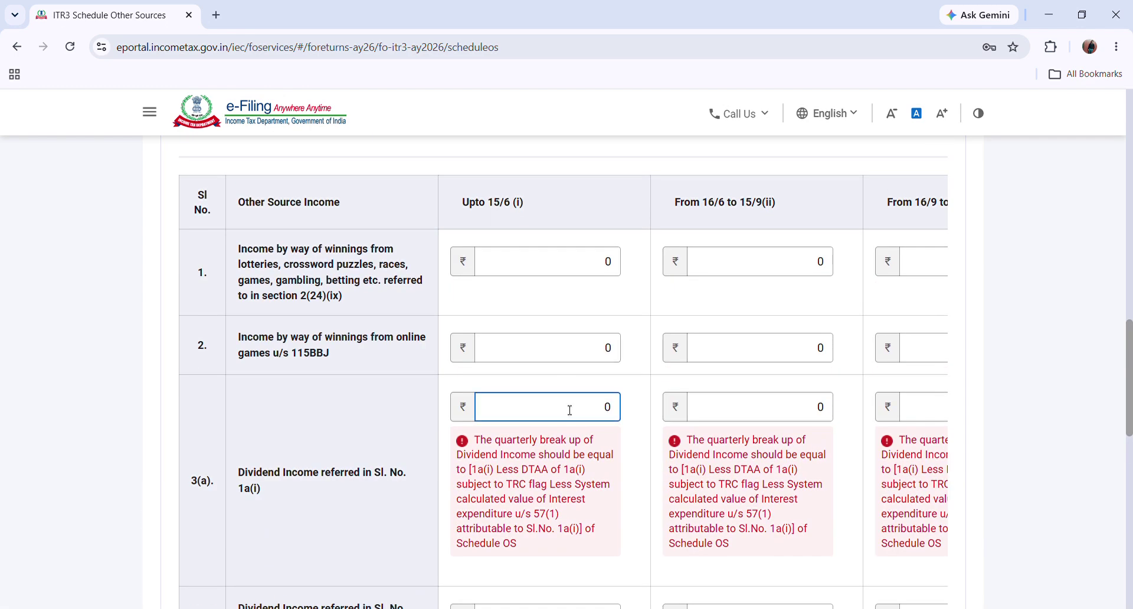
left_click_drag(1130, 419, 1130, 563)
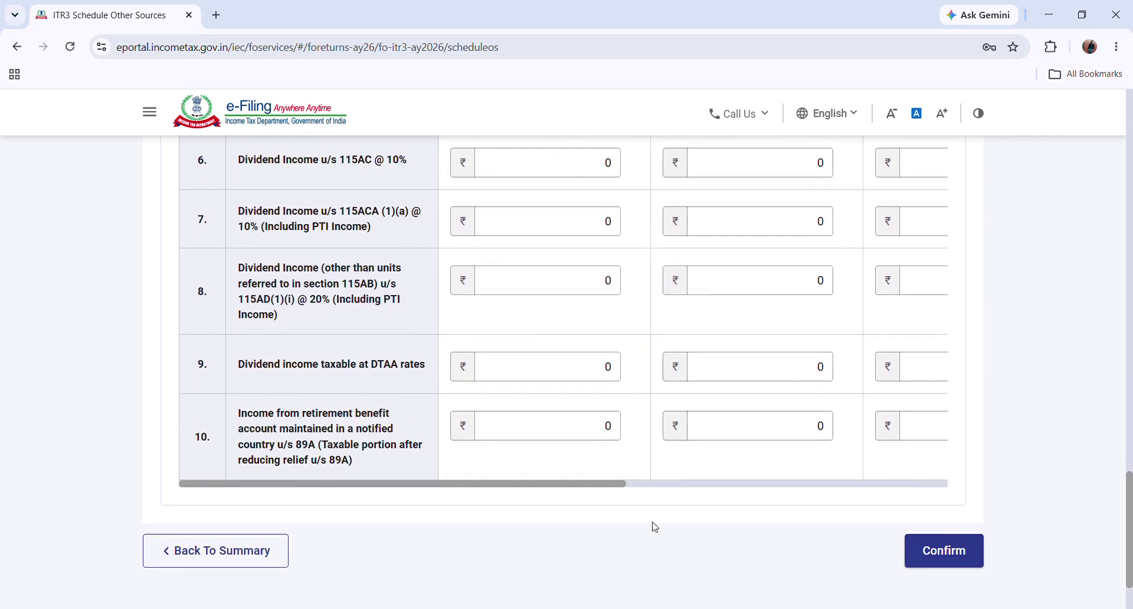
left_click_drag(617, 487, 1005, 490)
left_click_drag(1130, 499, 1129, 324)
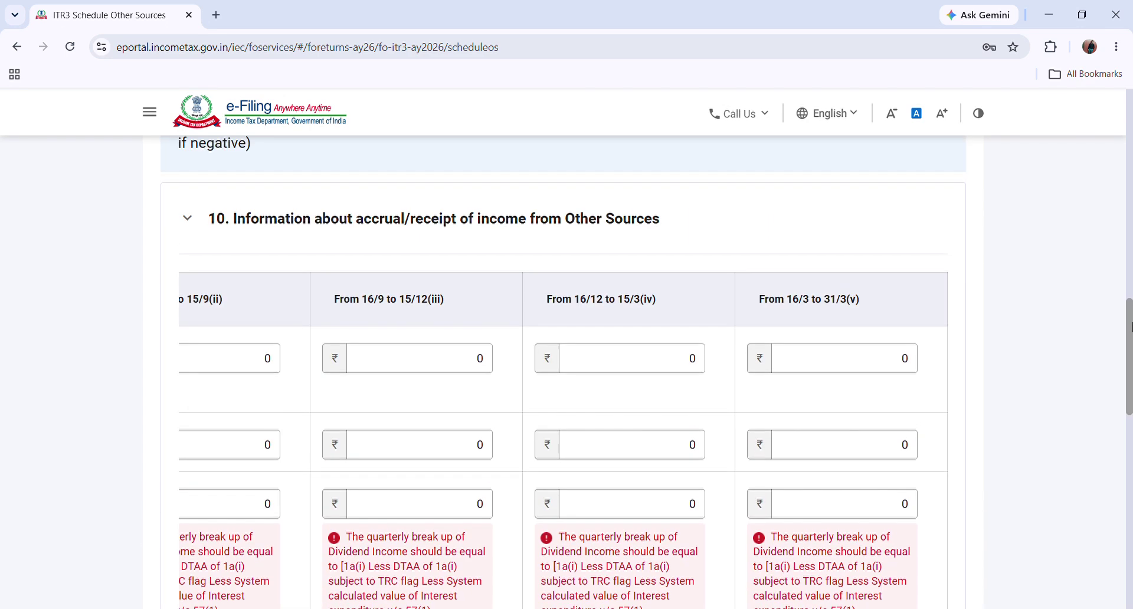
left_click_drag(1130, 361, 1129, 163)
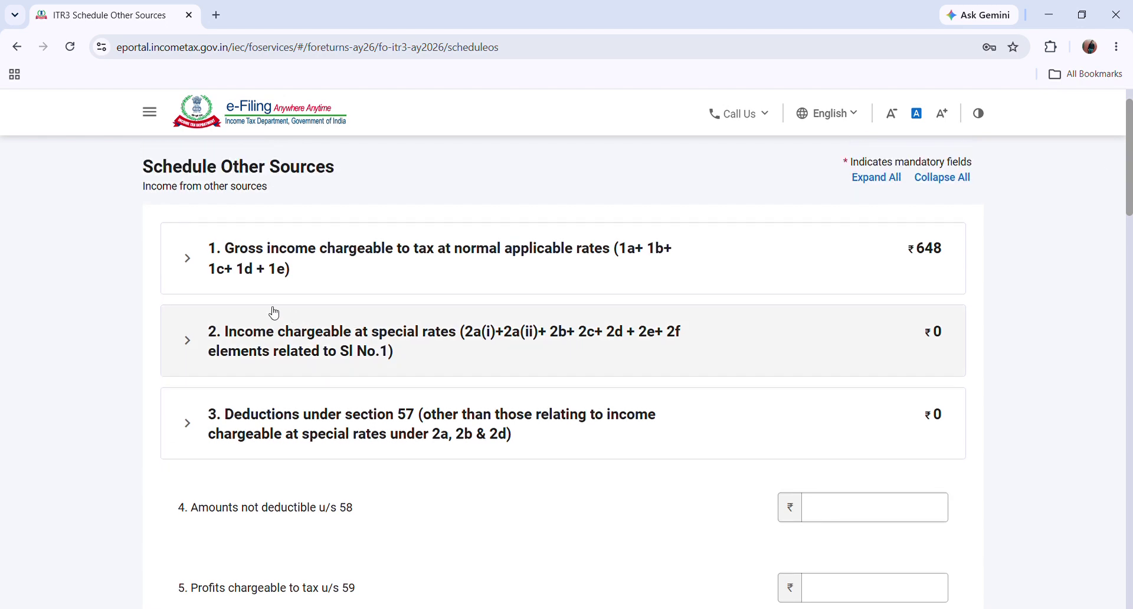
left_click(201, 262)
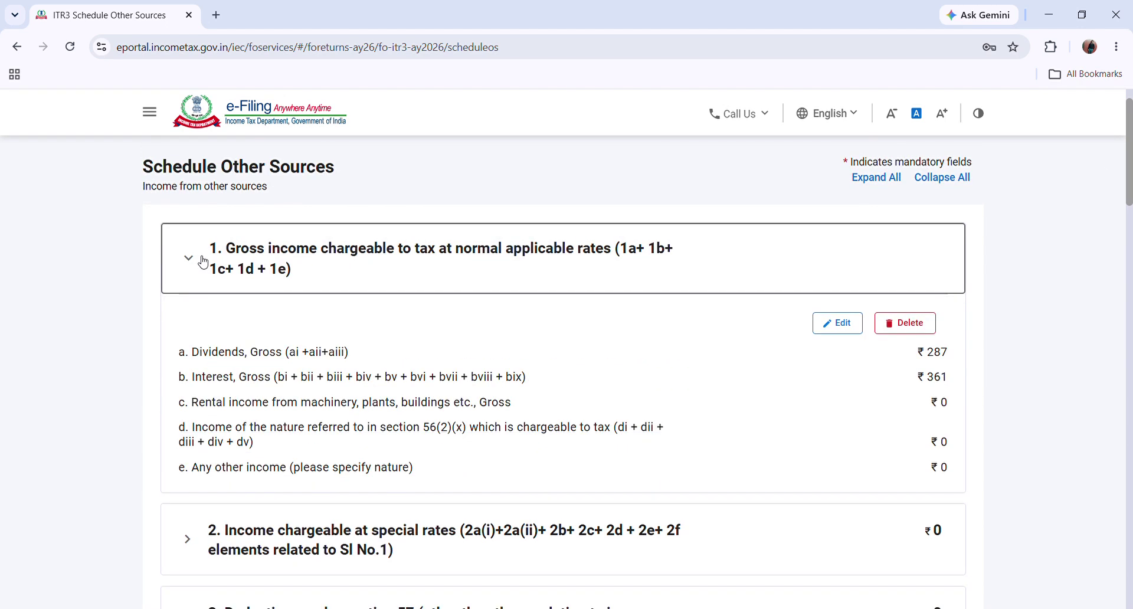
left_click(203, 262)
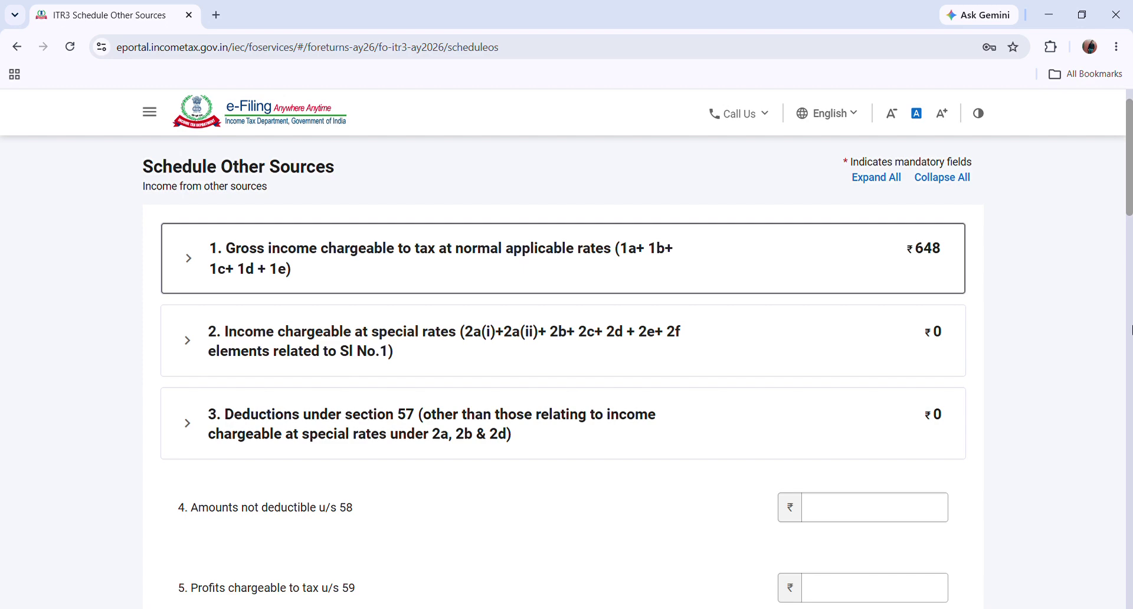
Step: In row 3(a) of item 10, enter dividend income of 287 for 16/12 to 15/3 and zero for the 16/6–15/9, 16/9–15/12 and 16/3–31/3 periods
left_click_drag(1130, 156, 1130, 411)
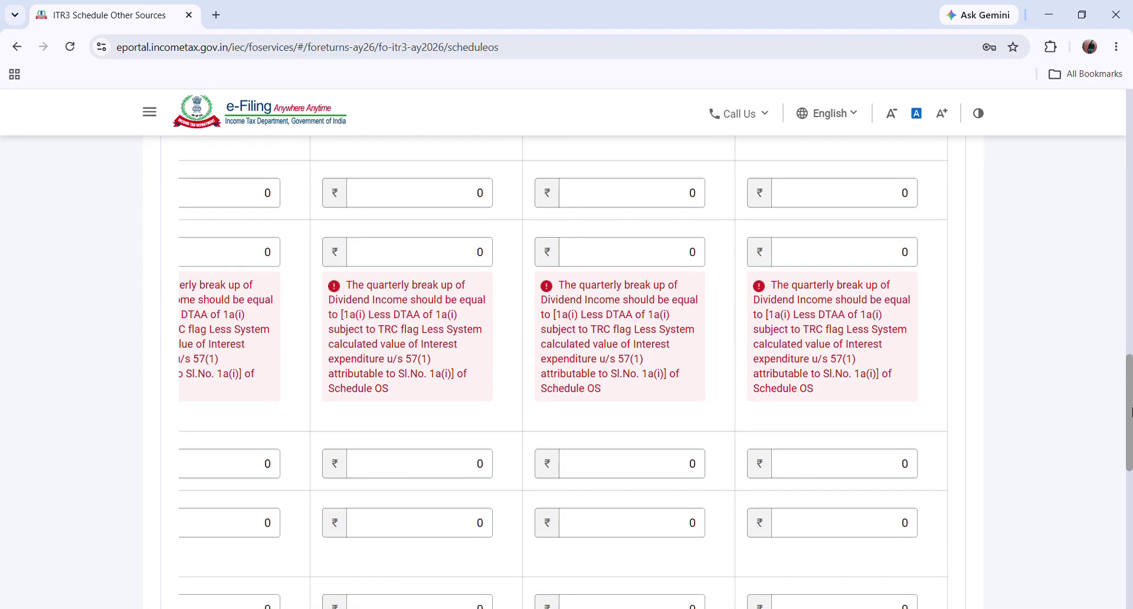
left_click(640, 259)
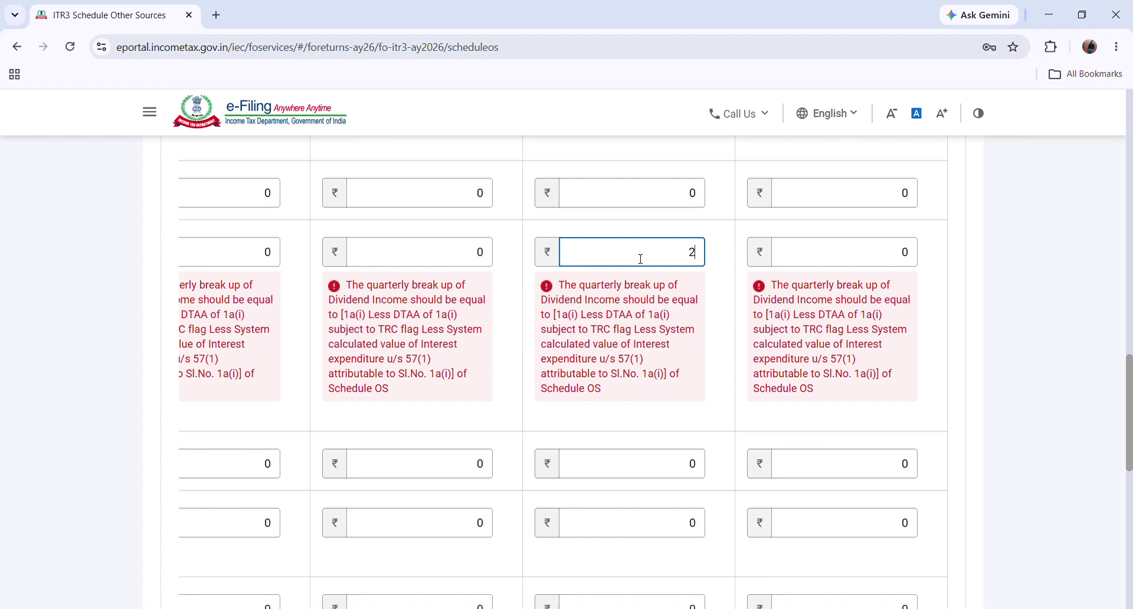
left_click(826, 258)
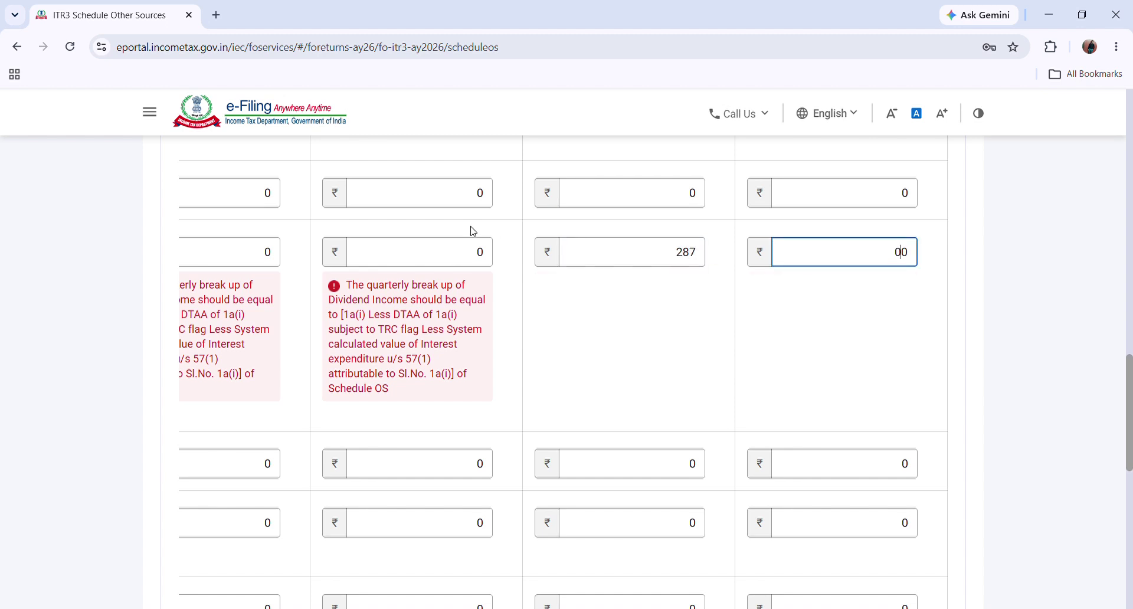
left_click(215, 265)
type("0")
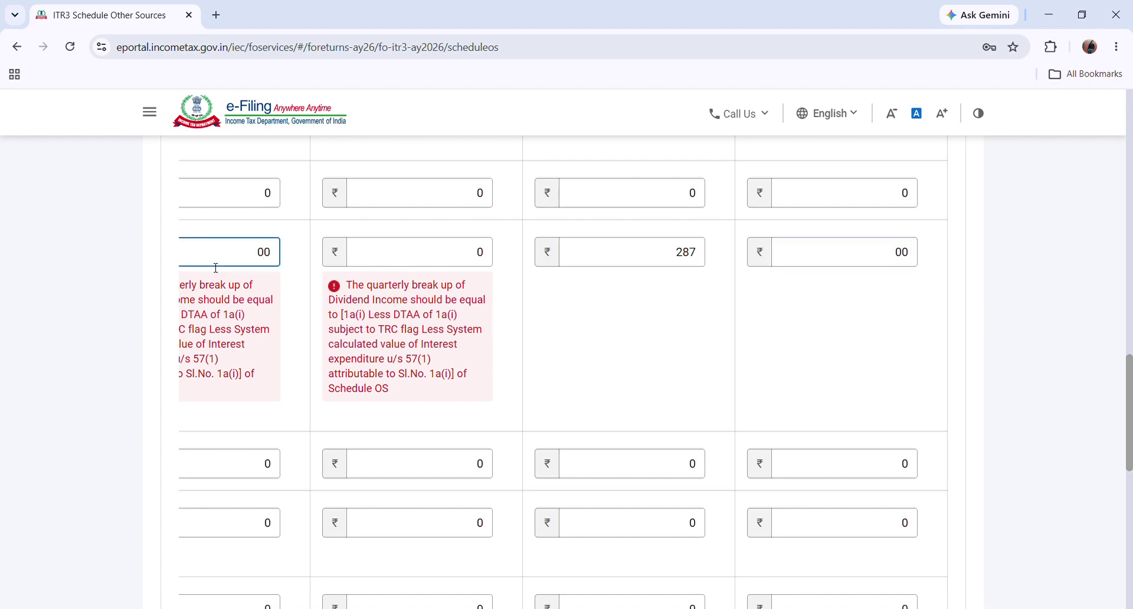
key("Tab")
key("Tab")
left_click(477, 253)
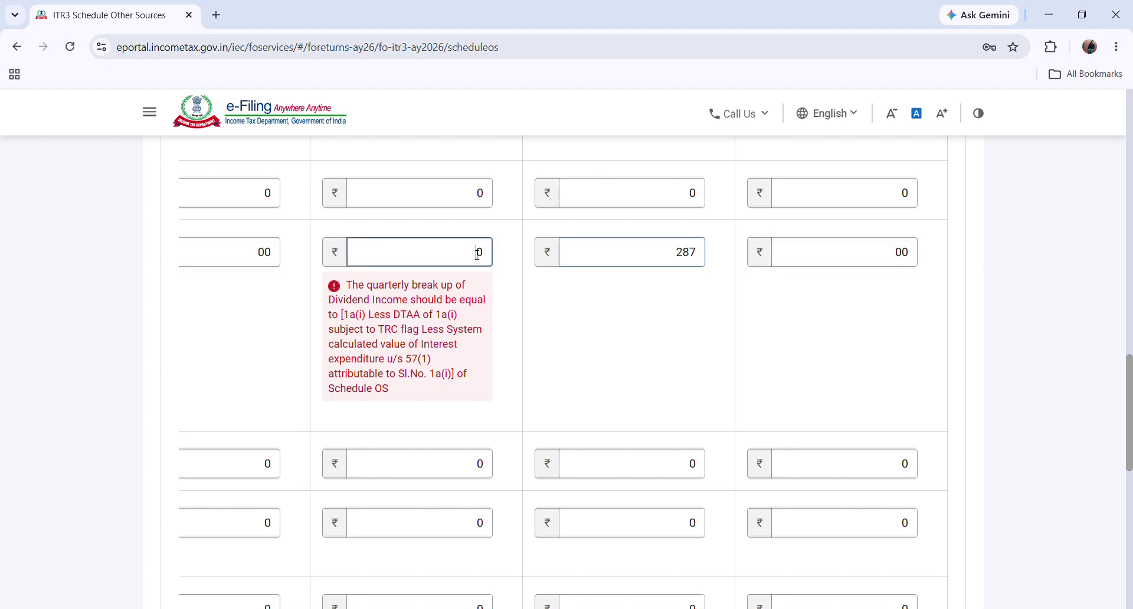
type("0")
key("Tab")
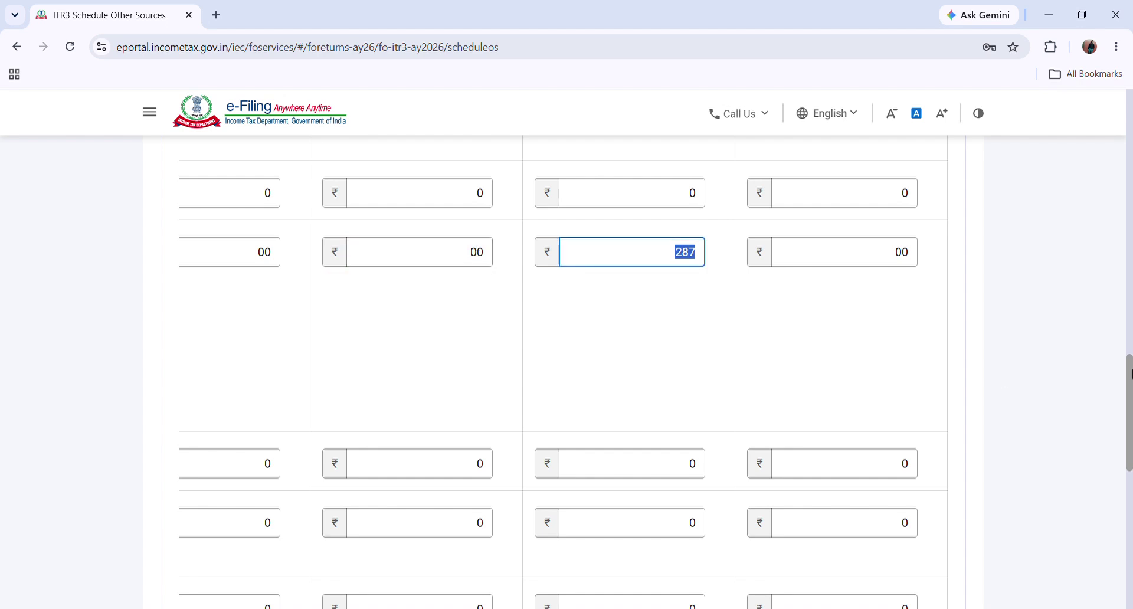
Step: In row 3(a) of item 10, enter zero dividend income for Upto 15/6 and confirm Schedule Other Sources
scroll(610, 480, "down", 8)
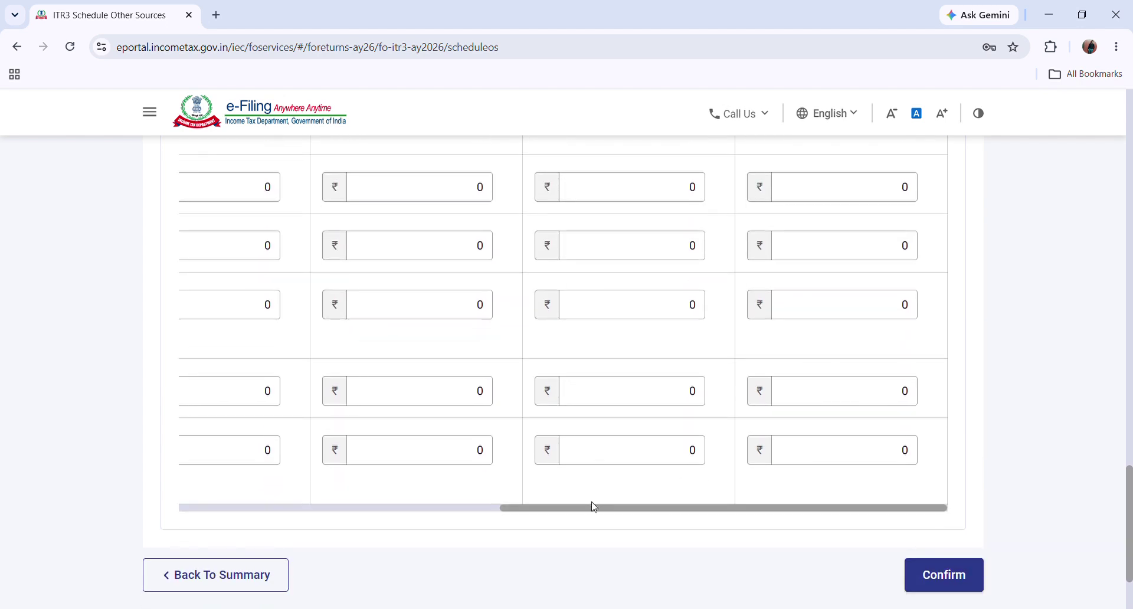
left_click_drag(593, 509, 144, 507)
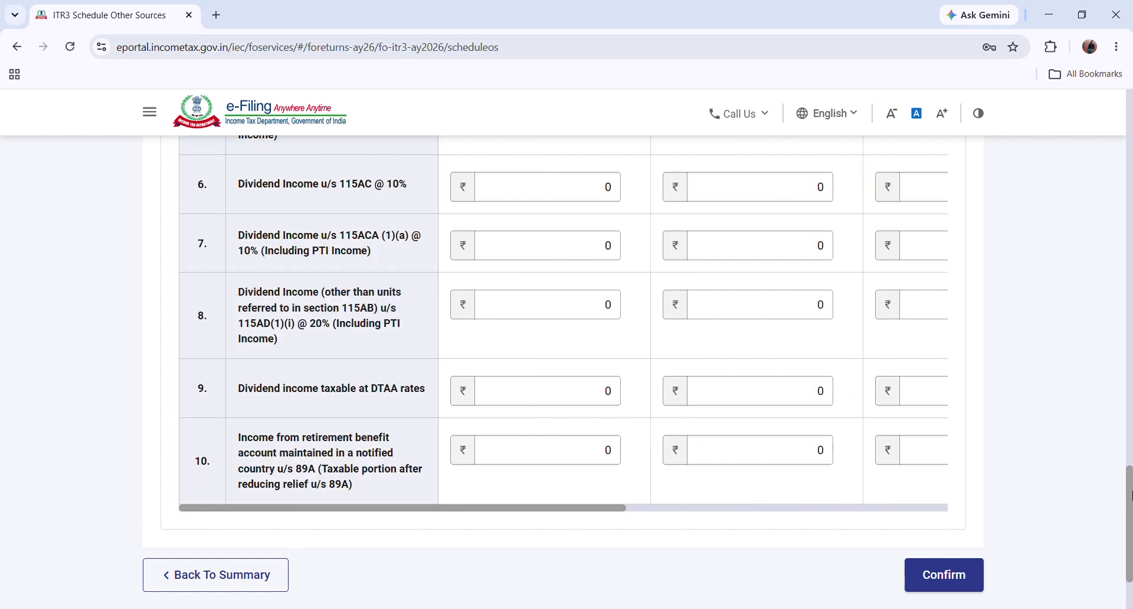
left_click_drag(1130, 494, 1130, 357)
left_click(542, 372)
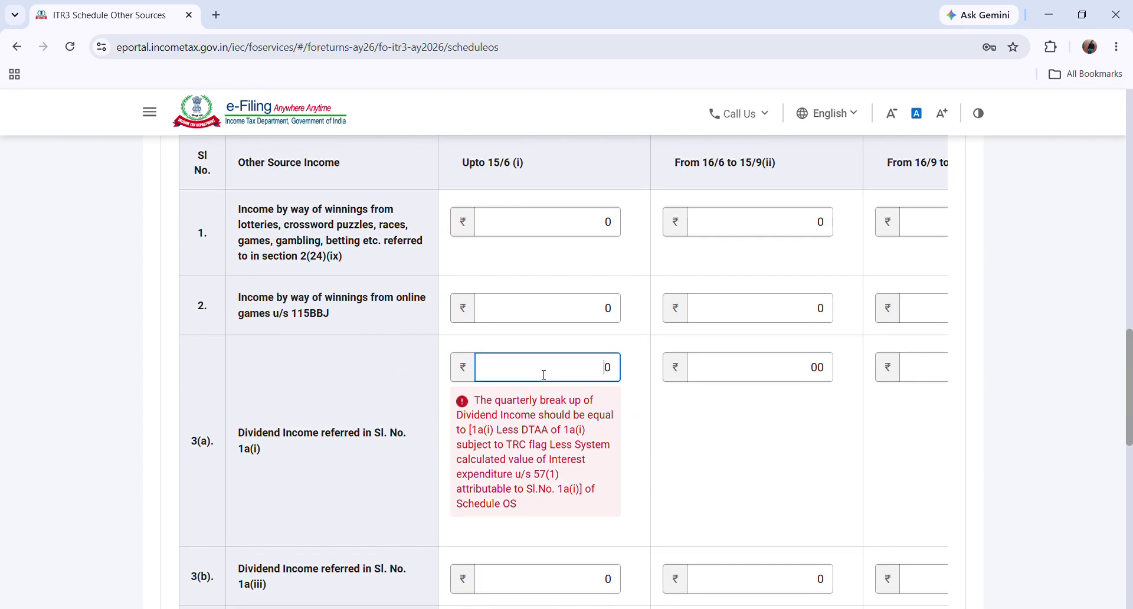
type("0")
key("Tab")
scroll(708, 413, "down", 10)
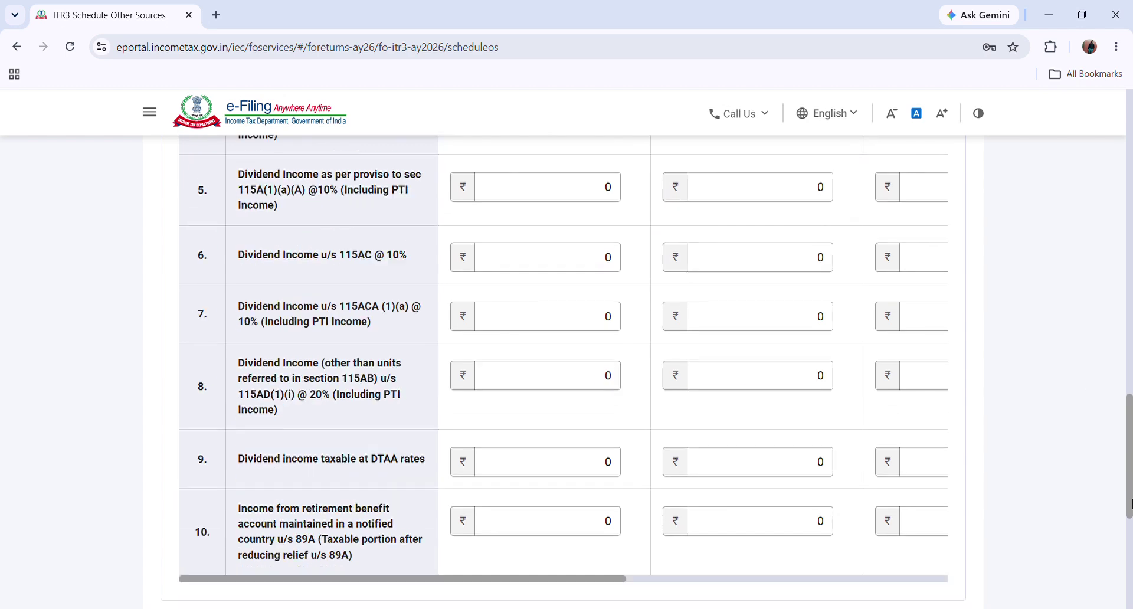
left_click(927, 460)
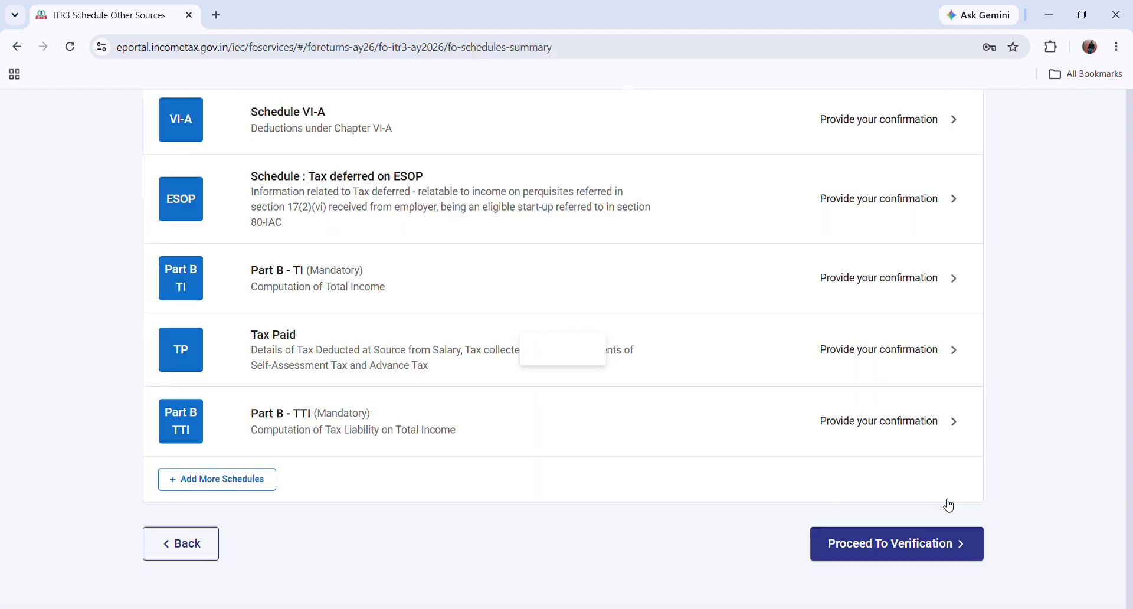
Step: Open Schedule CYLA and confirm it, keeping No for editing the auto-populated set-off details
left_click_drag(1129, 489, 1117, 278)
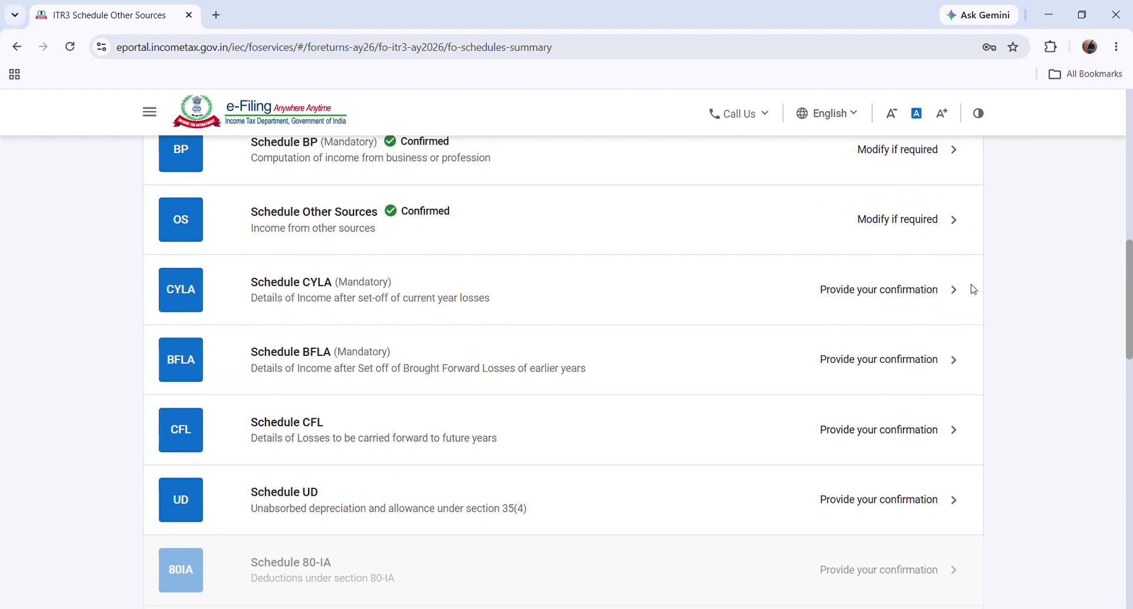
left_click(642, 291)
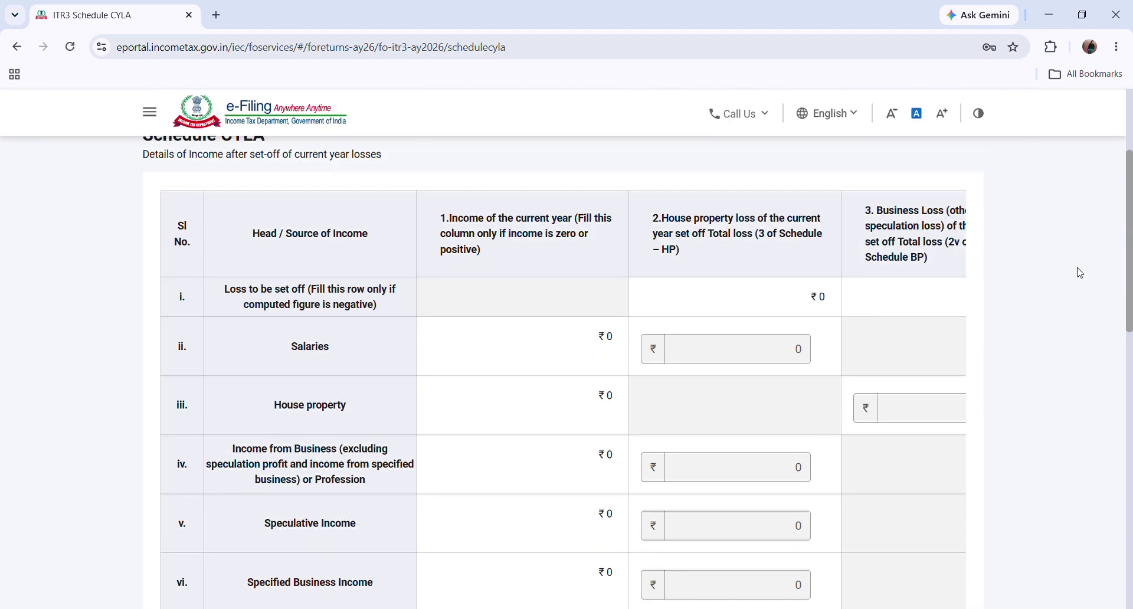
left_click_drag(1130, 255, 1130, 582)
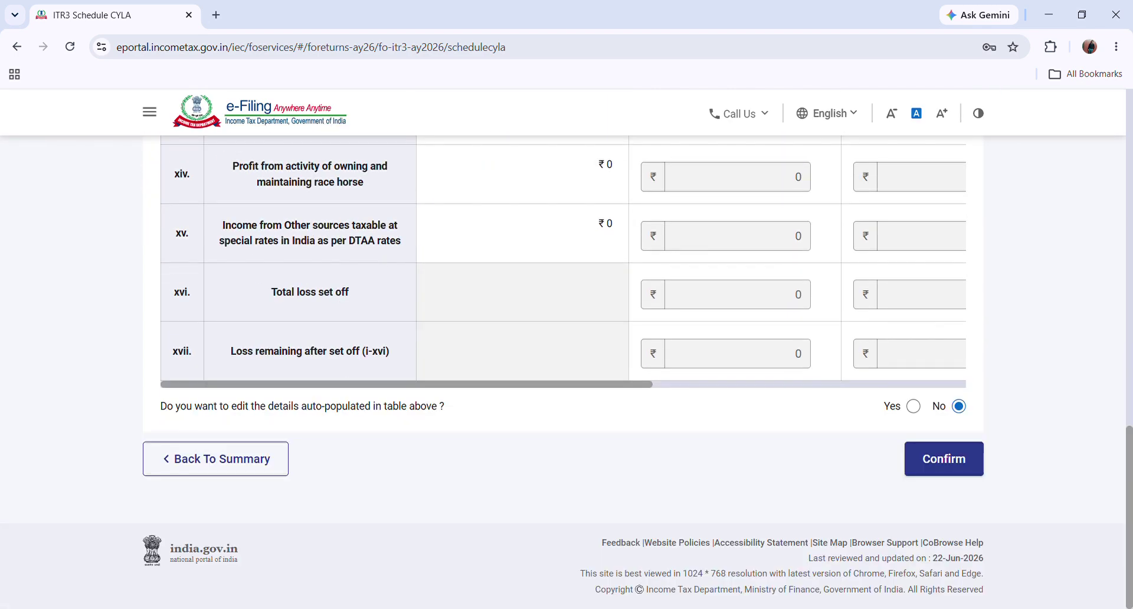
left_click(947, 469)
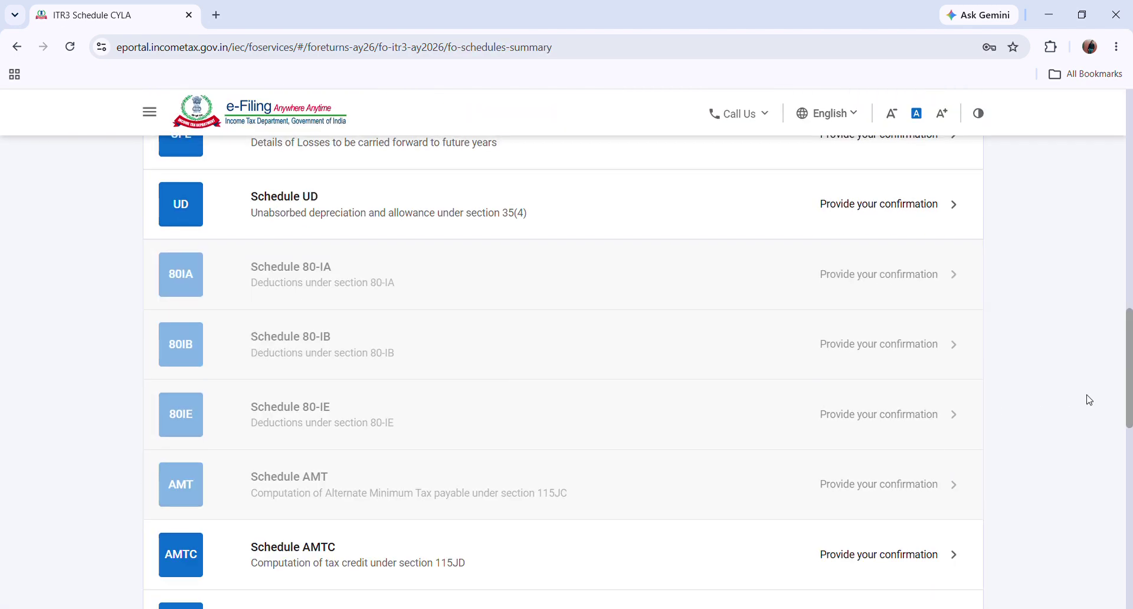
Step: Open Schedule BFLA and confirm it, keeping No for editing the auto-populated brought-forward loss details
left_click_drag(1129, 399, 1129, 354)
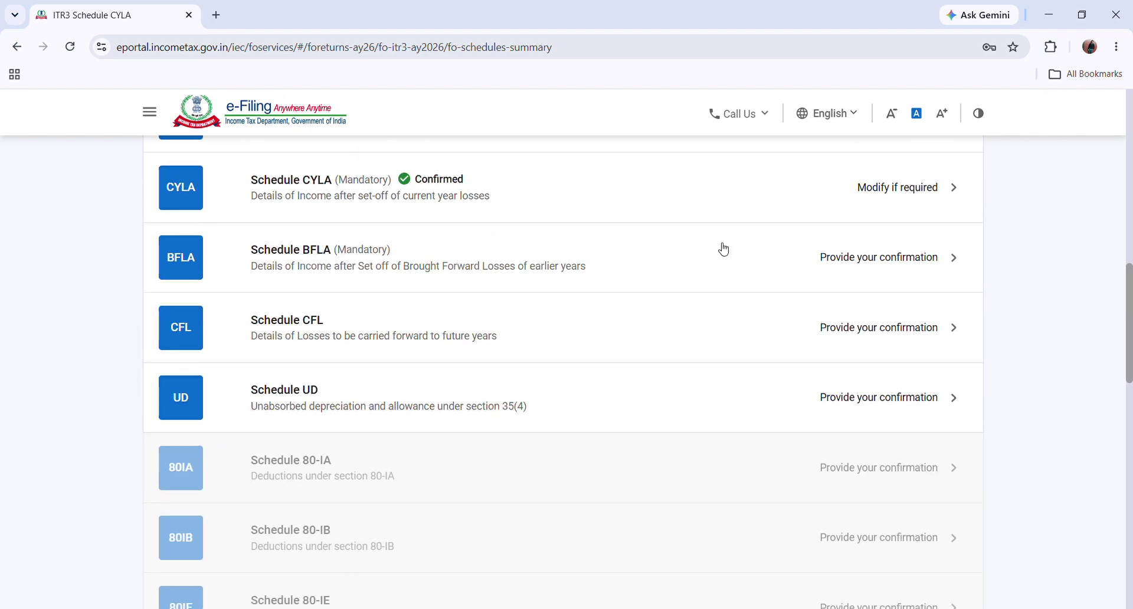
left_click(460, 269)
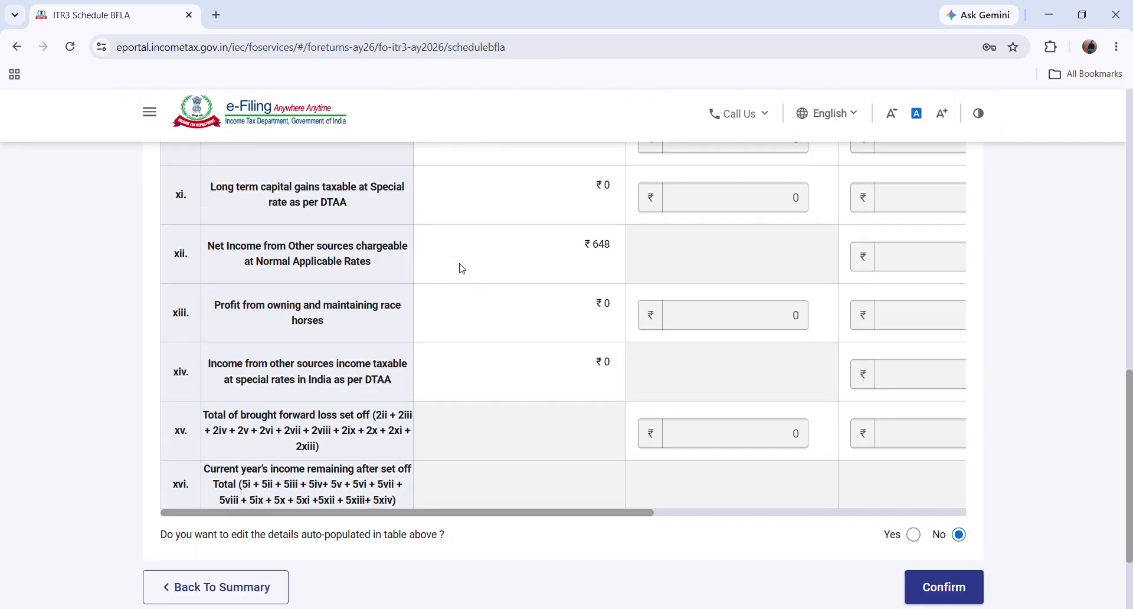
left_click_drag(1130, 227, 1130, 542)
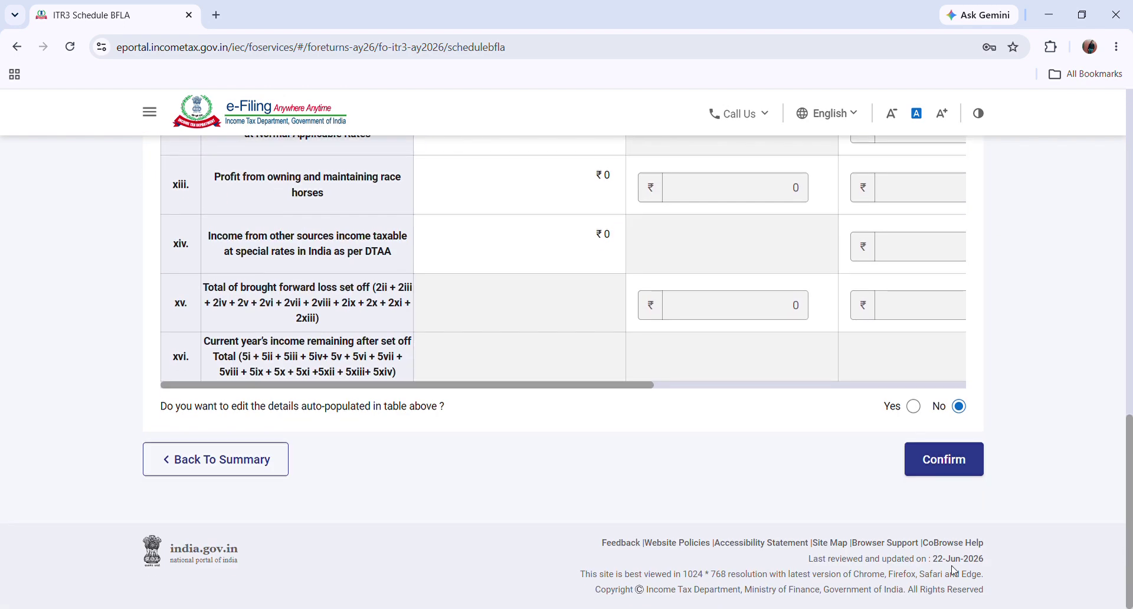
left_click(929, 469)
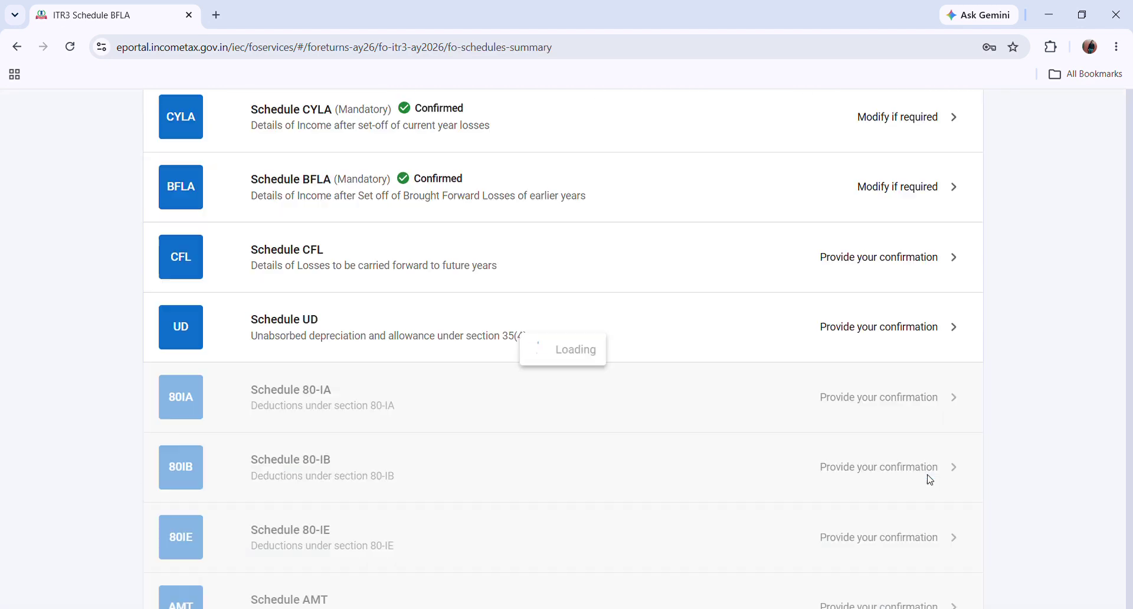
Step: Open Schedule CFL and try to confirm the carried-forward loss details as prefilled
left_click(398, 236)
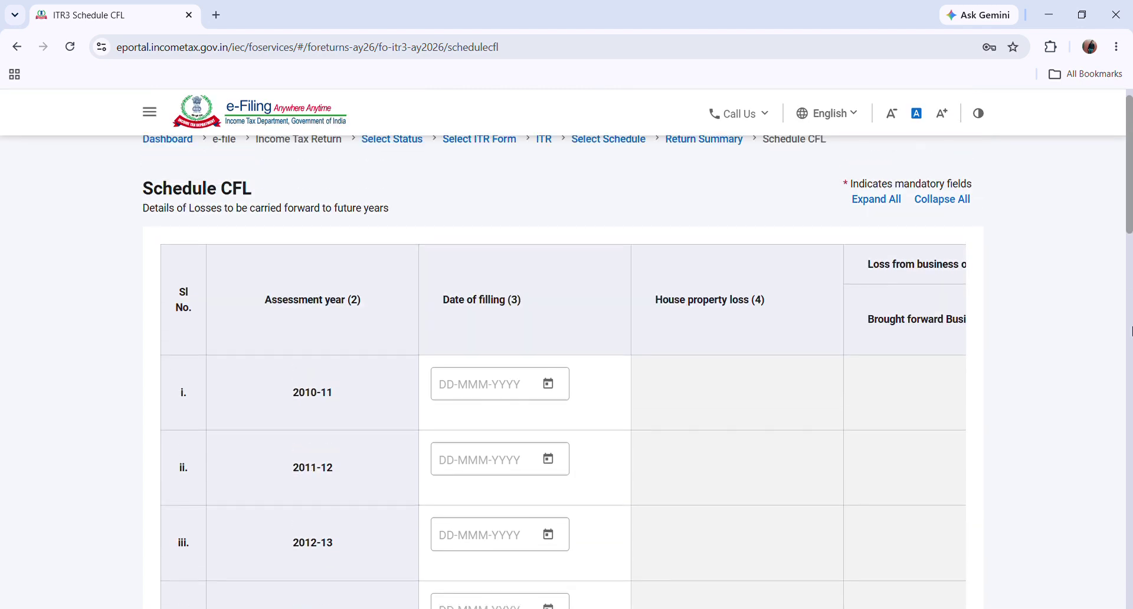
left_click_drag(1129, 202, 1066, 530)
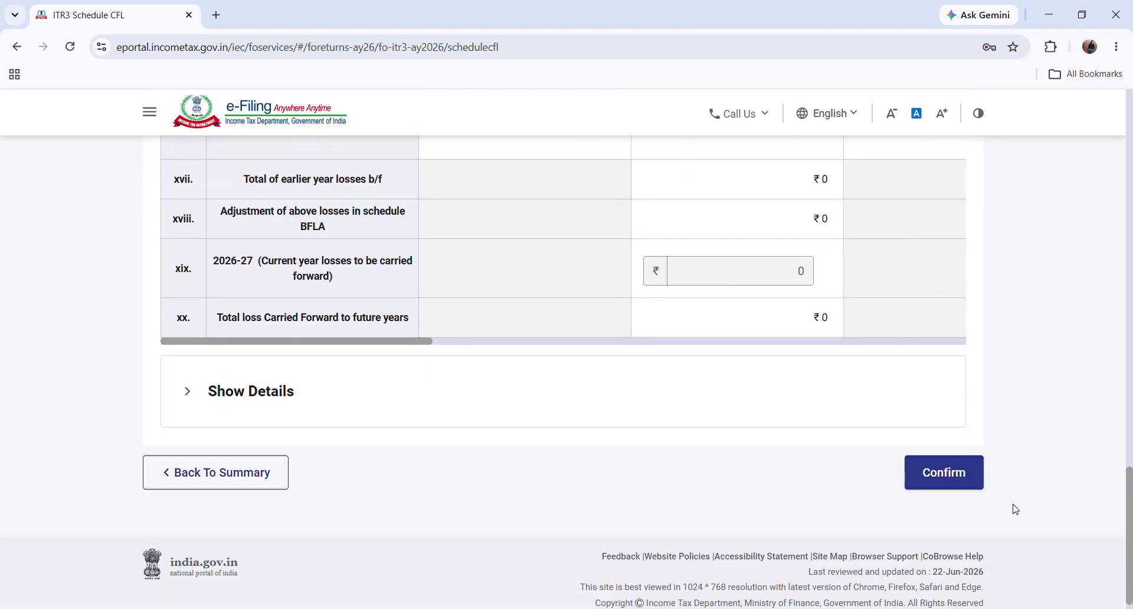
left_click(966, 483)
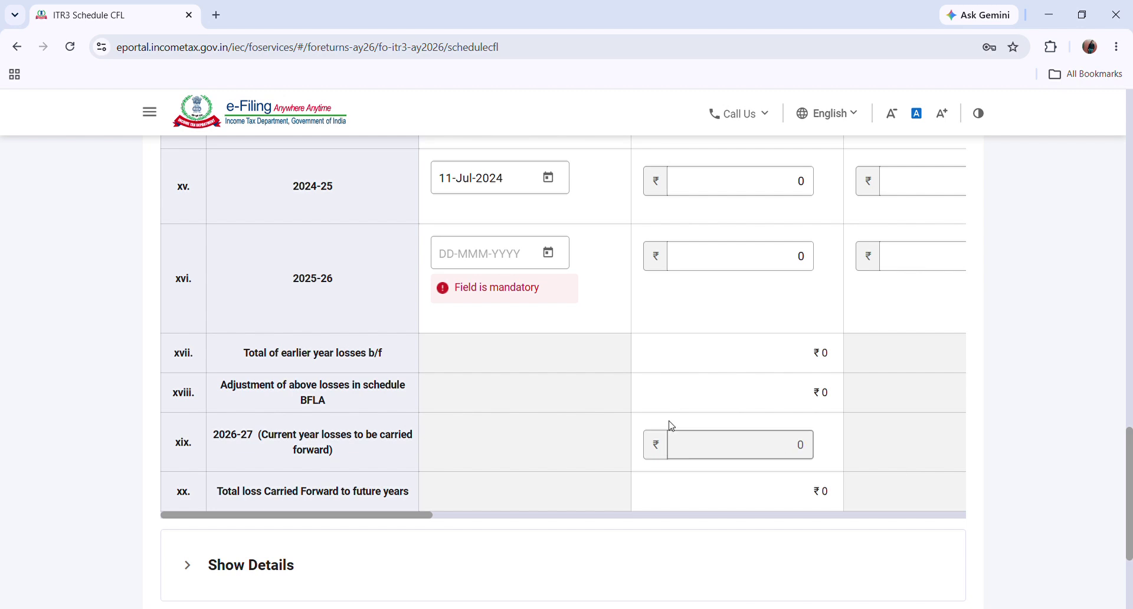
Step: Set the date of filing for assessment year 2025-26 to 22-Jun-2026 and try to confirm Schedule CFL
left_click(556, 252)
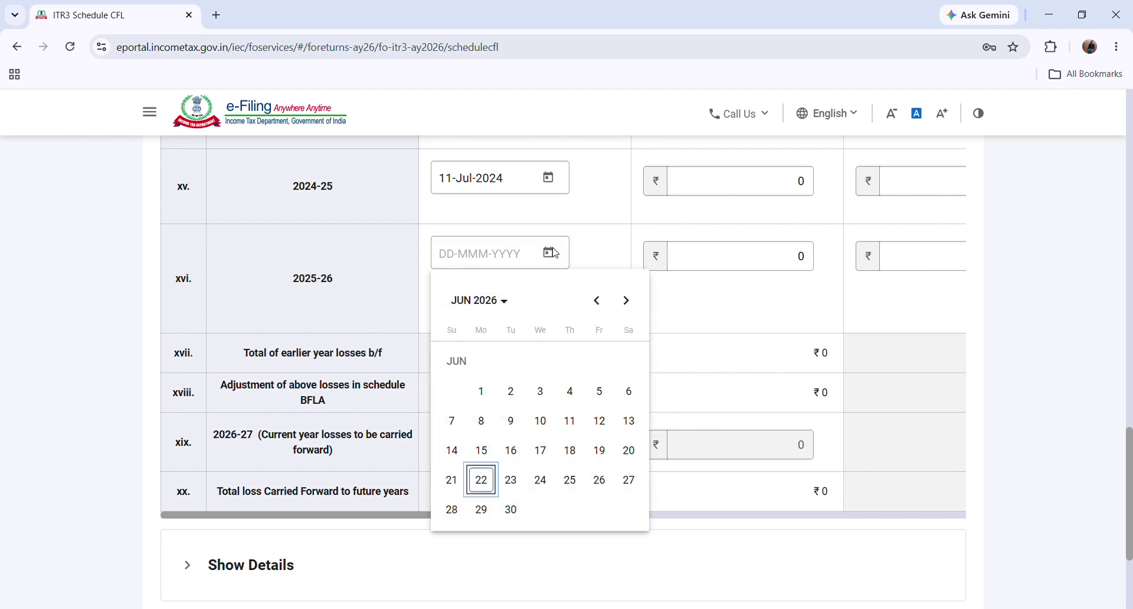
left_click(480, 478)
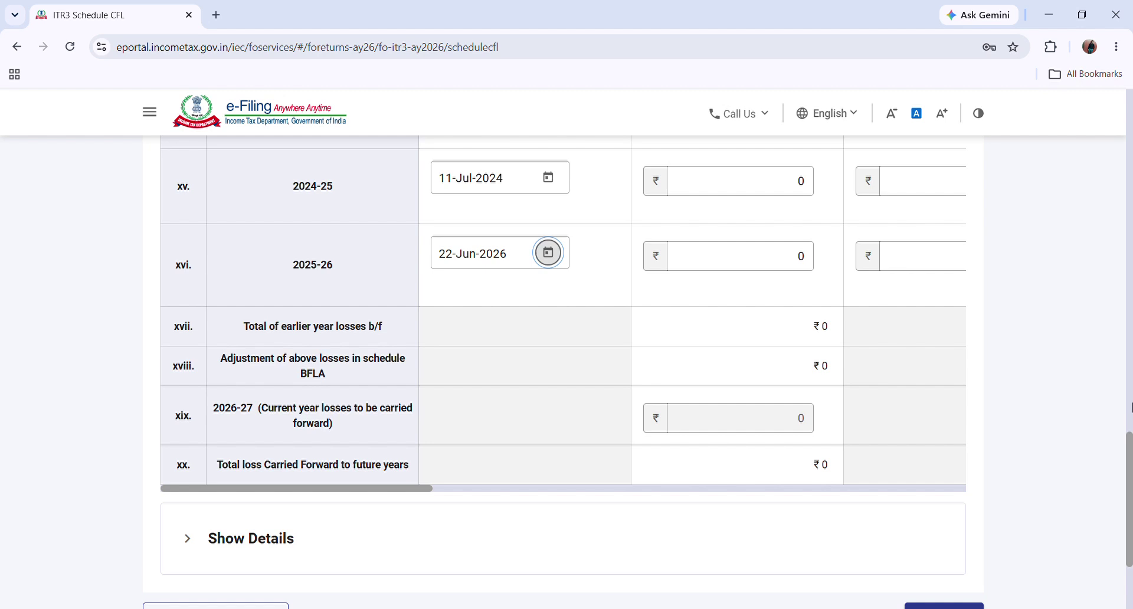
scroll(1129, 481, "down", 3)
left_click(954, 457)
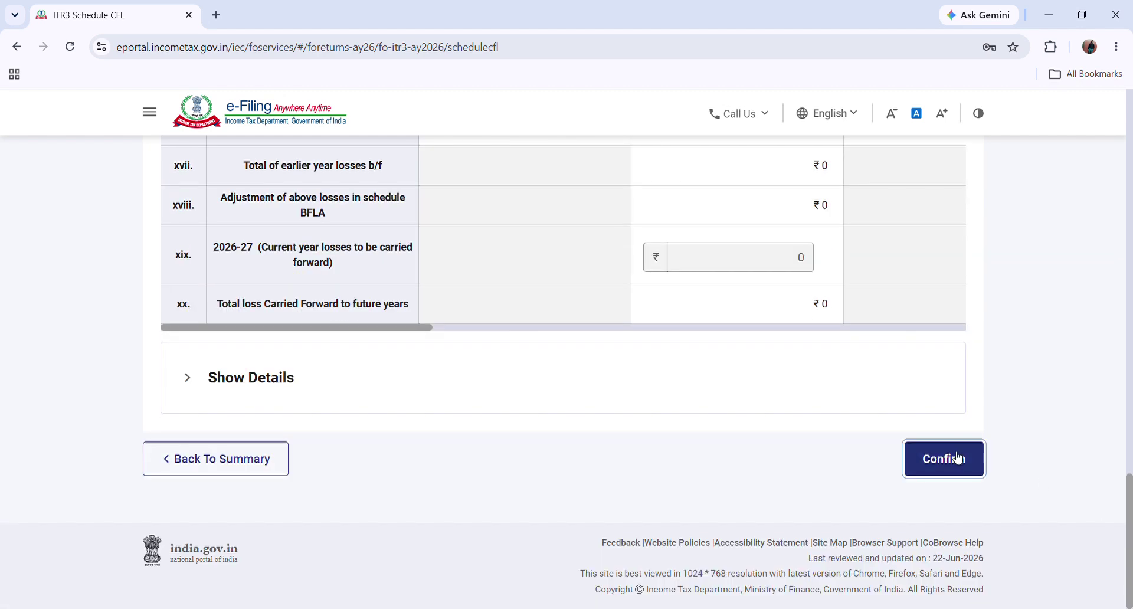
Step: Set the date of filing for assessment year 2023-24 to 22-Jun-2026, check the other years' rows, and confirm Schedule CFL
scroll(954, 456, "up", 3)
left_click_drag(1130, 486, 1129, 440)
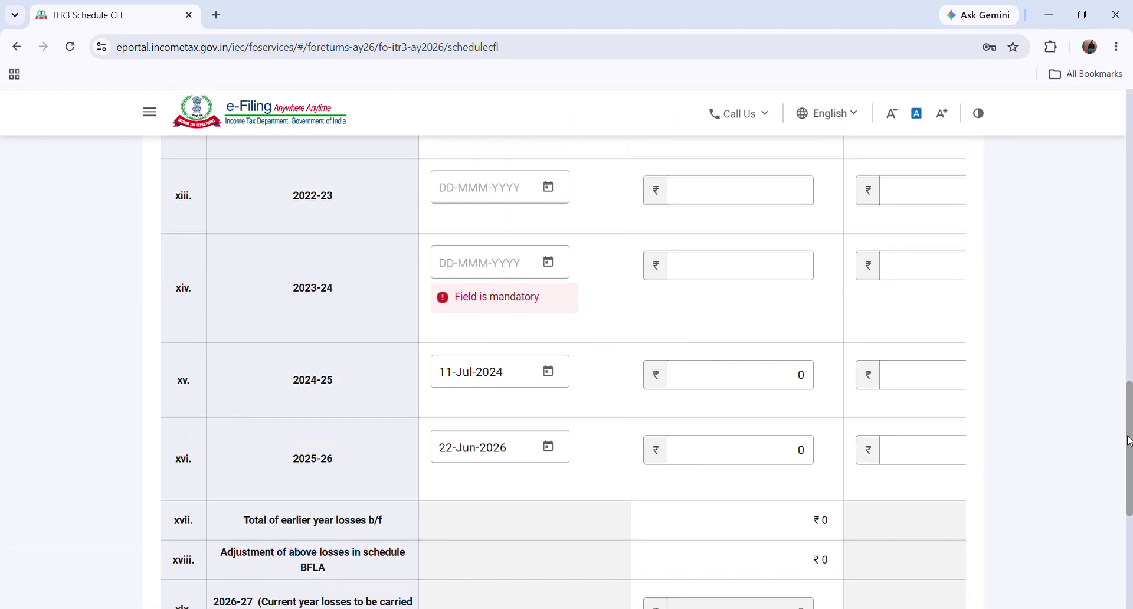
left_click(549, 263)
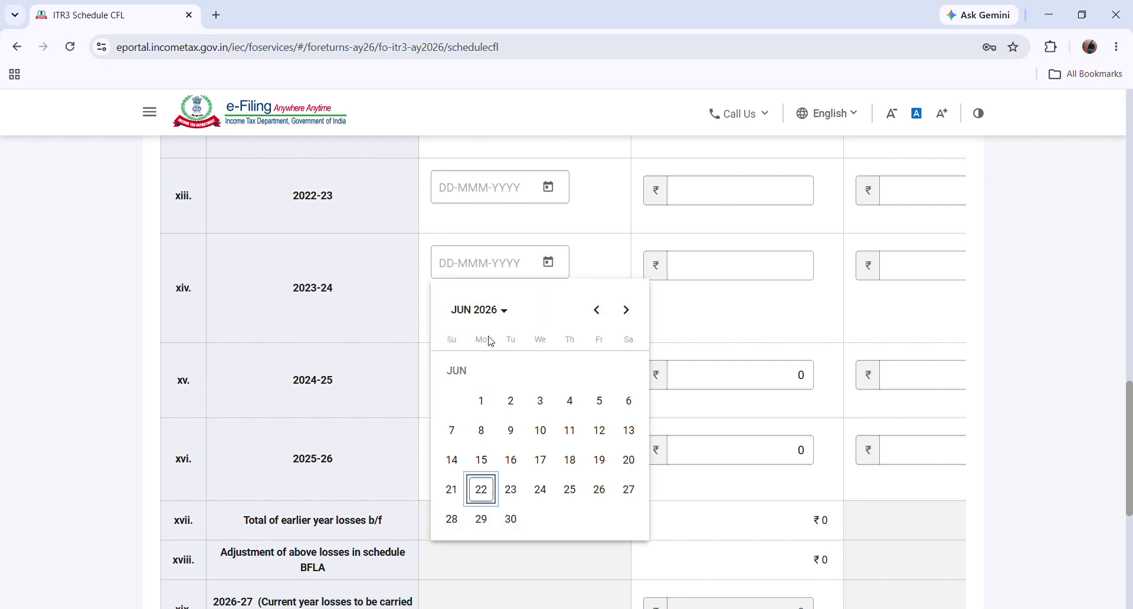
left_click(482, 490)
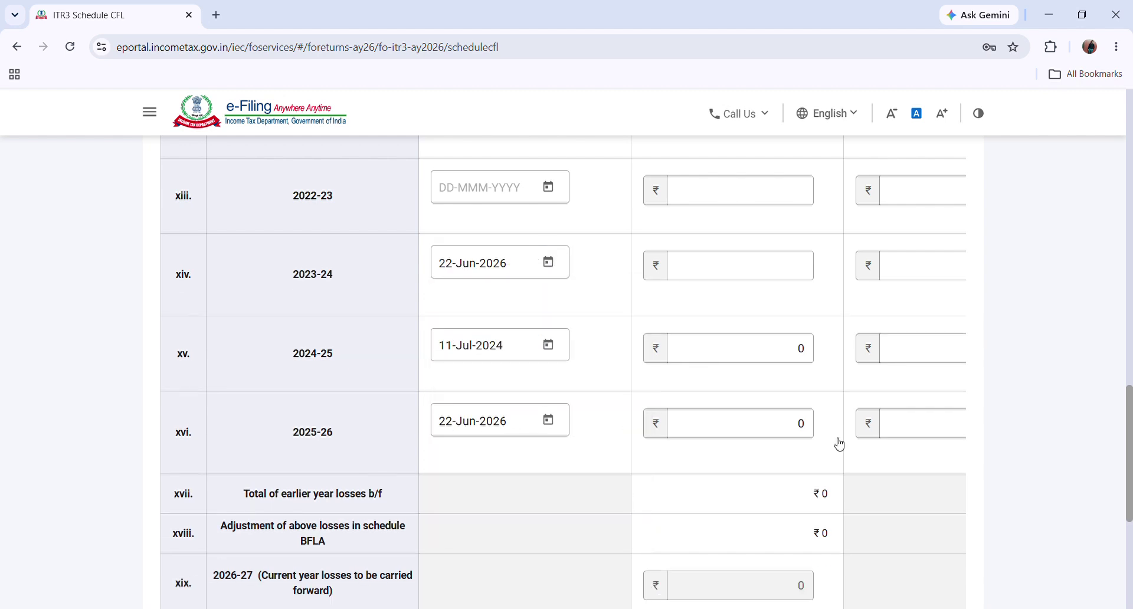
left_click(555, 260)
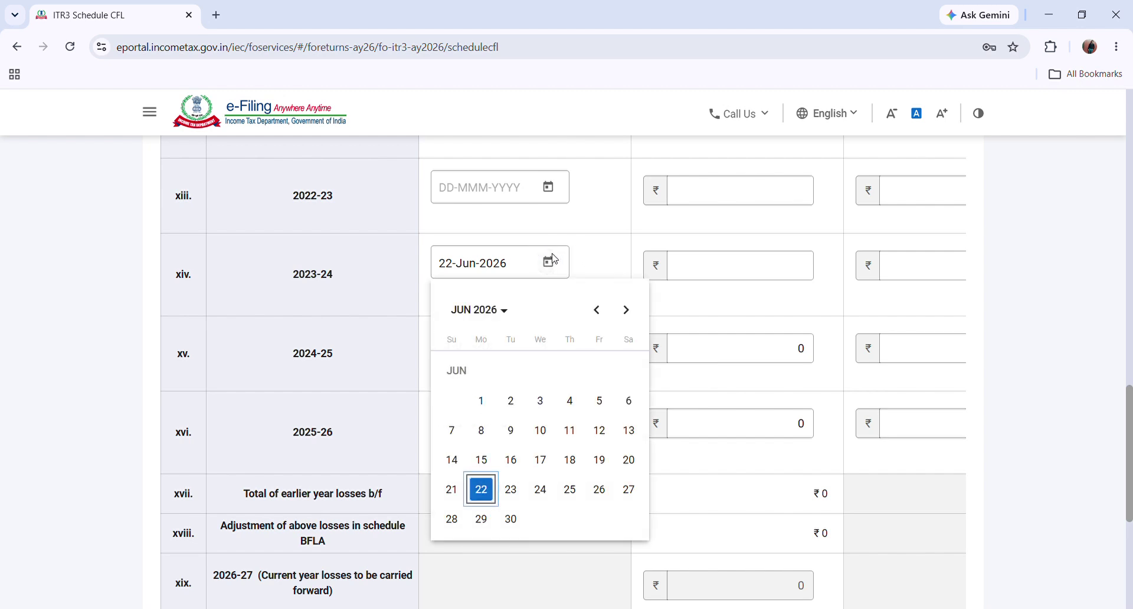
left_click(597, 261)
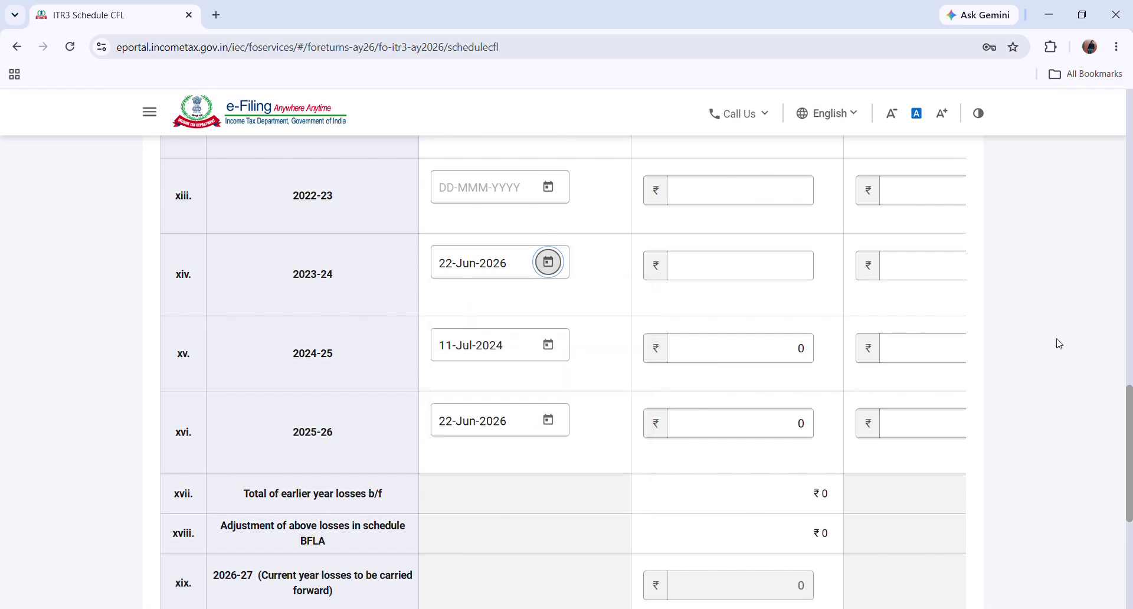
left_click_drag(1130, 424, 1131, 168)
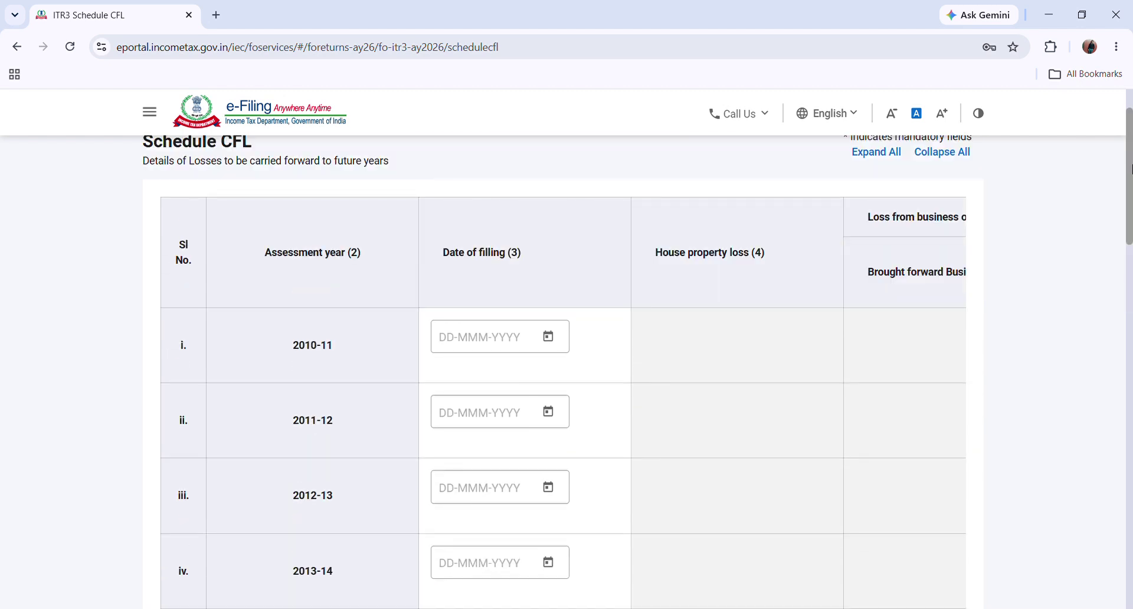
left_click_drag(1131, 215, 1131, 549)
left_click(949, 465)
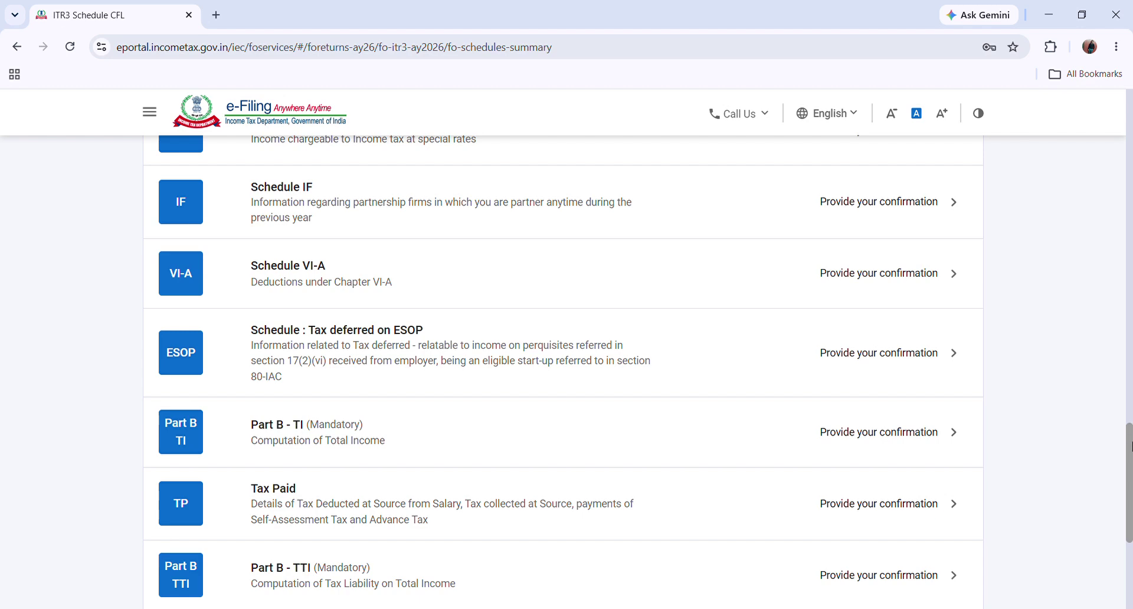
Step: Open Schedule UD for unabsorbed depreciation and confirm it without adding any breakup values
scroll(540, 330, "up", 14)
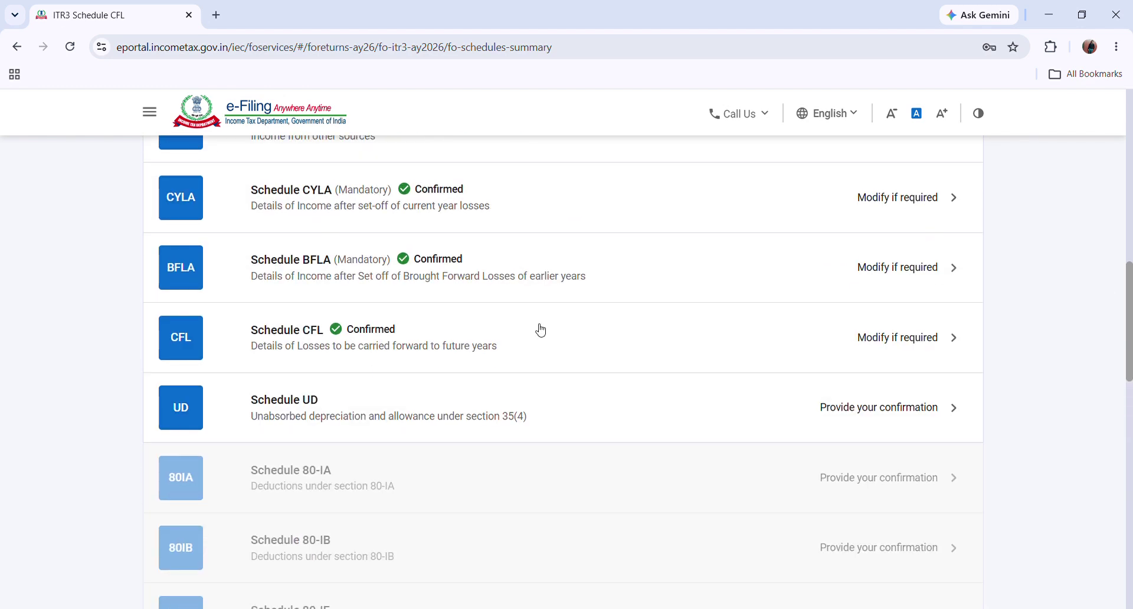
left_click(429, 411)
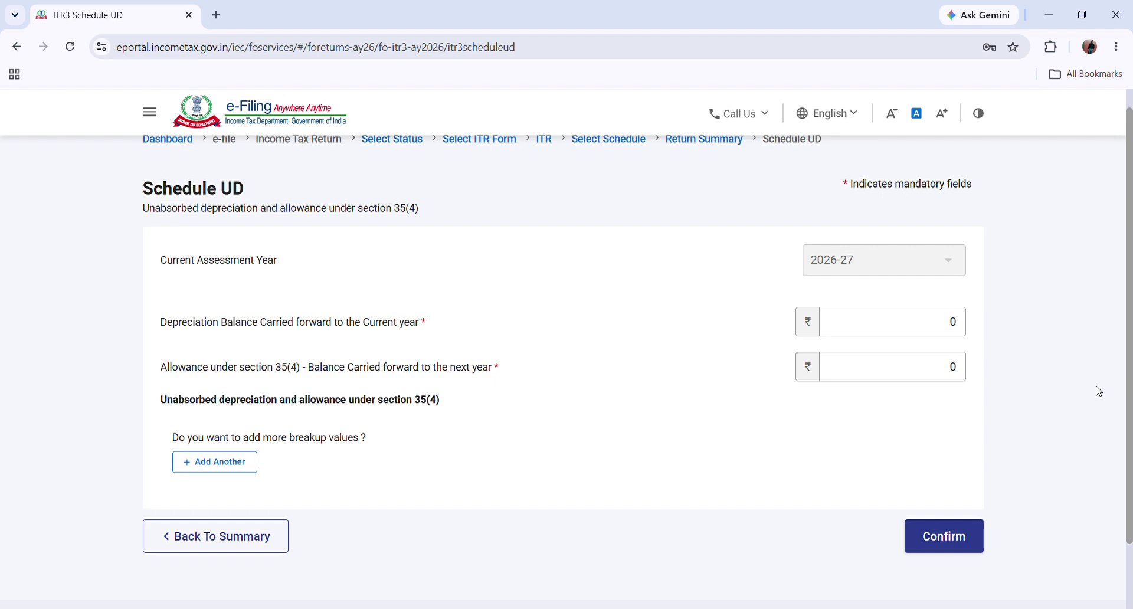
left_click(946, 543)
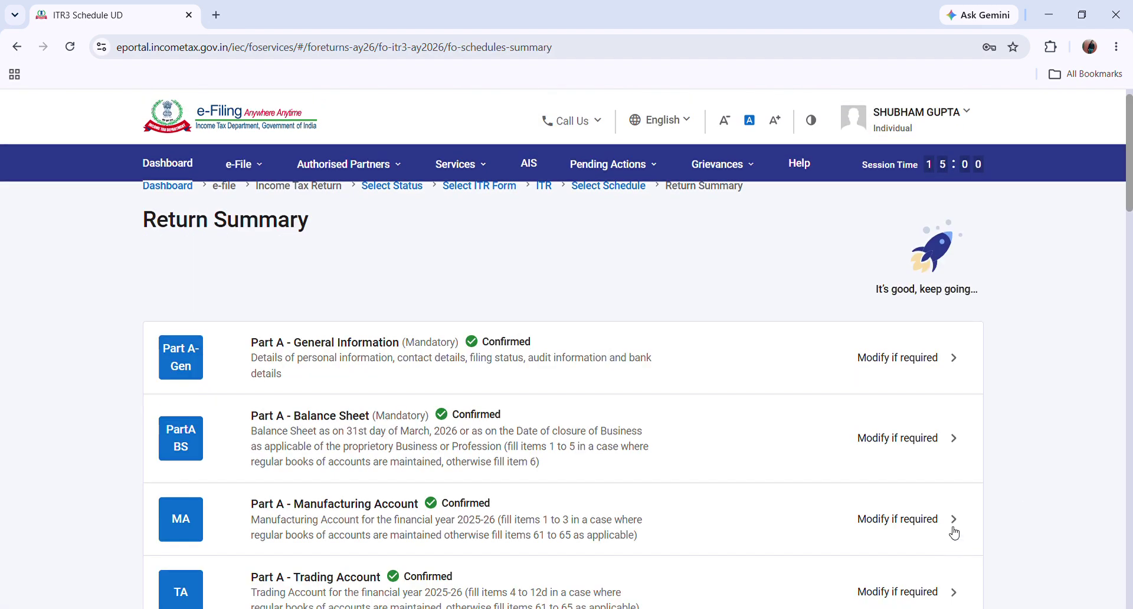
Step: Open Schedule AMTC for the section 115JD tax credit and confirm it with its prefilled amounts
left_click_drag(1128, 184, 1129, 497)
left_click(470, 187)
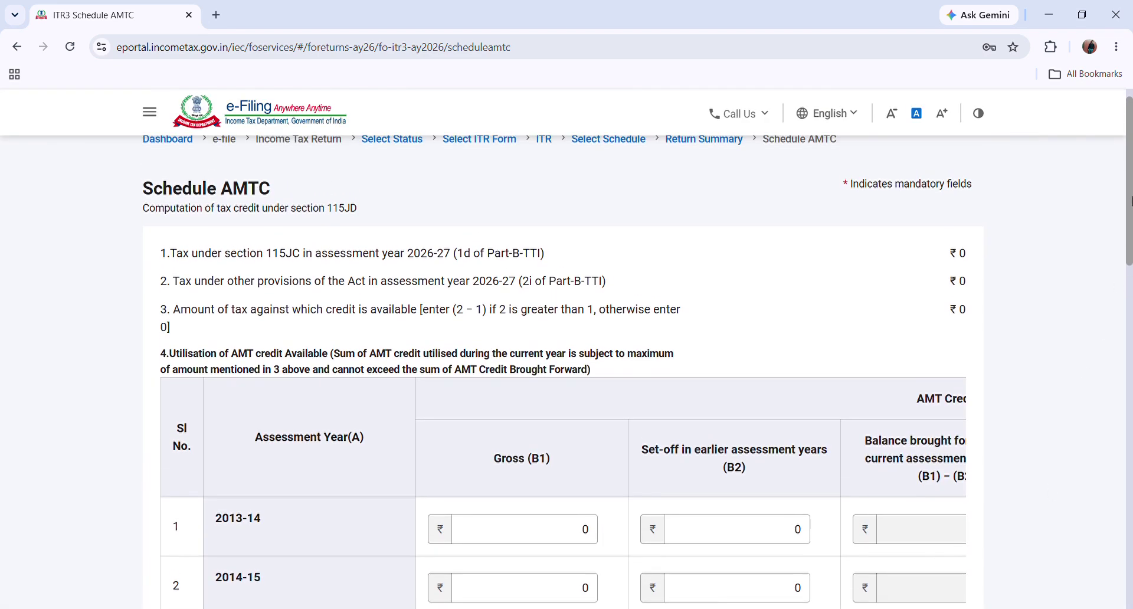
left_click_drag(1129, 200, 924, 561)
left_click(941, 449)
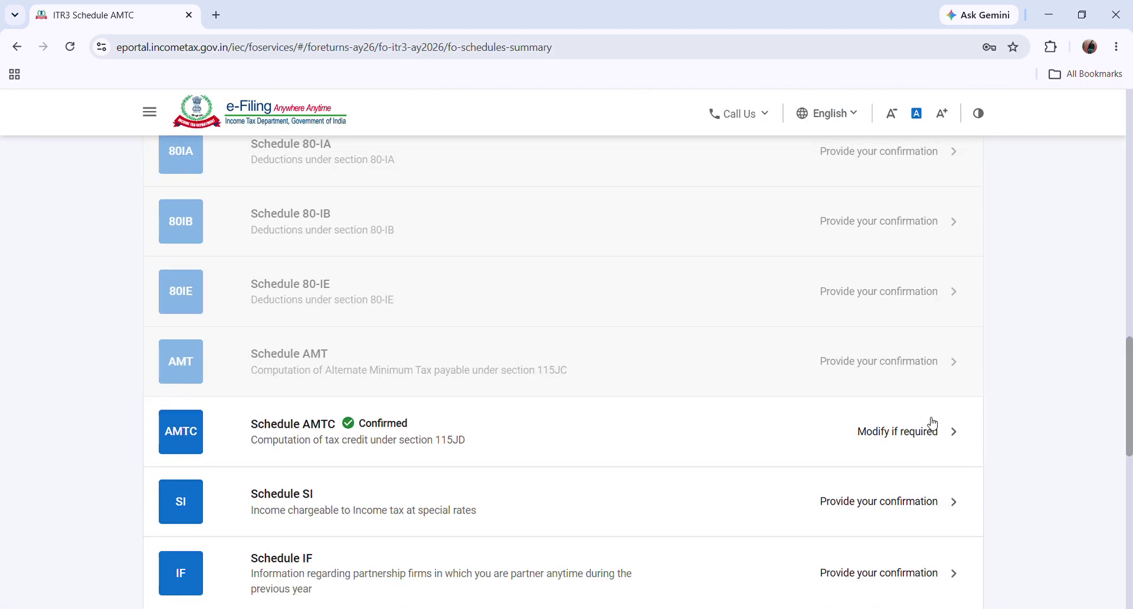
Step: Open Schedule SI for income chargeable at special rates and confirm it with its prefilled amounts
left_click_drag(1129, 423, 1129, 494)
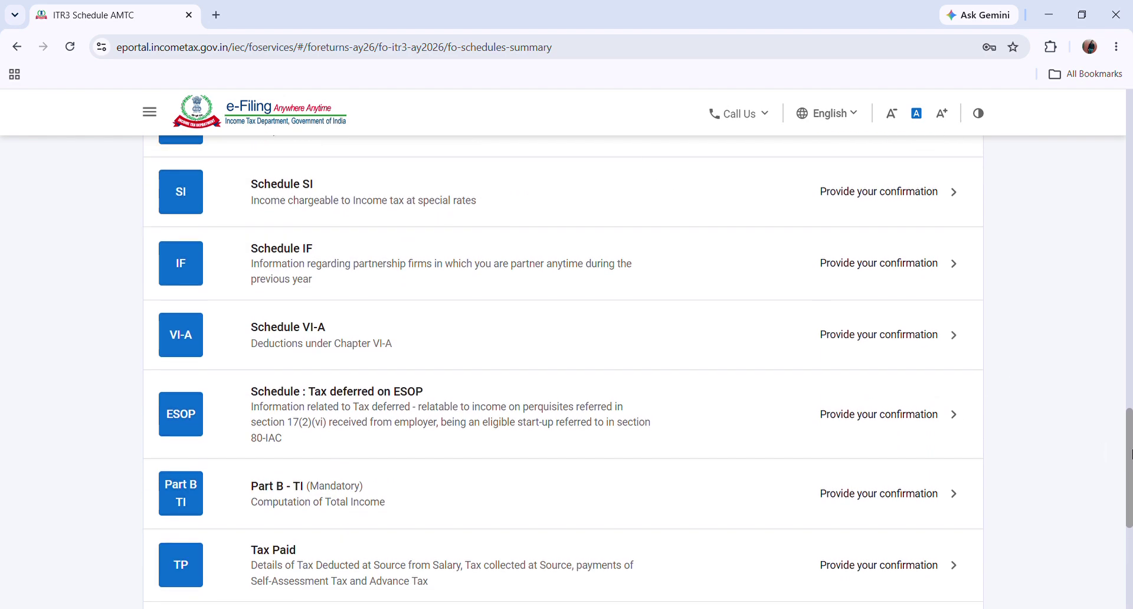
left_click_drag(1129, 455, 1129, 417)
left_click(400, 366)
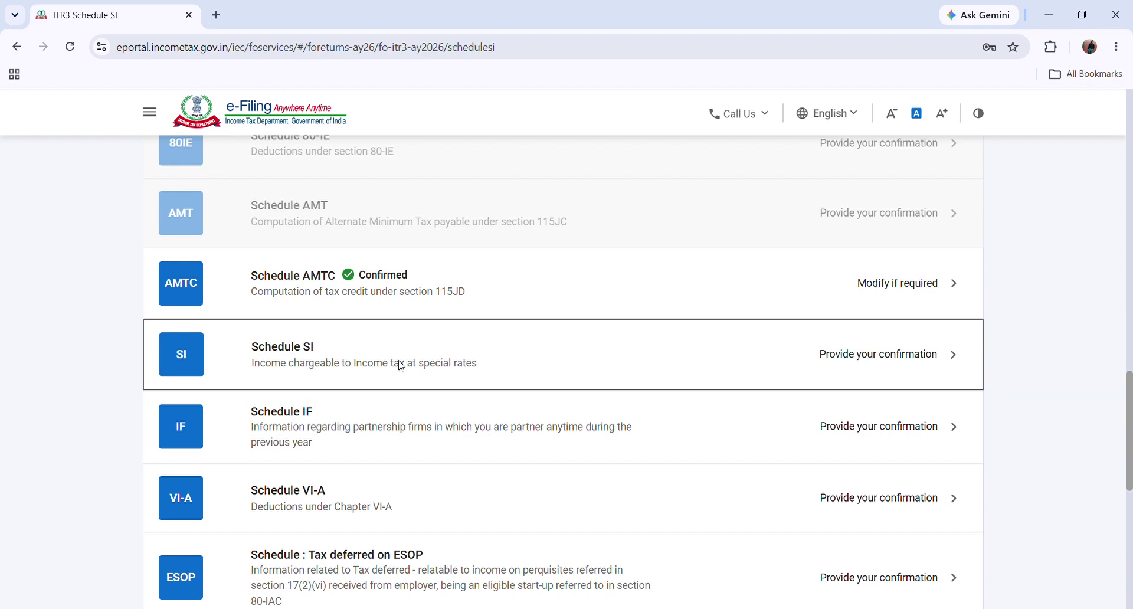
left_click(849, 356)
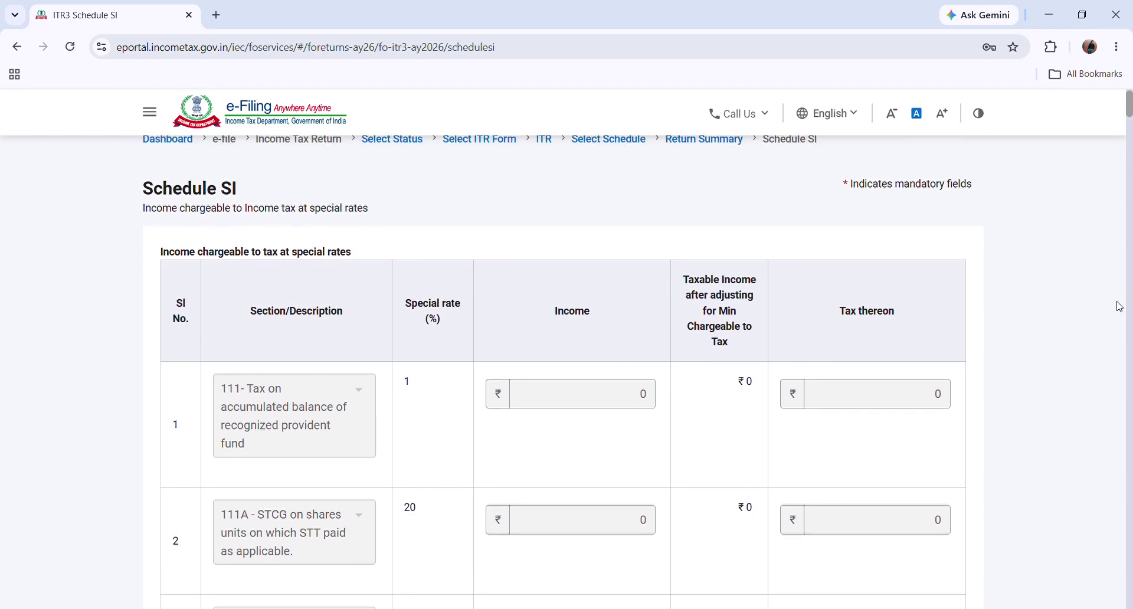
left_click_drag(1129, 105, 1128, 596)
left_click(943, 470)
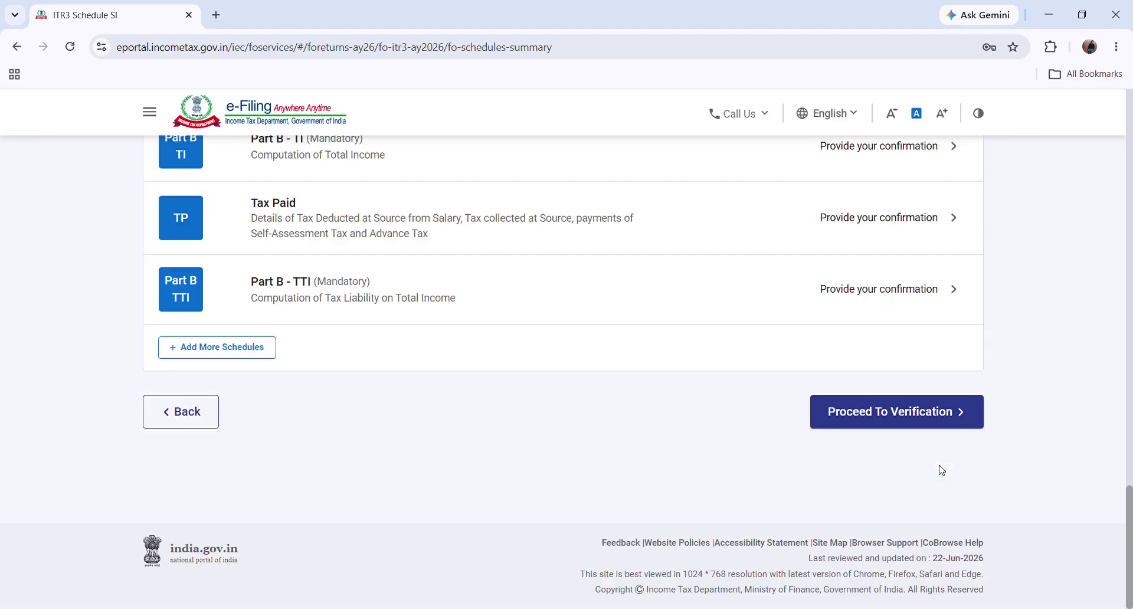
Step: Open Schedule IF for partnership firm information and confirm it without adding any breakup values
scroll(422, 330, "up", 7)
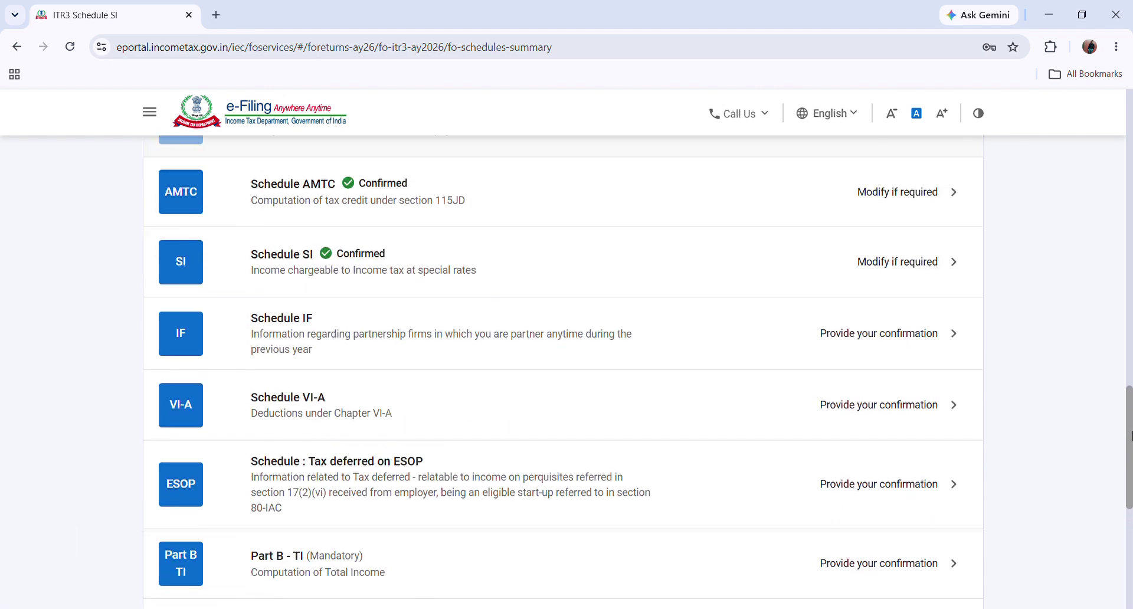
scroll(422, 329, "down", 2)
left_click(422, 330)
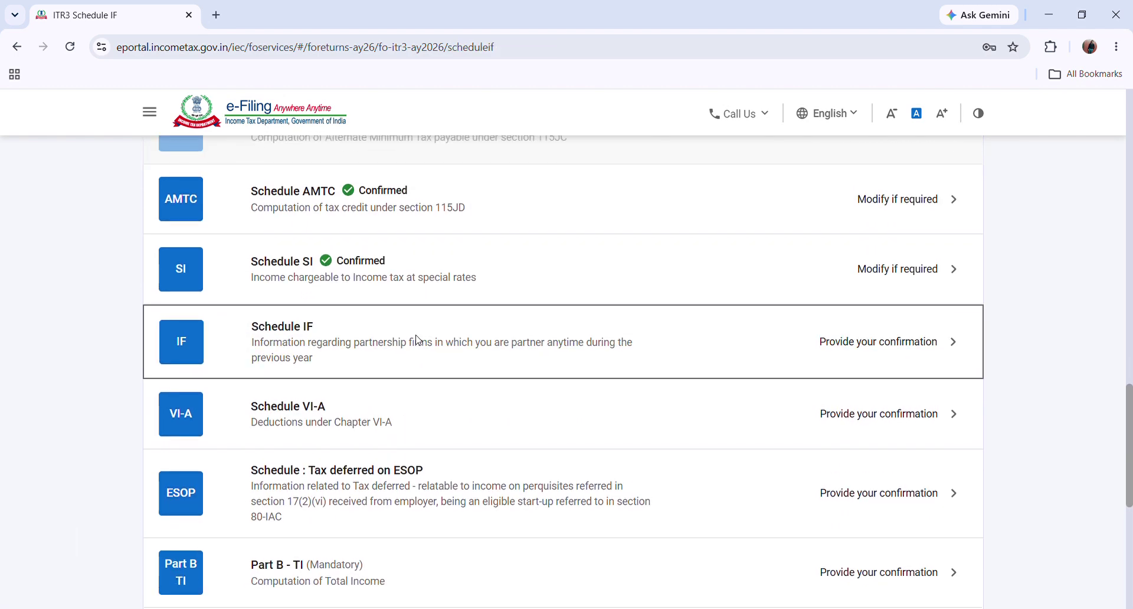
left_click(946, 455)
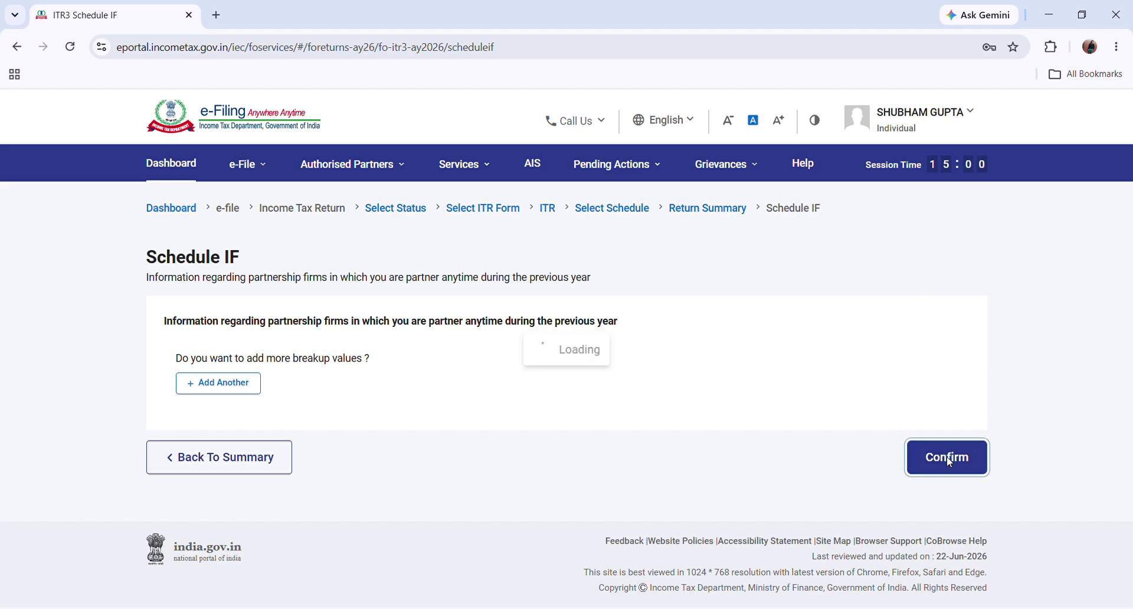
Step: Open Schedule VI-A for Chapter VI-A deductions and confirm it without entering any deductions
left_click_drag(1130, 156, 1130, 485)
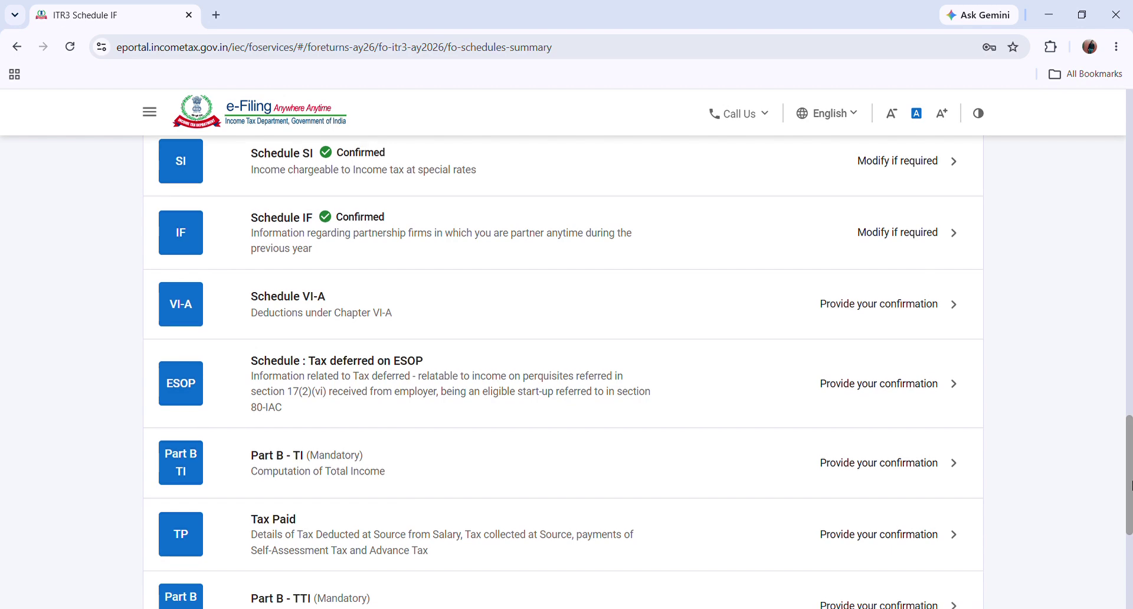
left_click(424, 324)
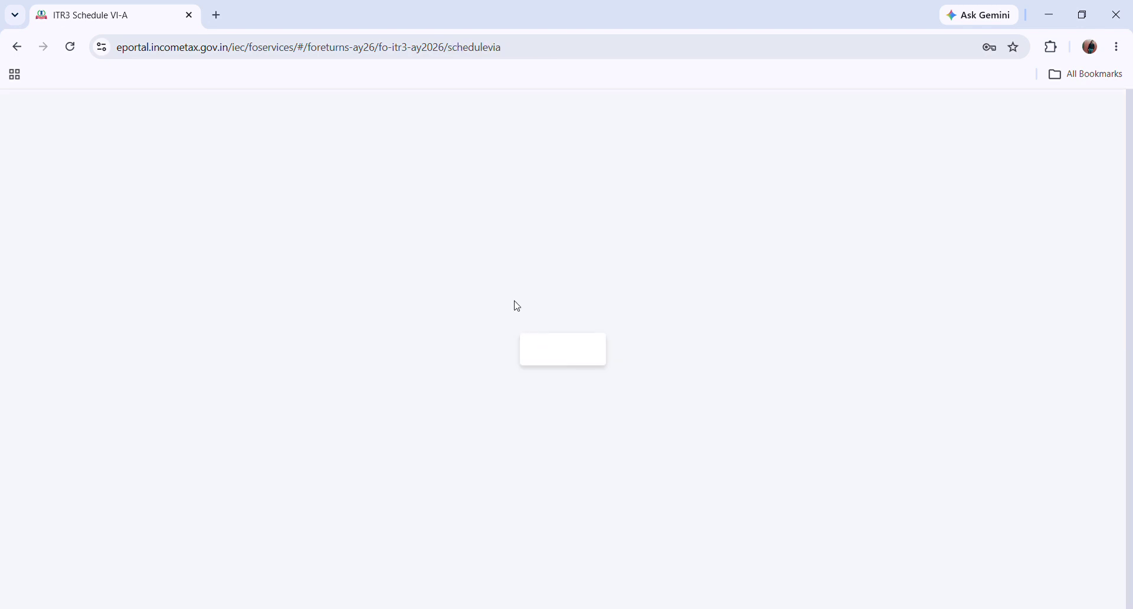
left_click_drag(1130, 241, 1131, 413)
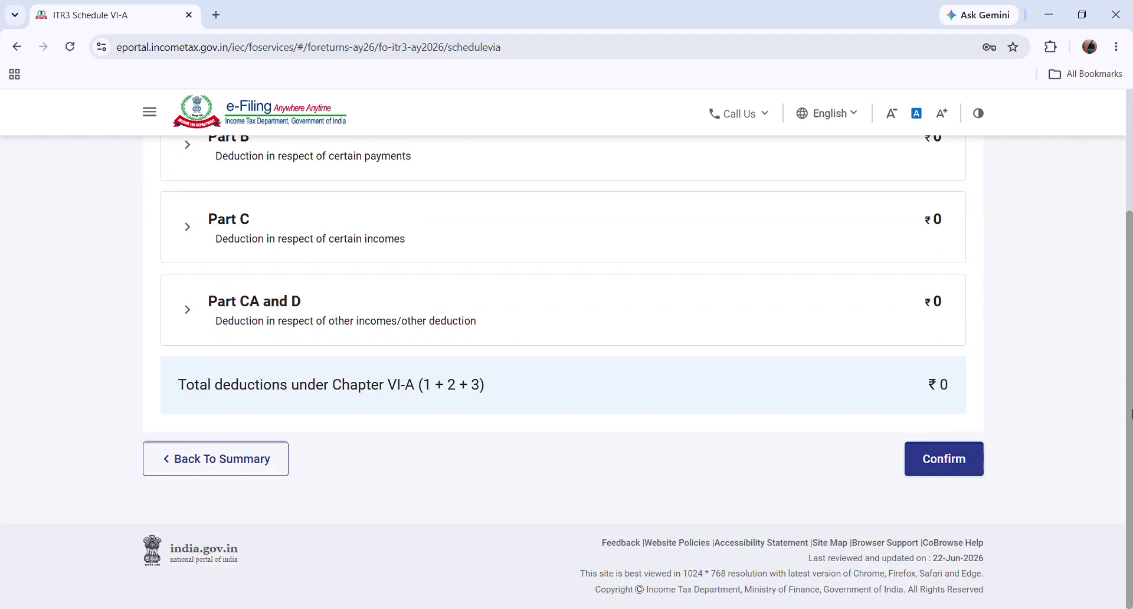
left_click(957, 466)
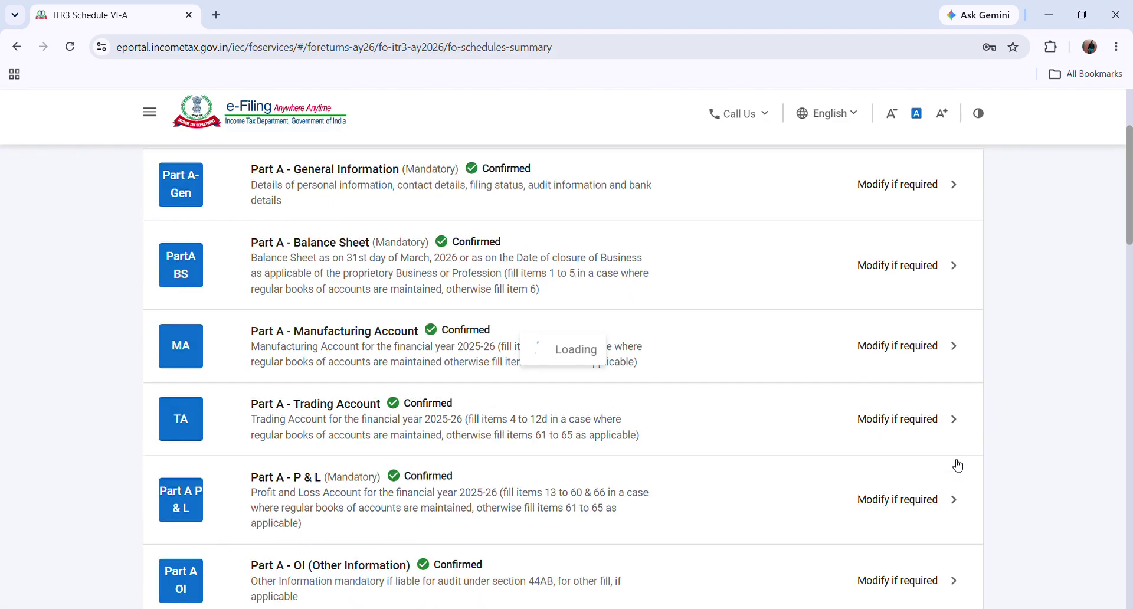
Step: Try to confirm the Tax deferred on ESOP schedule with the employer PAN and DPIIT registration number blank, and return to the summary
left_click_drag(1130, 201, 1130, 513)
left_click(407, 229)
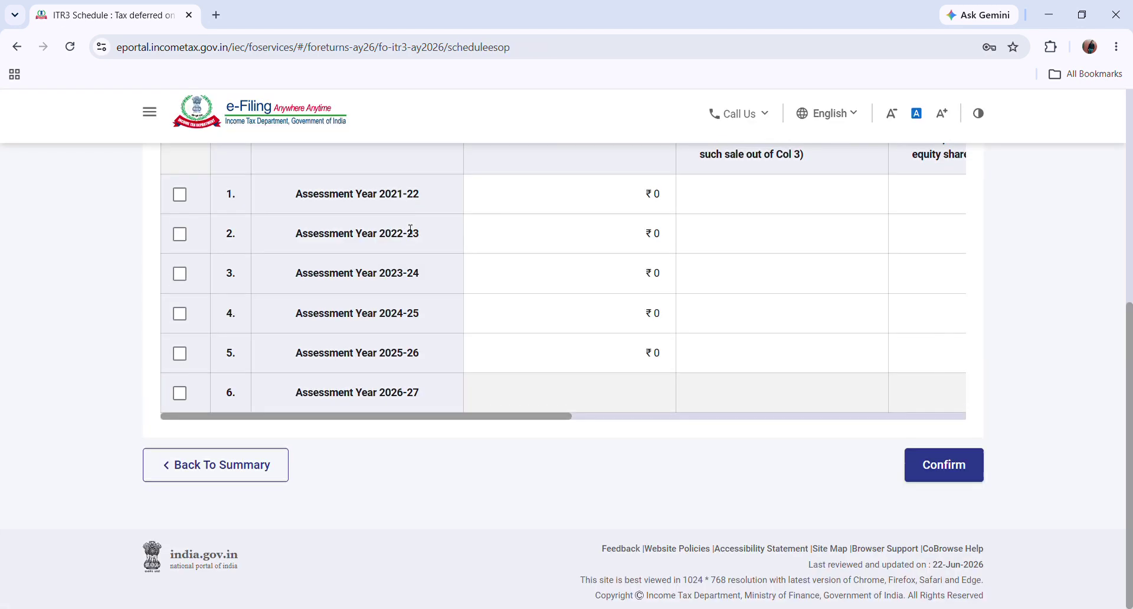
left_click_drag(1130, 250, 1130, 571)
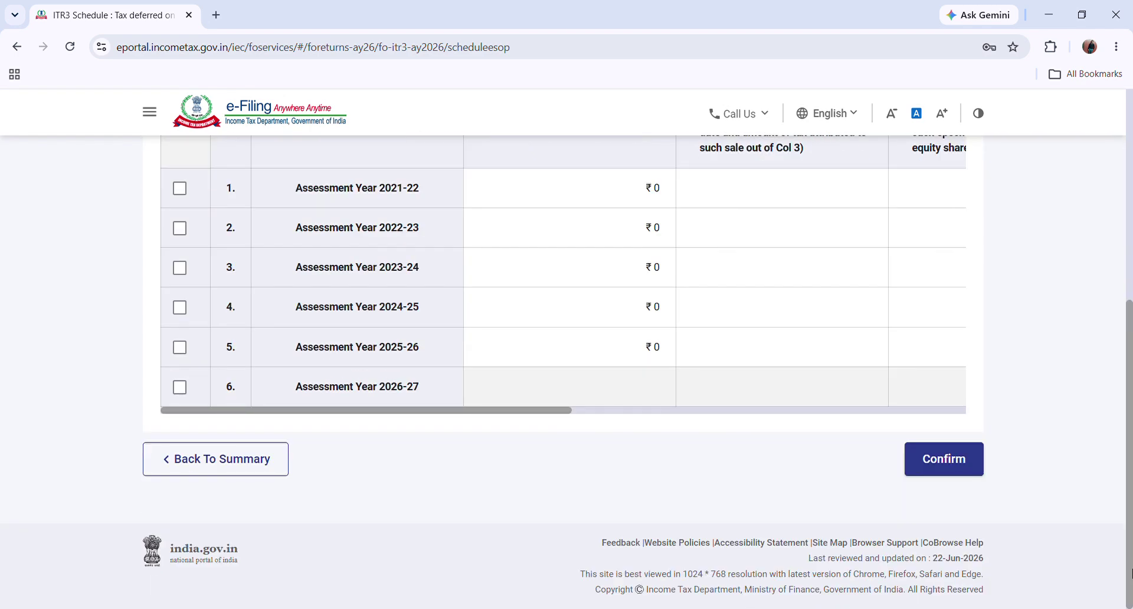
left_click(937, 464)
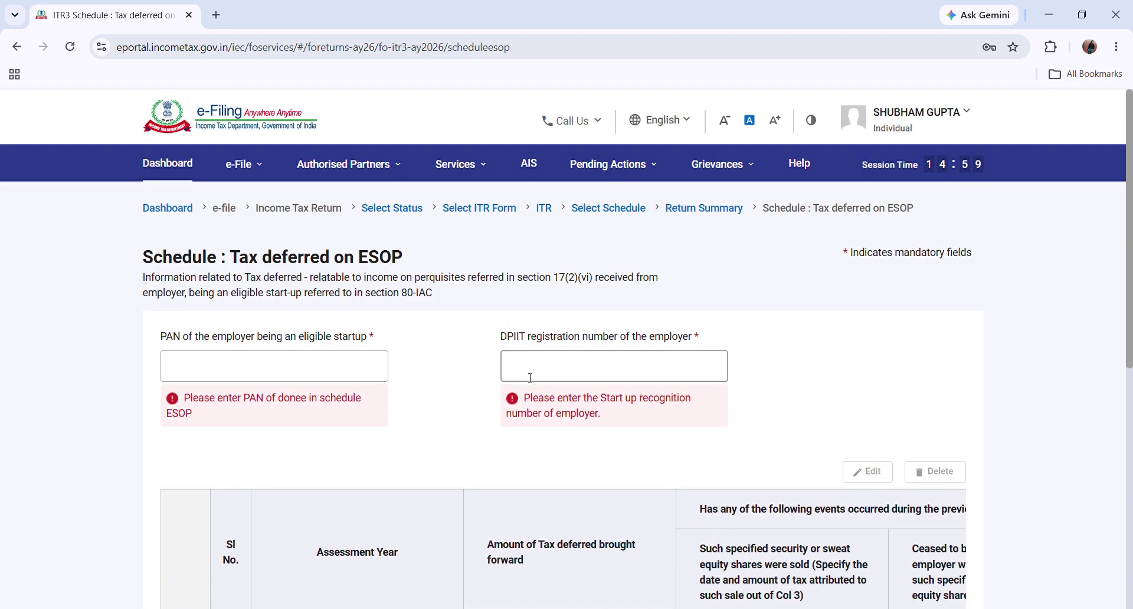
left_click_drag(1130, 256, 1131, 498)
left_click(181, 470)
Step: Open Part B - TI, review the computation of total income, and confirm it with its prefilled amounts
left_click_drag(1130, 147, 1130, 504)
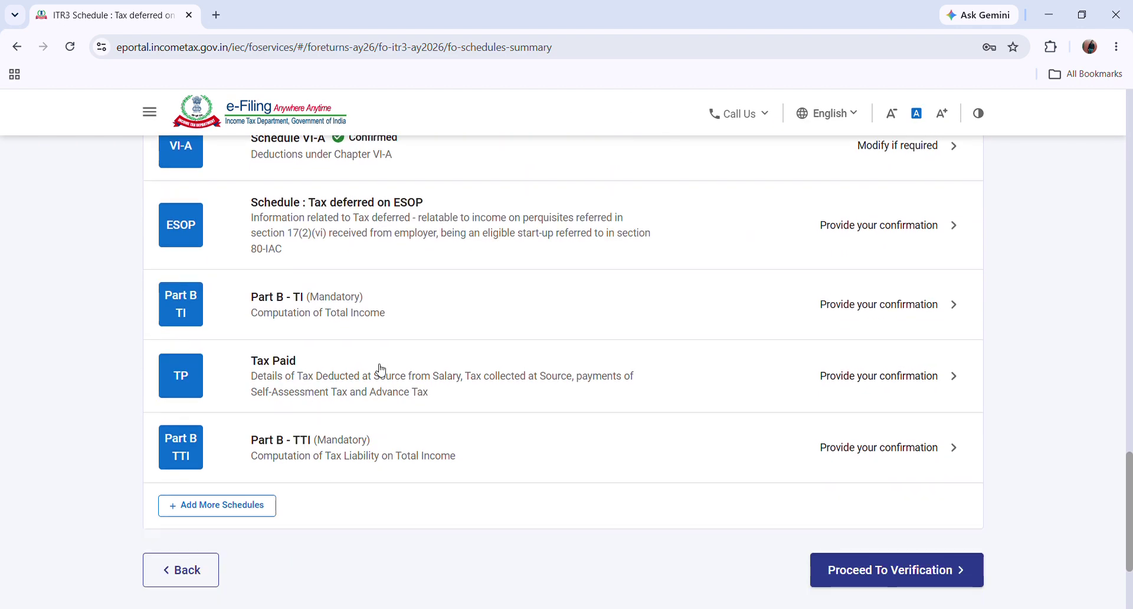
left_click(333, 312)
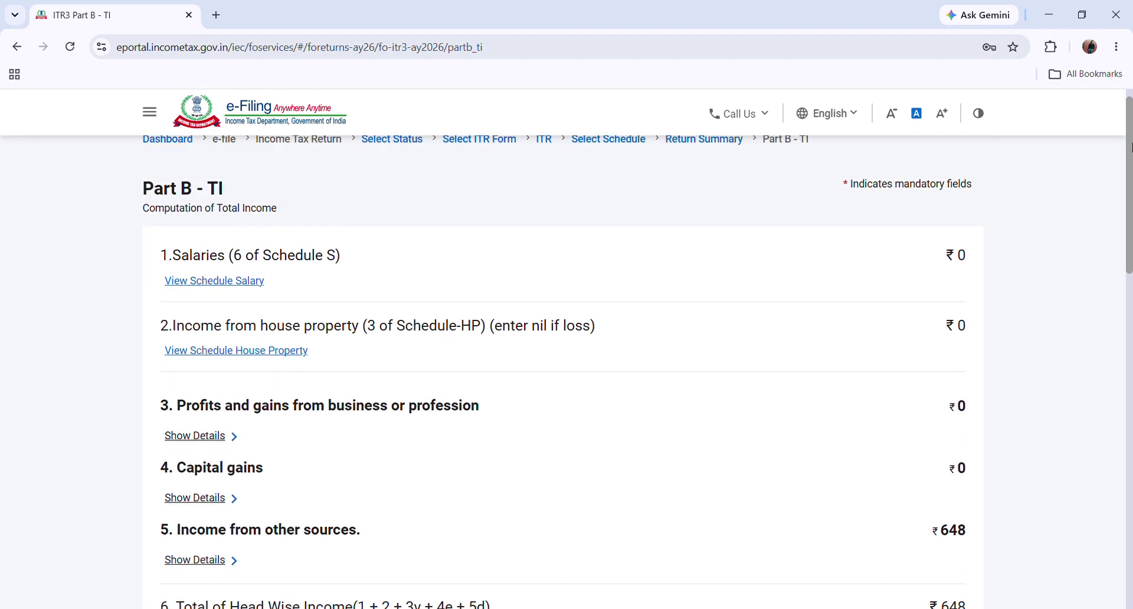
left_click_drag(1130, 189, 1131, 506)
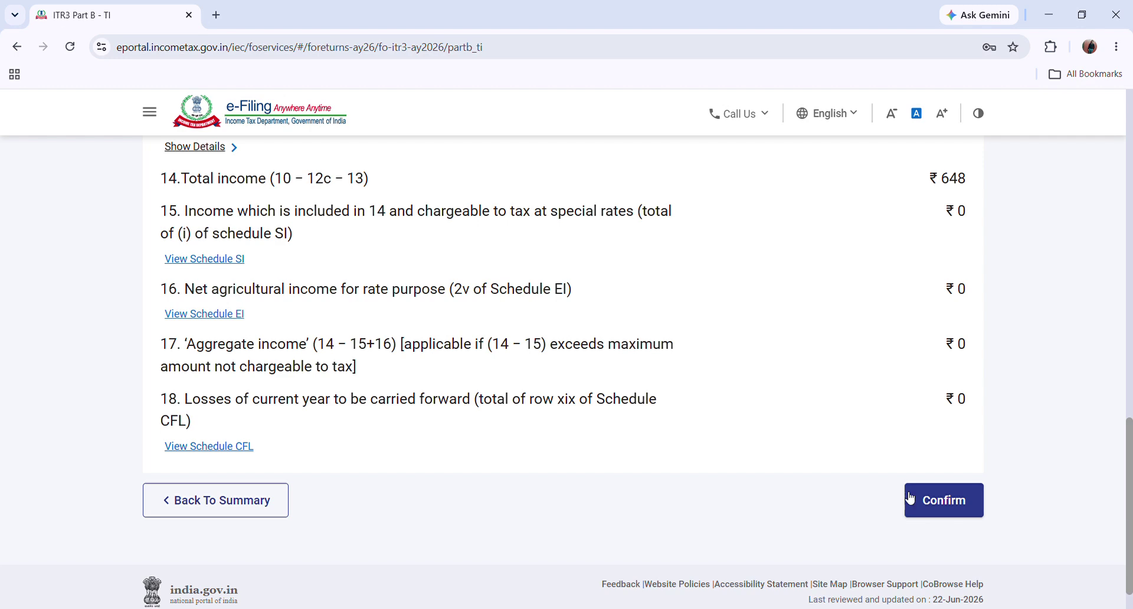
left_click(945, 504)
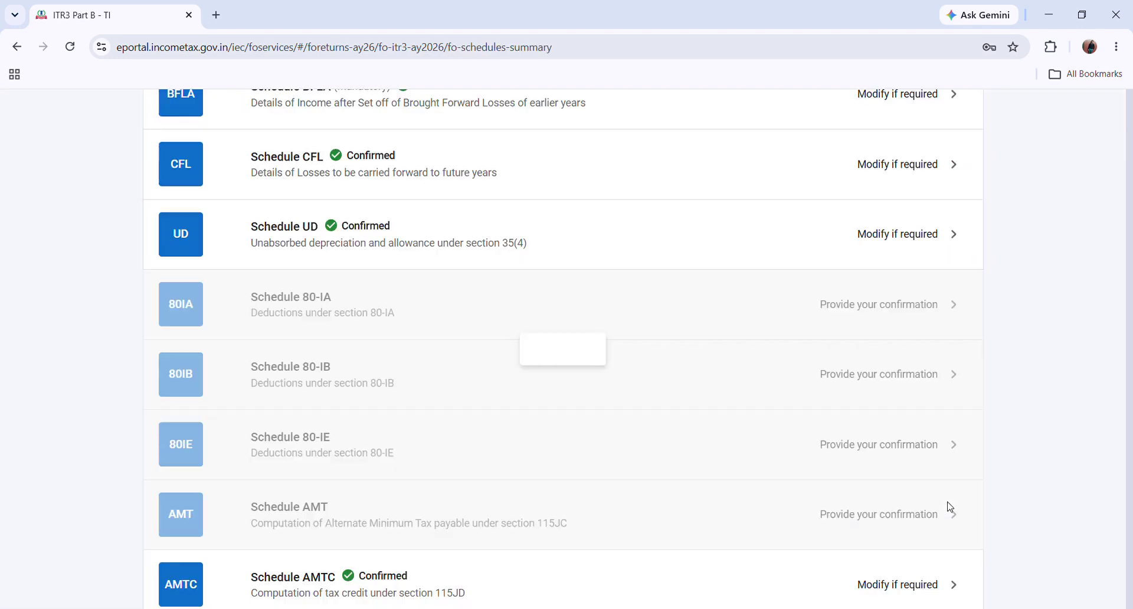
Step: Open the Tax Paid schedule, check its TDS, TCS and advance tax sections, and confirm it without adding entries
left_click_drag(1130, 345, 1131, 488)
left_click(375, 366)
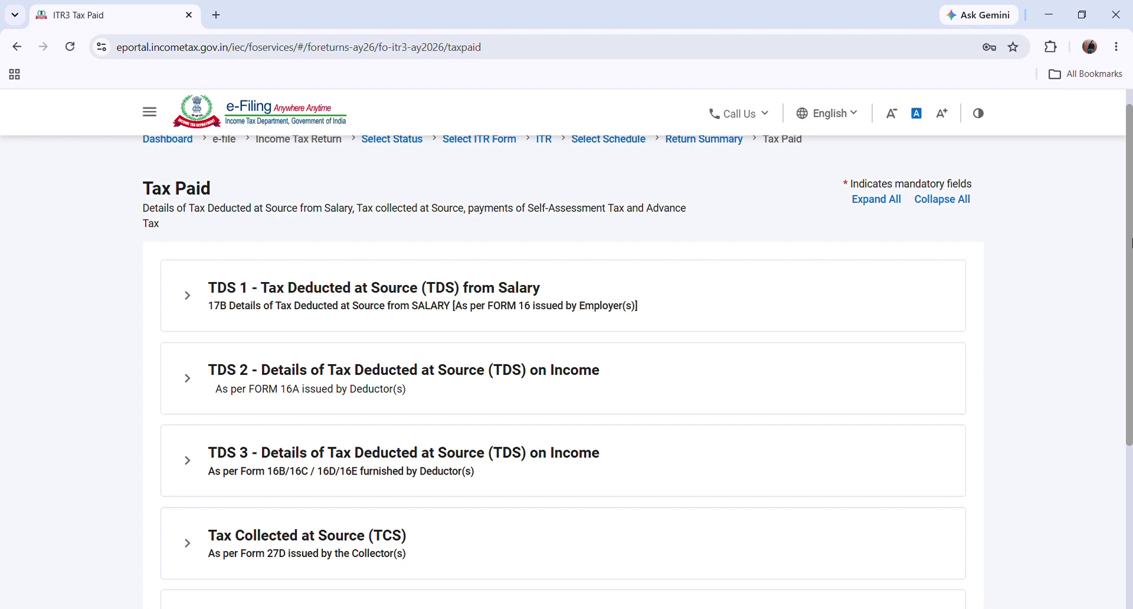
left_click_drag(1131, 247, 1131, 430)
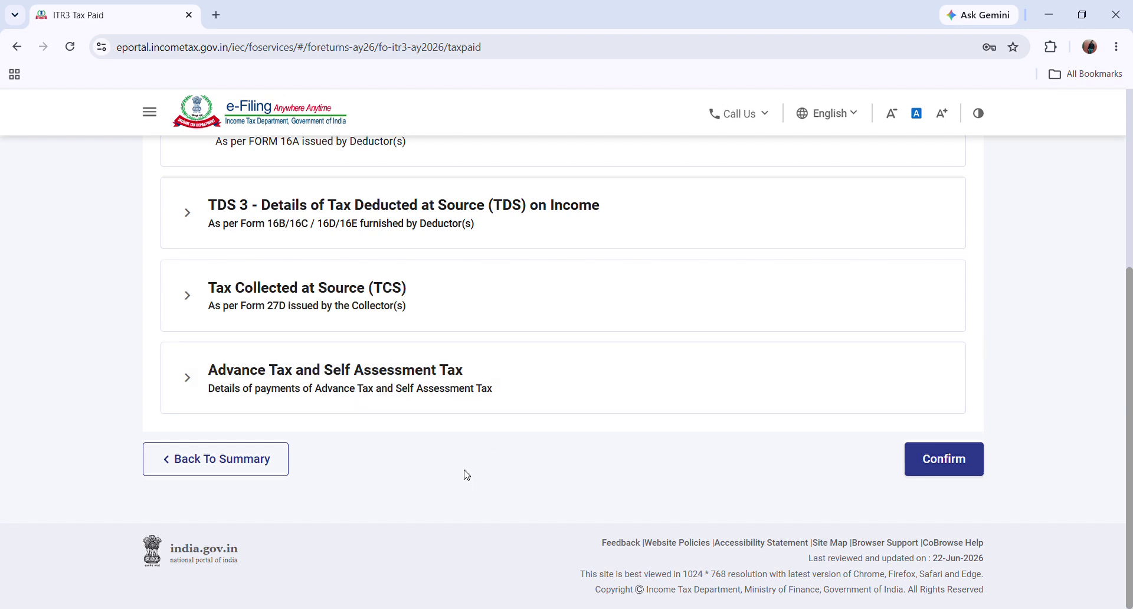
left_click(939, 470)
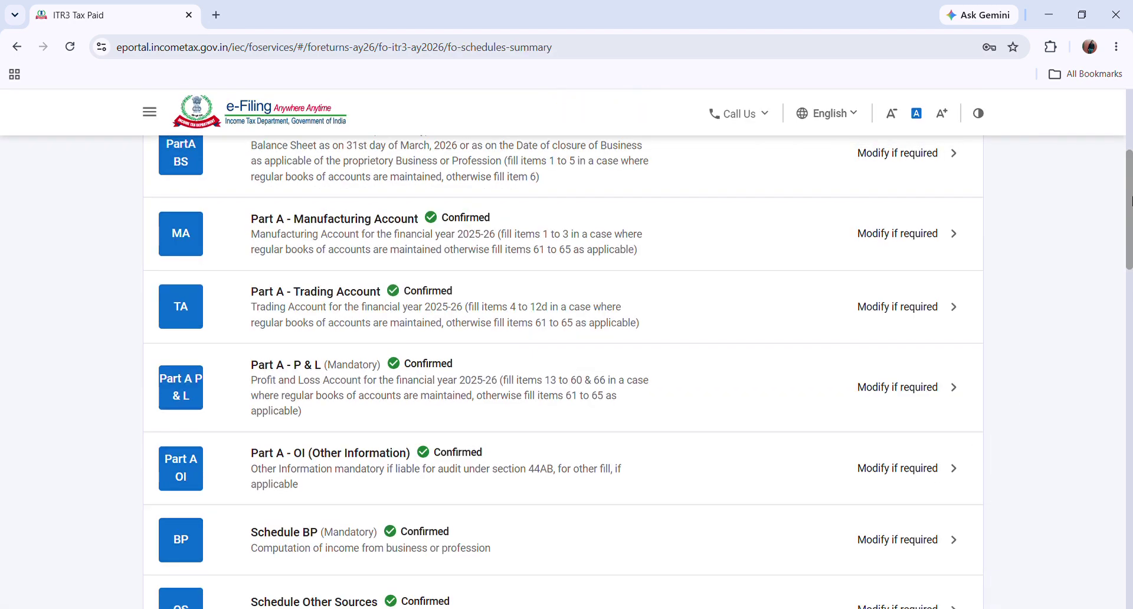
Step: Open Part B - TTI for tax liability and confirm it, keeping No for the foreign assets and income question
scroll(1130, 201, "down", 15)
left_click(465, 423)
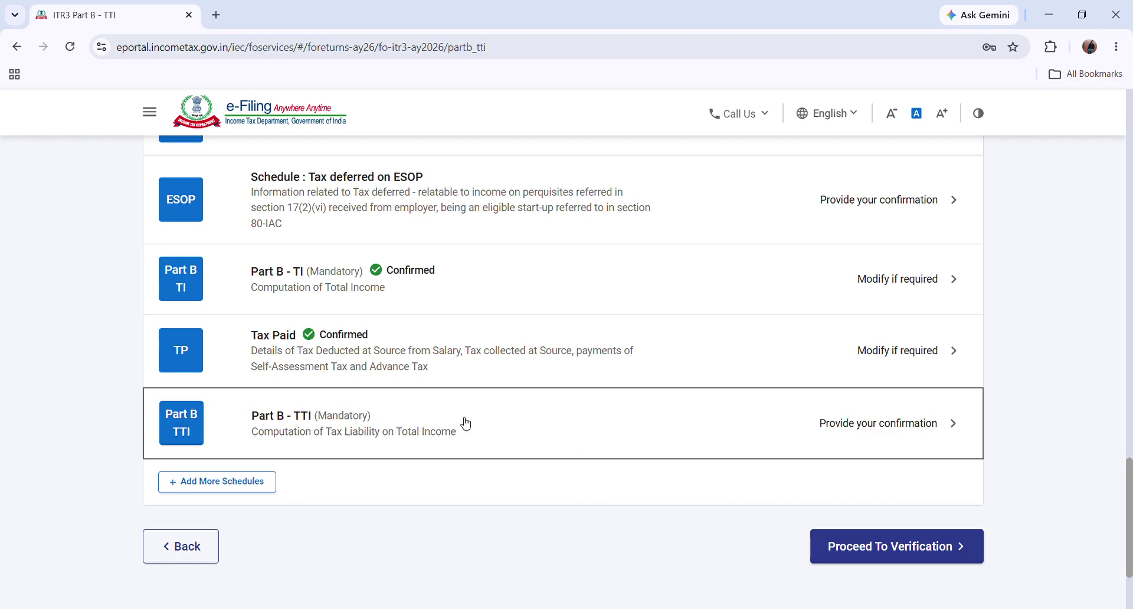
left_click_drag(1130, 197, 1130, 531)
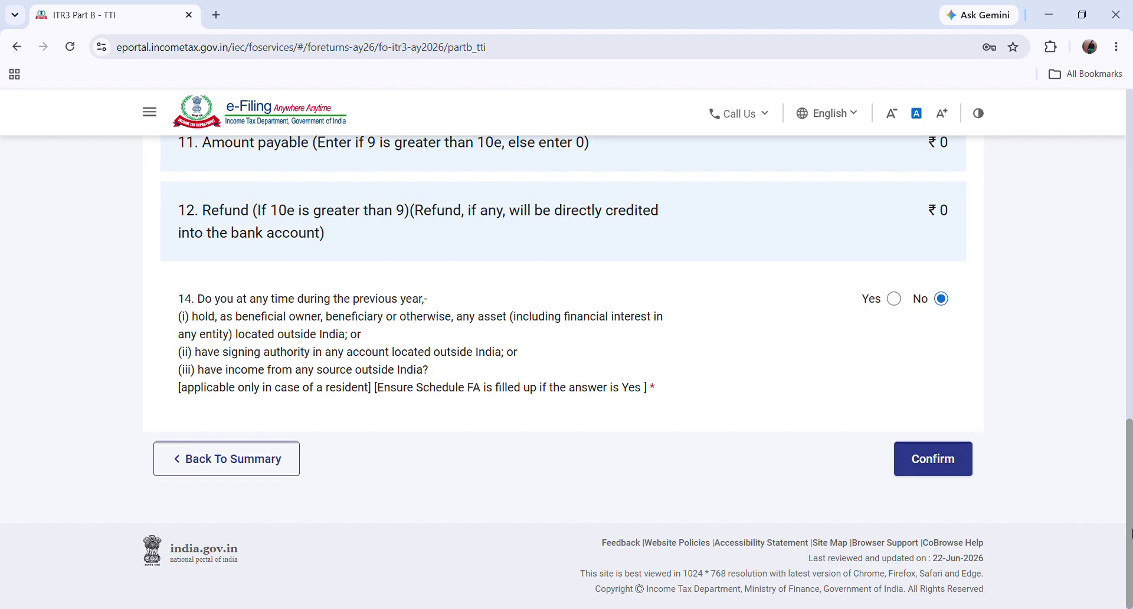
left_click(901, 464)
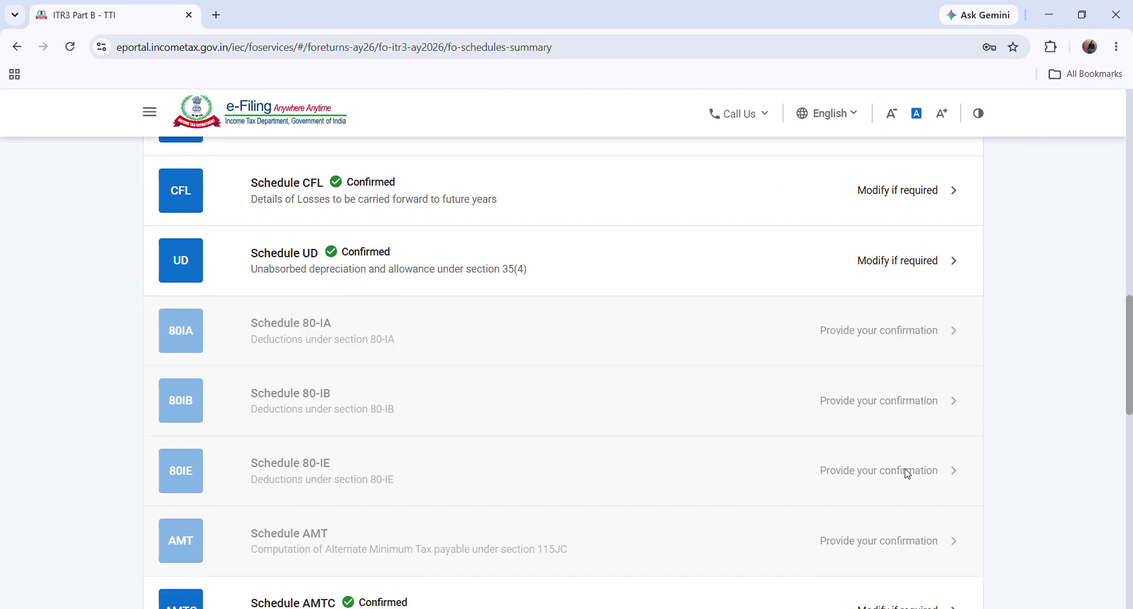
Step: Proceed from the return summary to verification and look over the declaration and TRP fields of the preview and submit form
left_click_drag(1130, 341, 1130, 537)
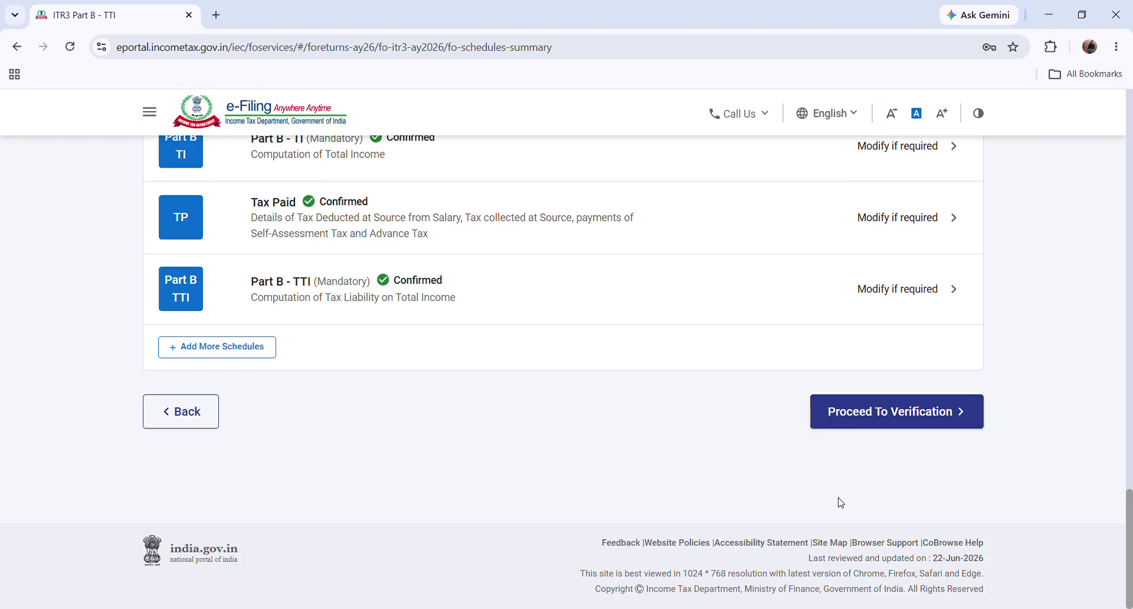
left_click(891, 434)
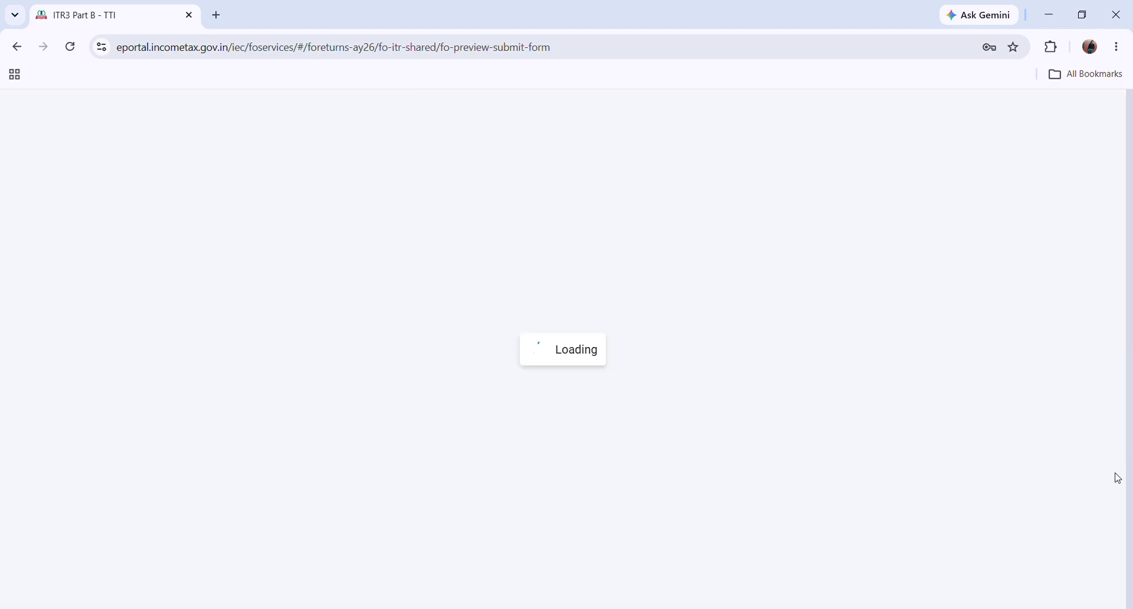
left_click_drag(1129, 453, 1128, 427)
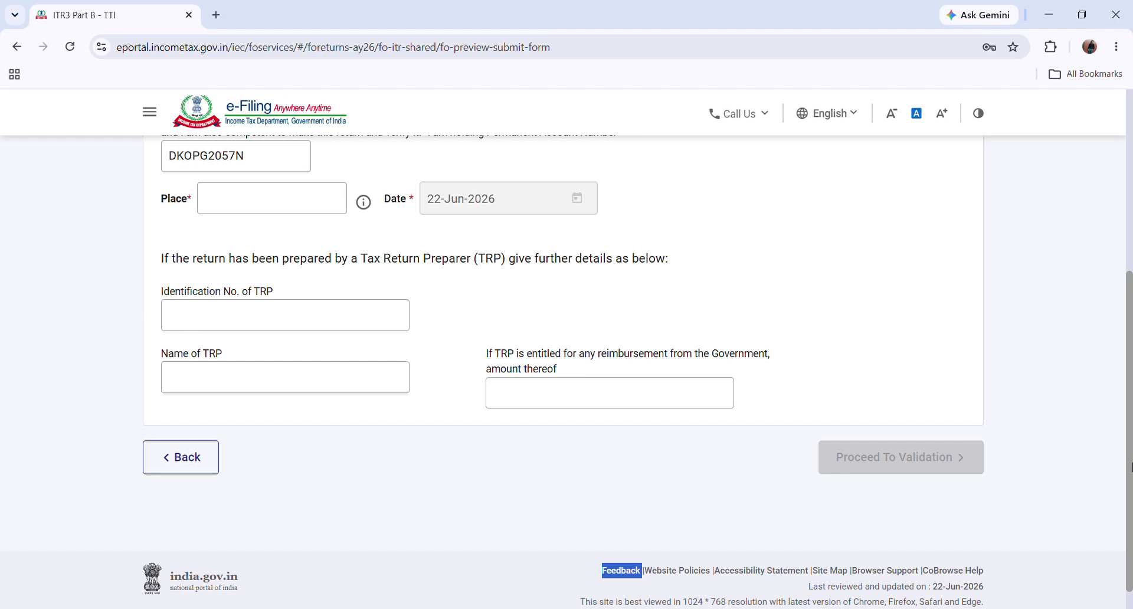
left_click_drag(1131, 466, 1130, 235)
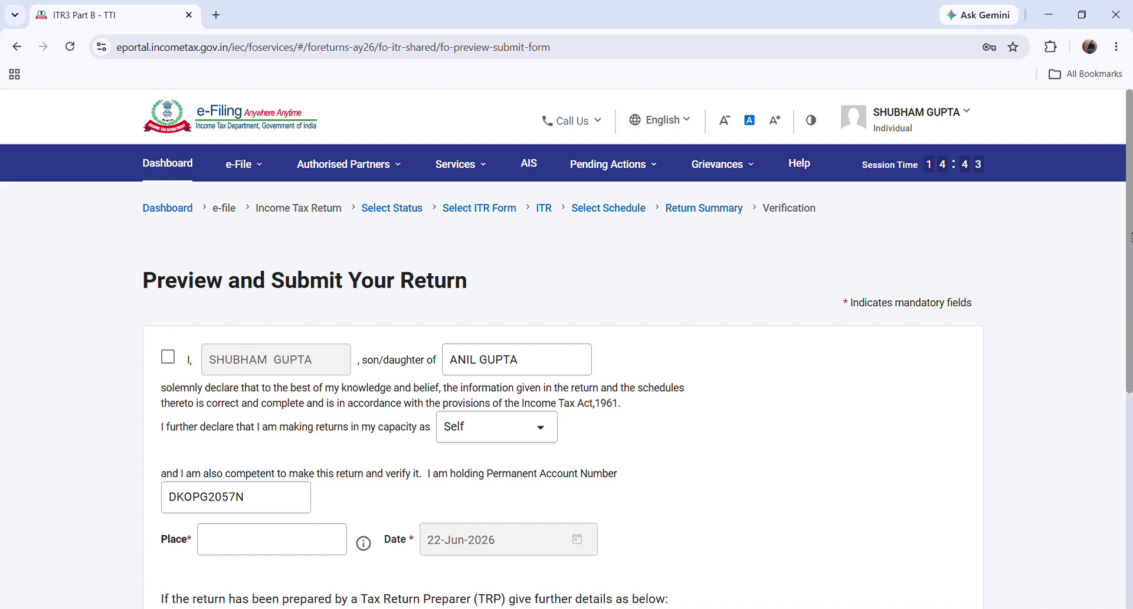